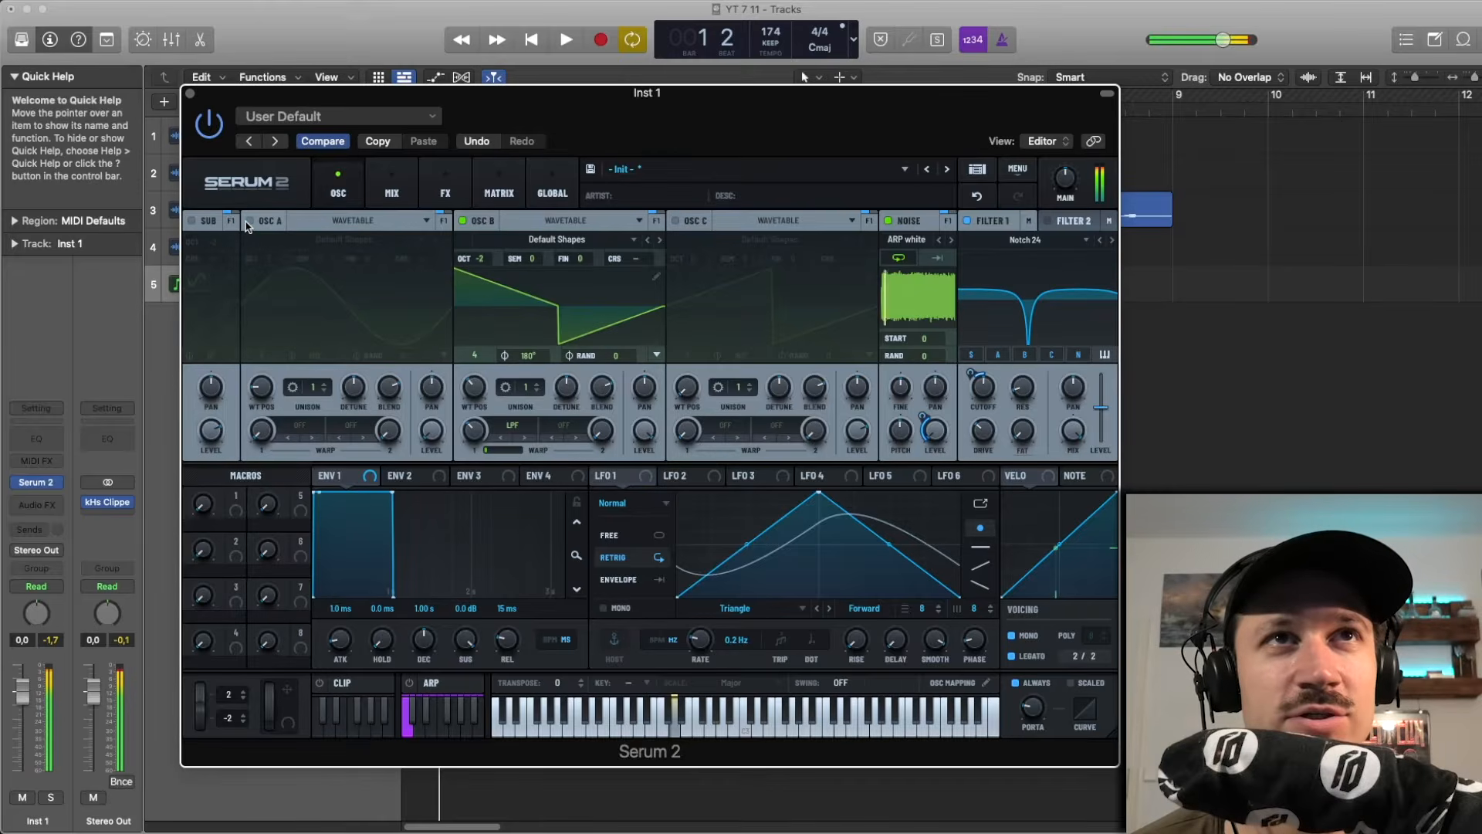
- Turn on oscillator A as the modulation source for the noise level
left_click(249, 221)
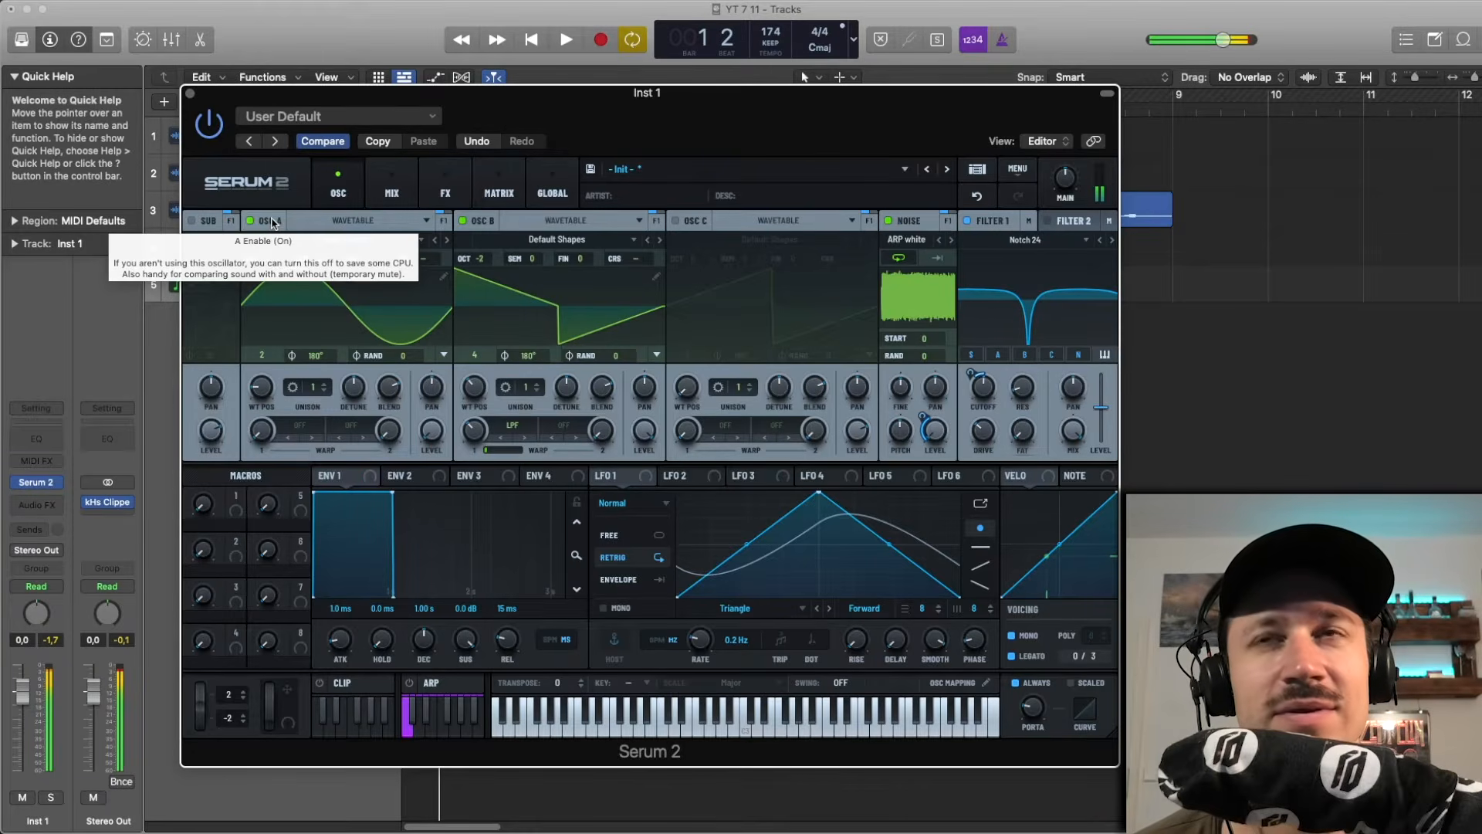
left_click_drag(272, 224, 943, 439)
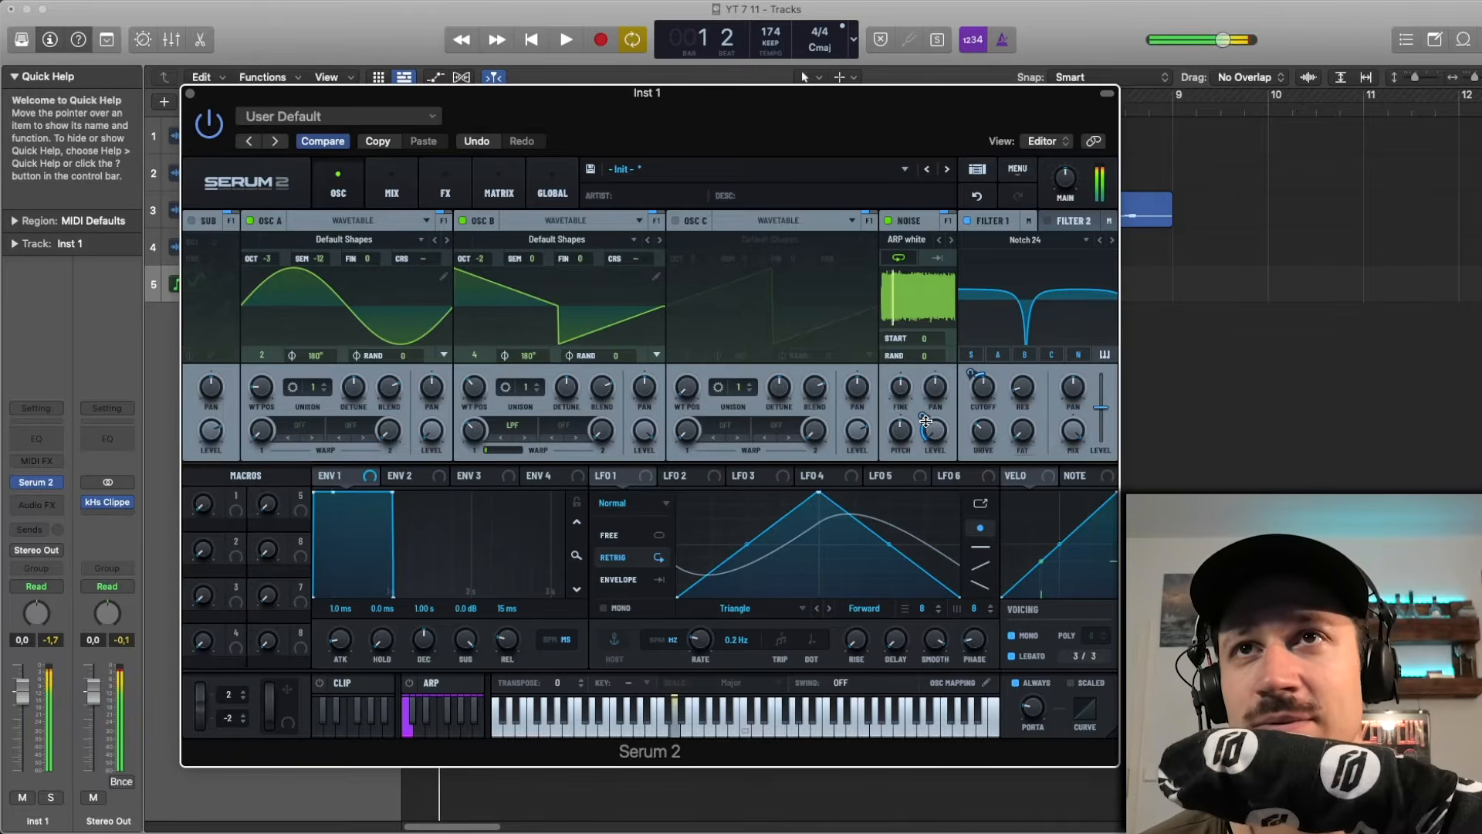
mouse_move(923, 425)
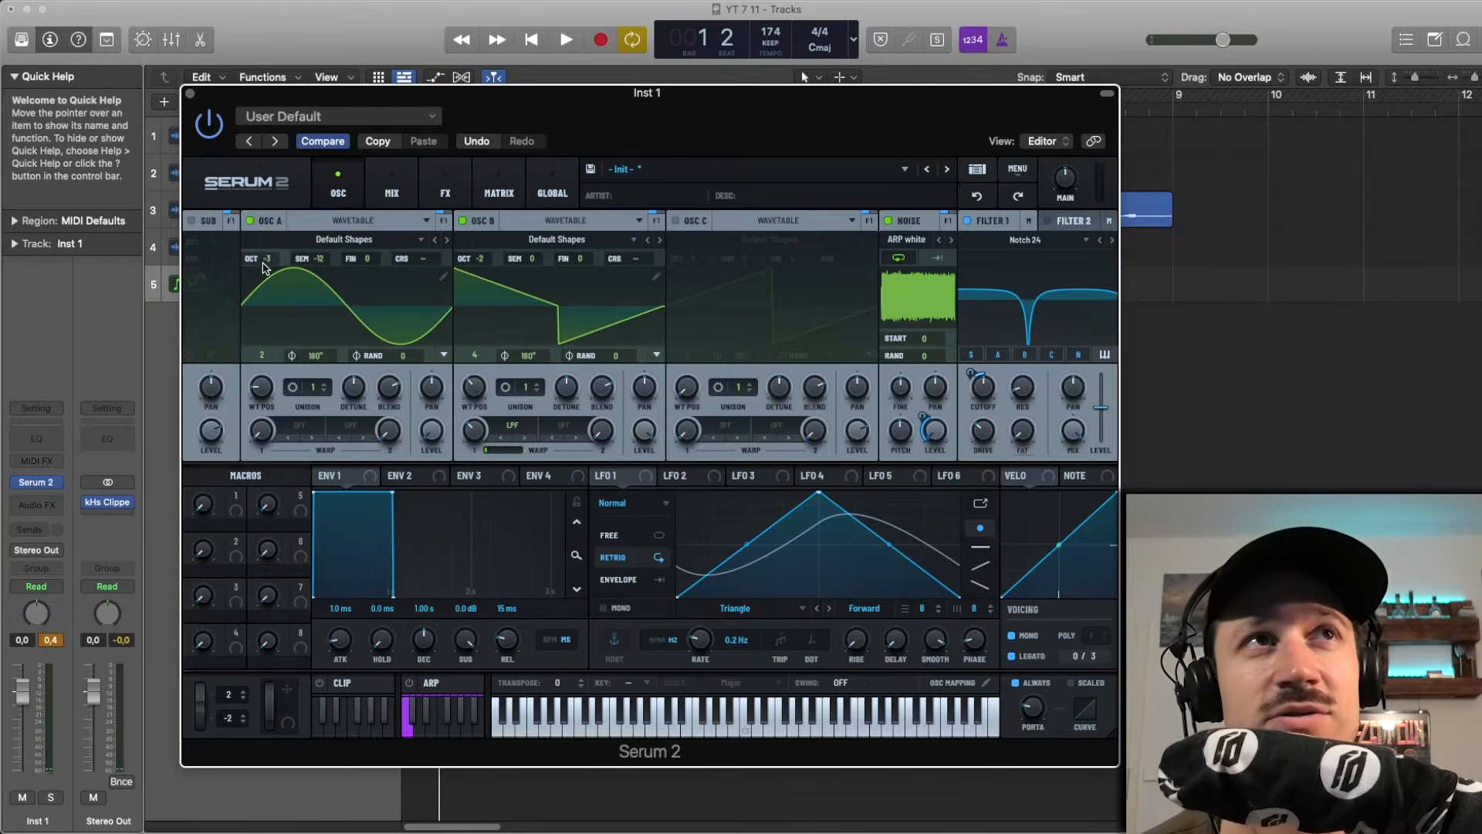
- Tune oscillator A to octave -4, semitones -7 and fine -12
left_click_drag(263, 268, 264, 275)
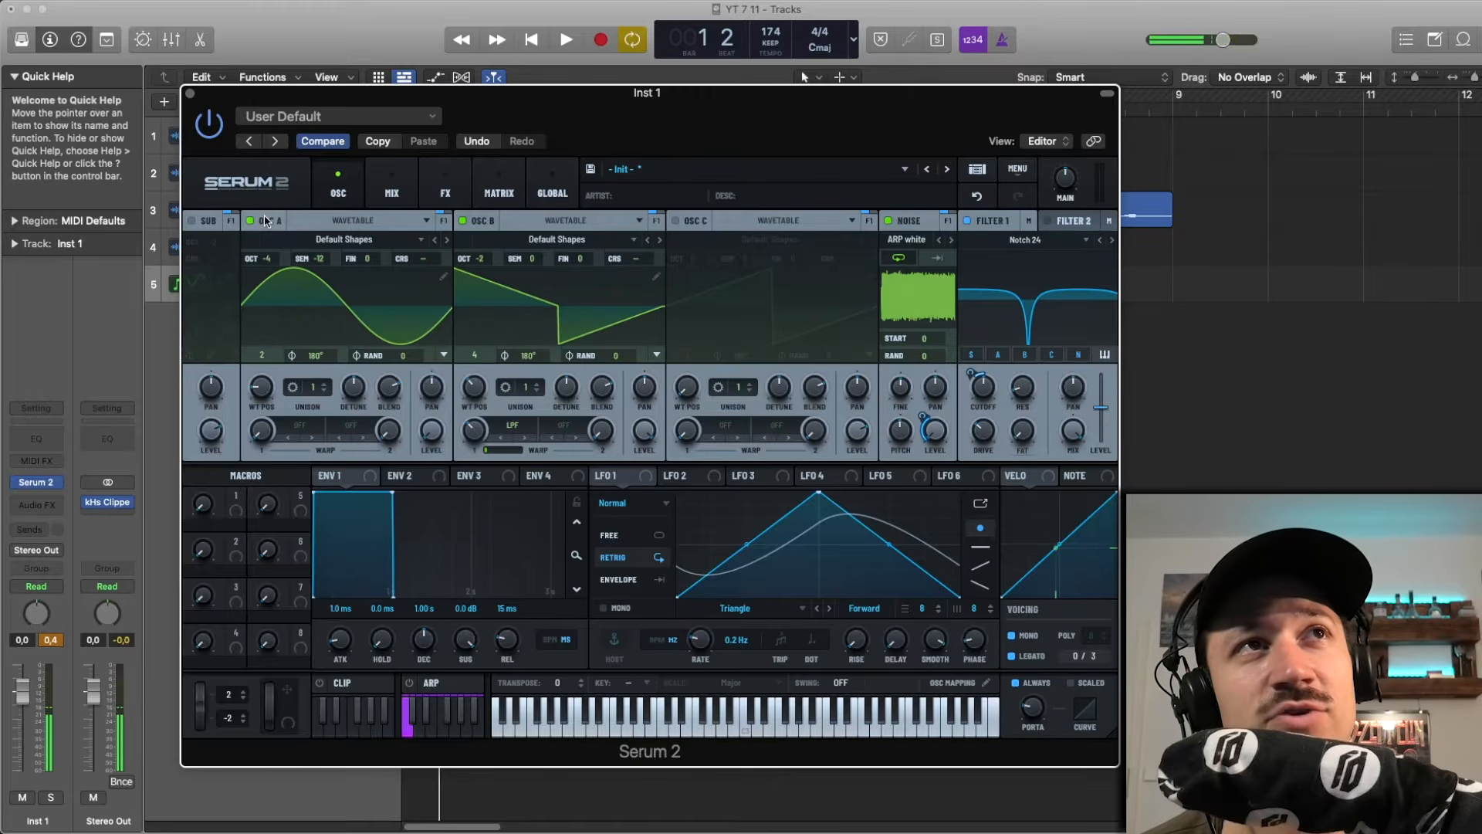
left_click_drag(266, 221, 972, 351)
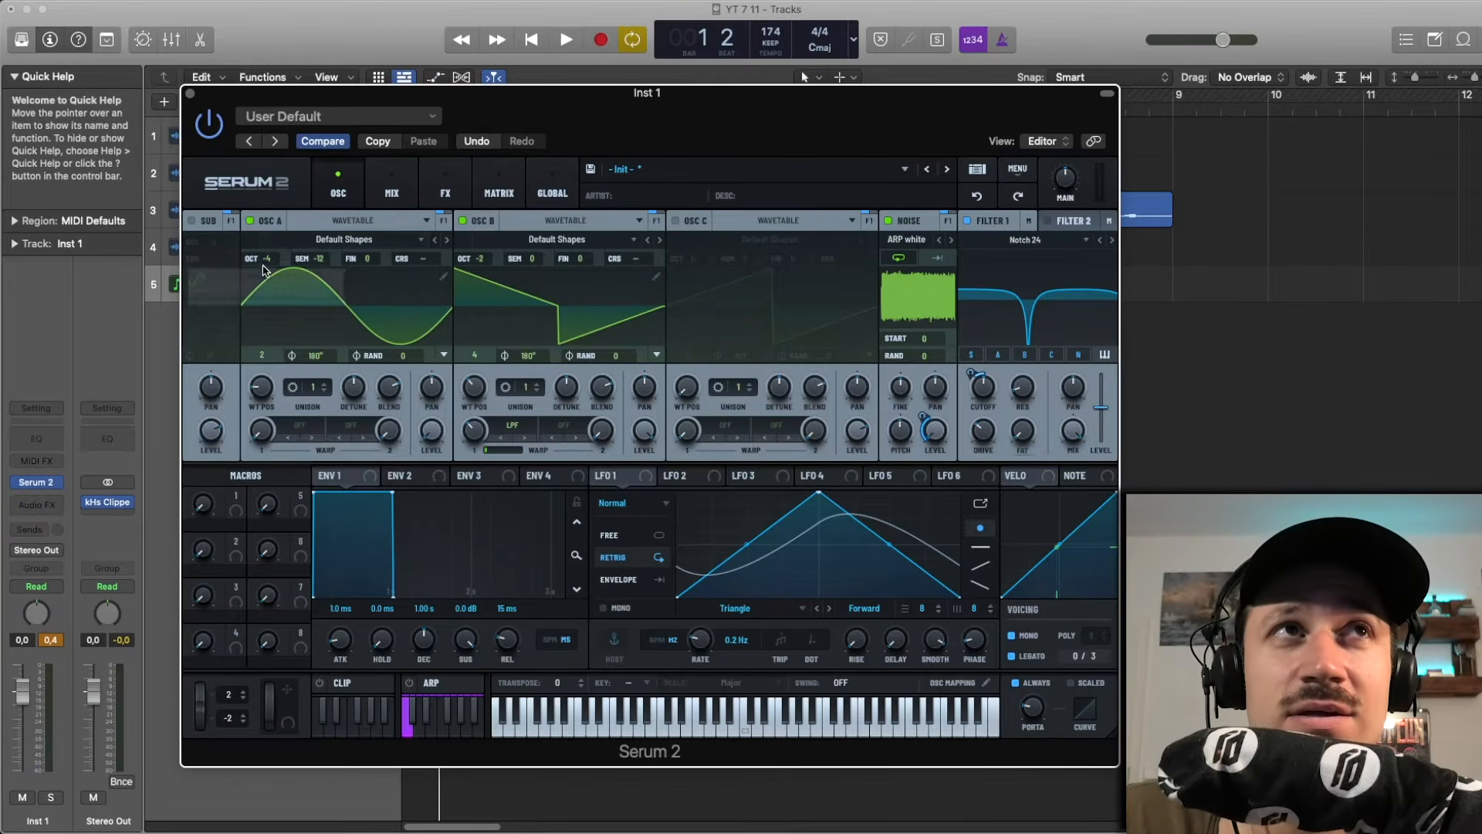
left_click_drag(311, 261, 357, 273)
left_click_drag(318, 260, 332, 220)
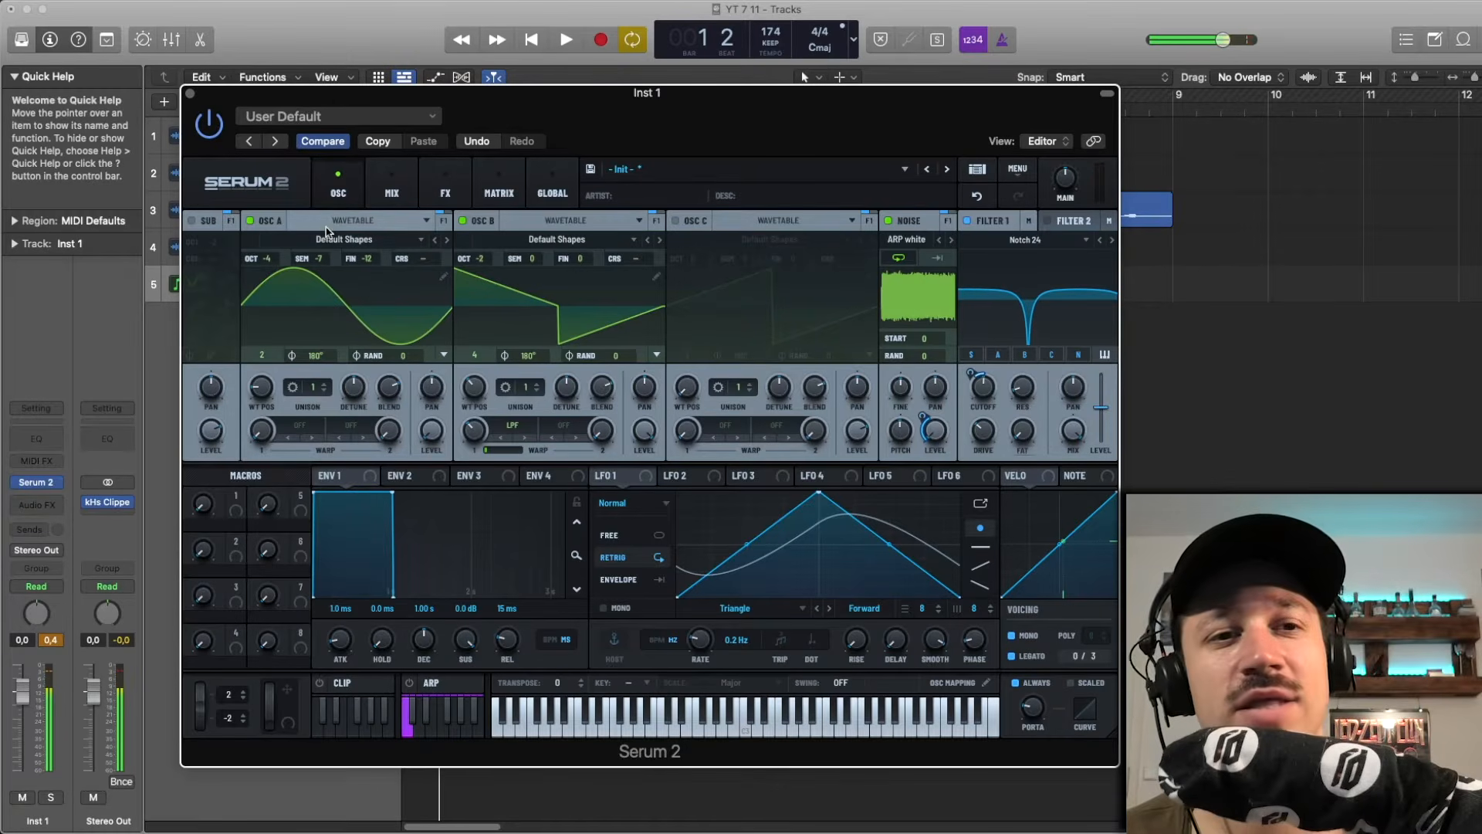
- Close the synth window and record one sustained note on the Inst 1 track, starting at bar 1
left_click(190, 93)
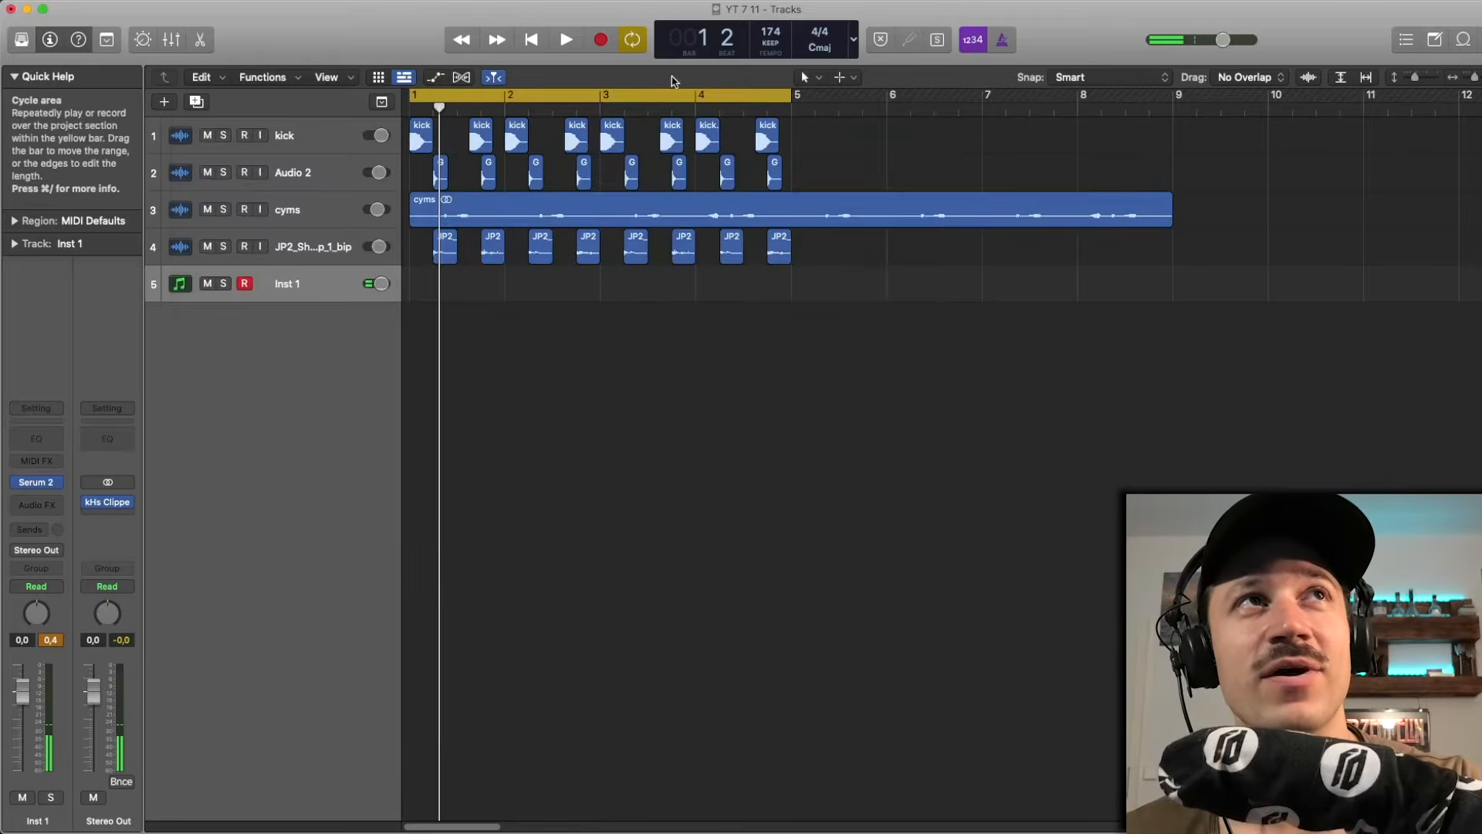
left_click(603, 43)
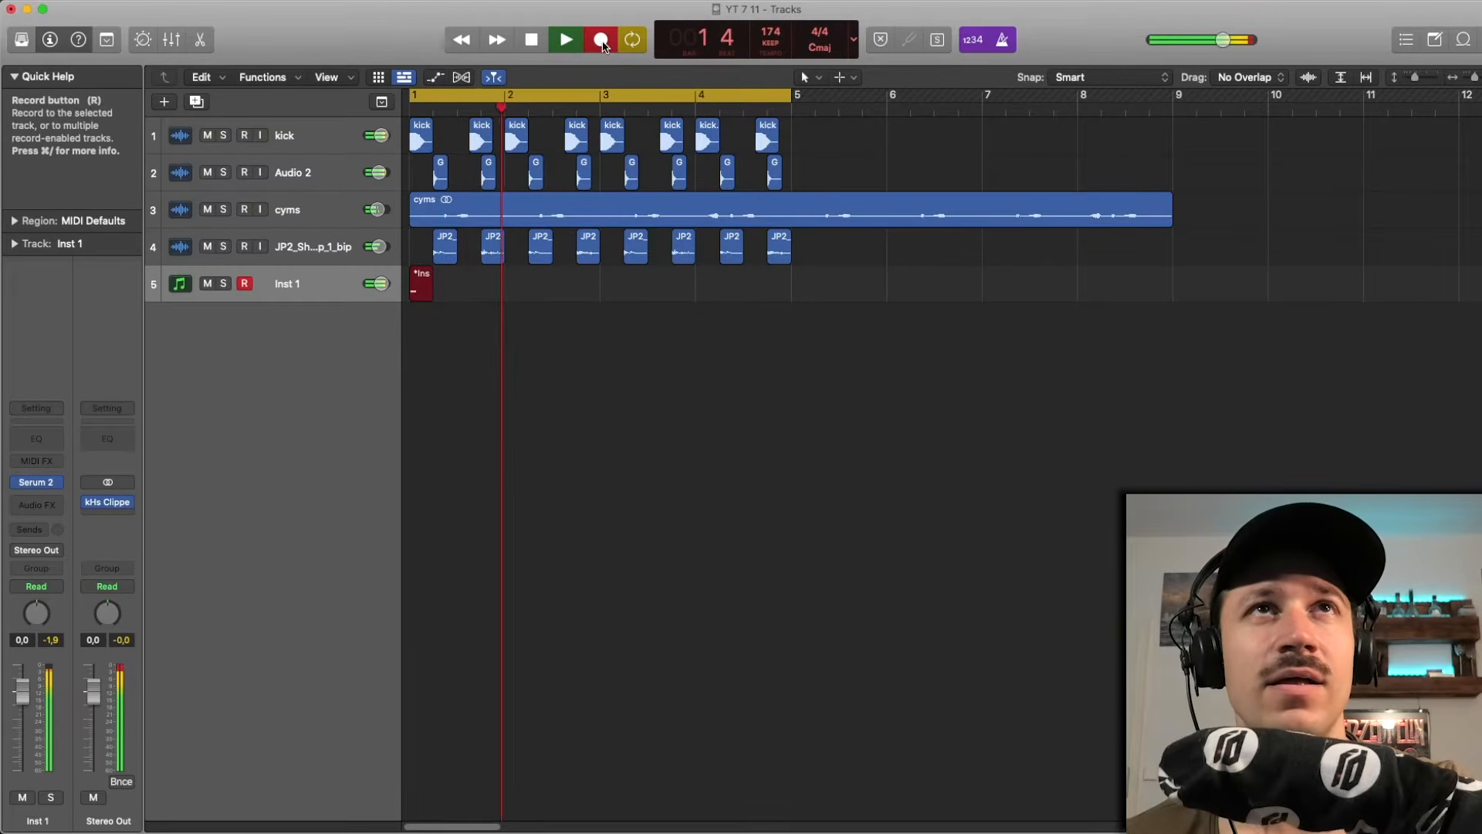
key("space")
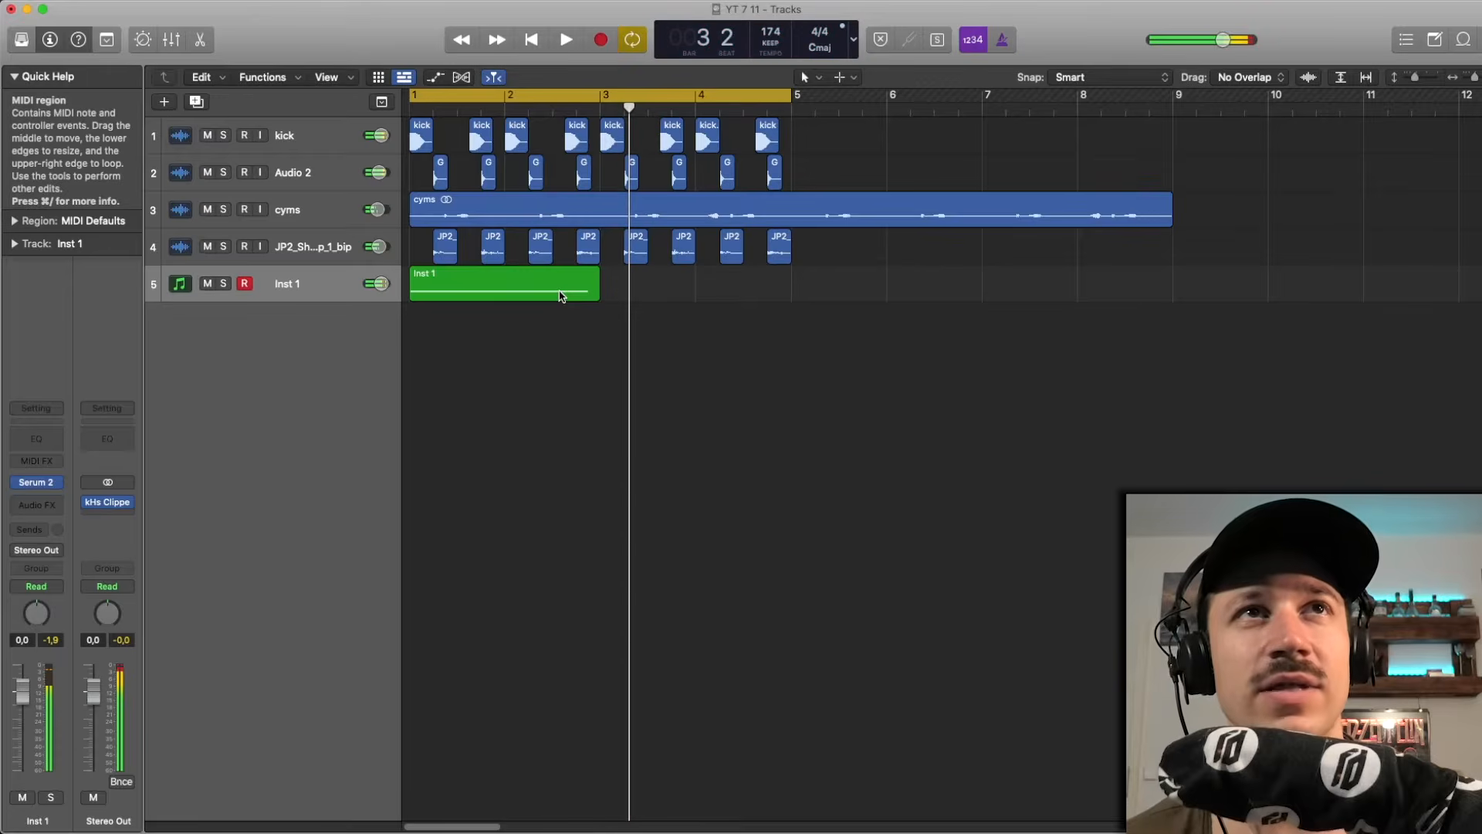
- Quantize the recorded note to 1/16 and copy the Inst 1 region to bar 3
key("p")
key("super+a")
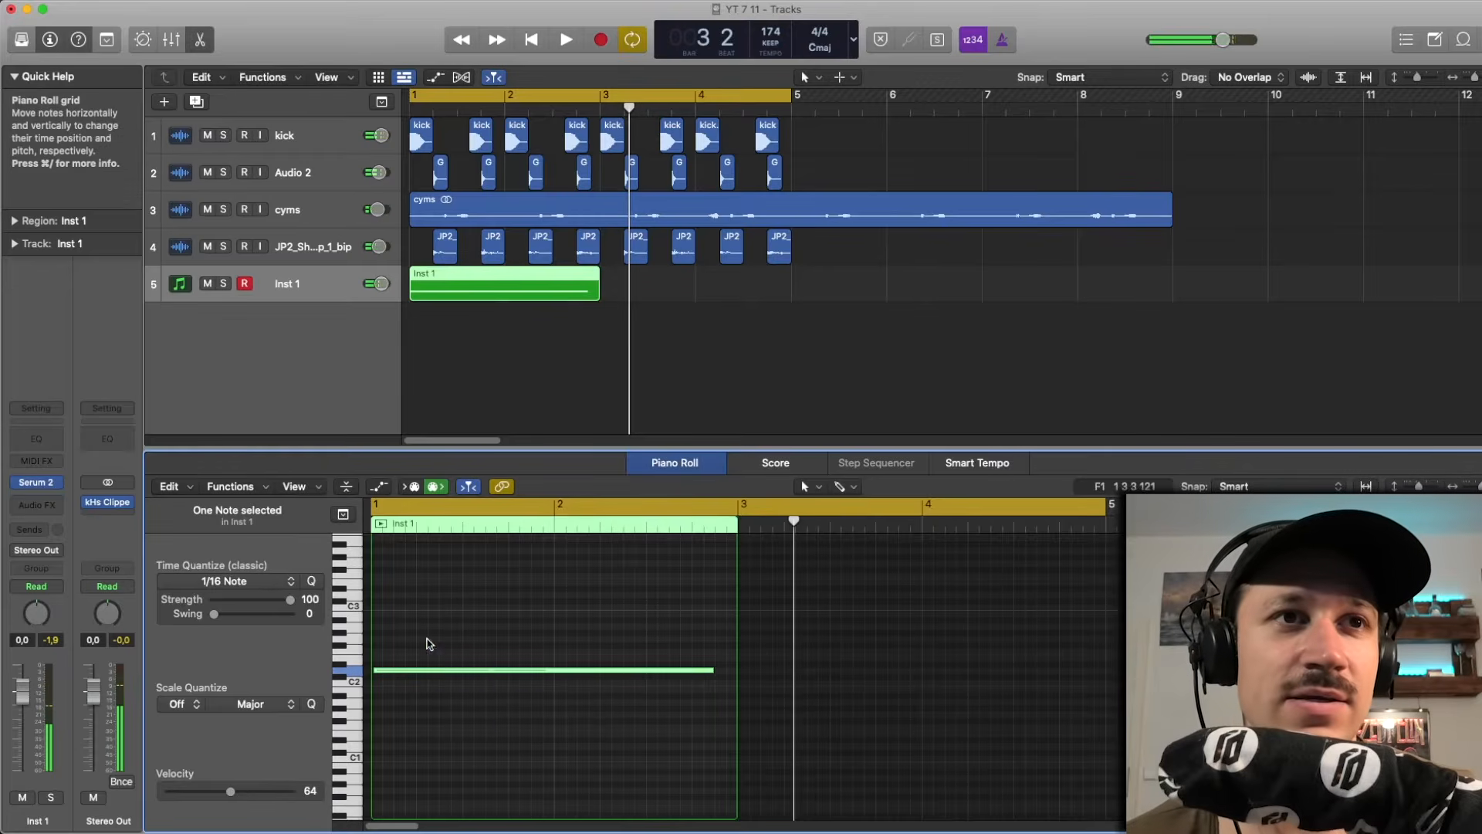
left_click(313, 582)
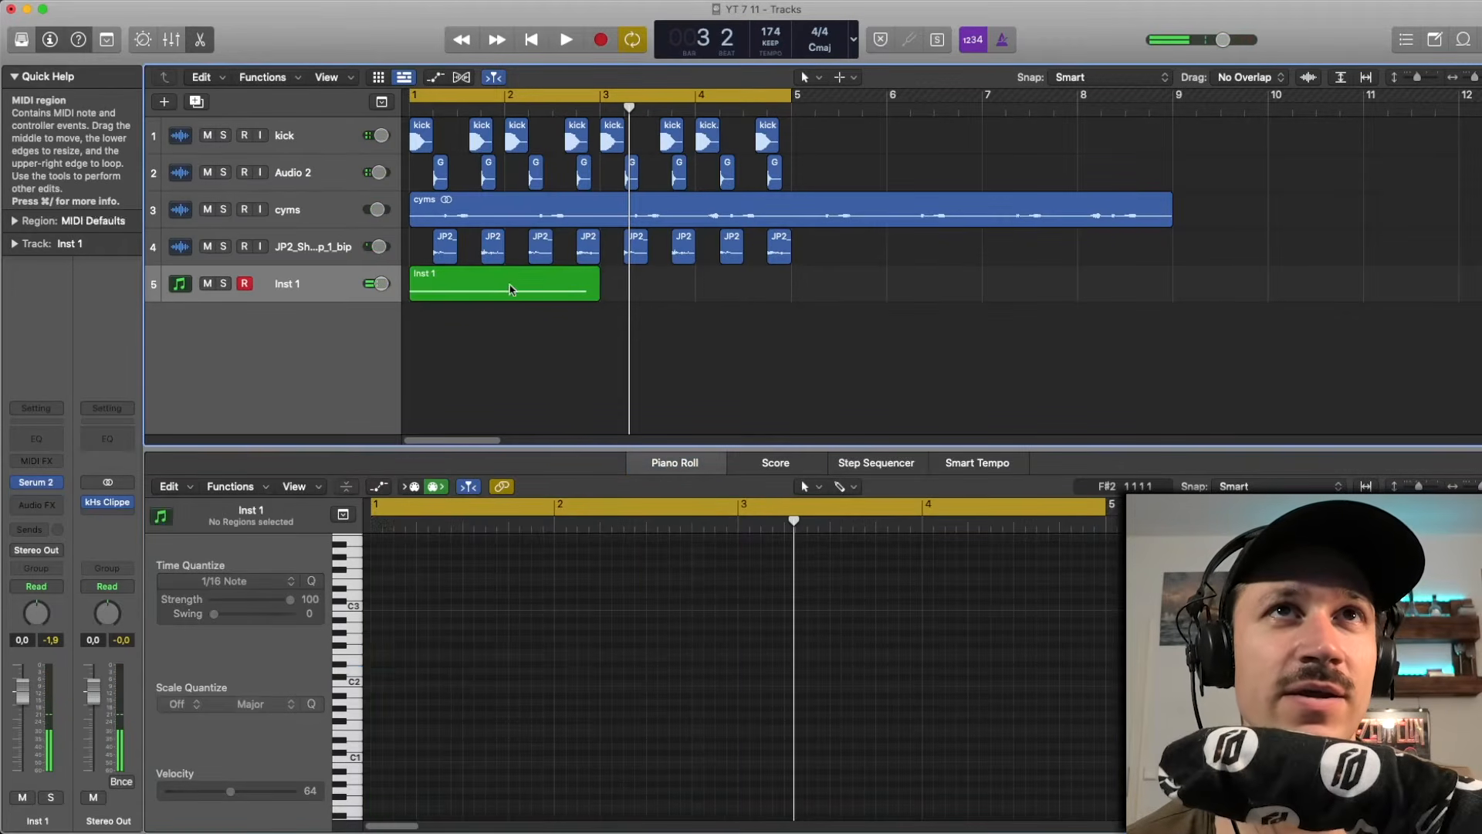
left_click_drag(515, 287, 701, 292)
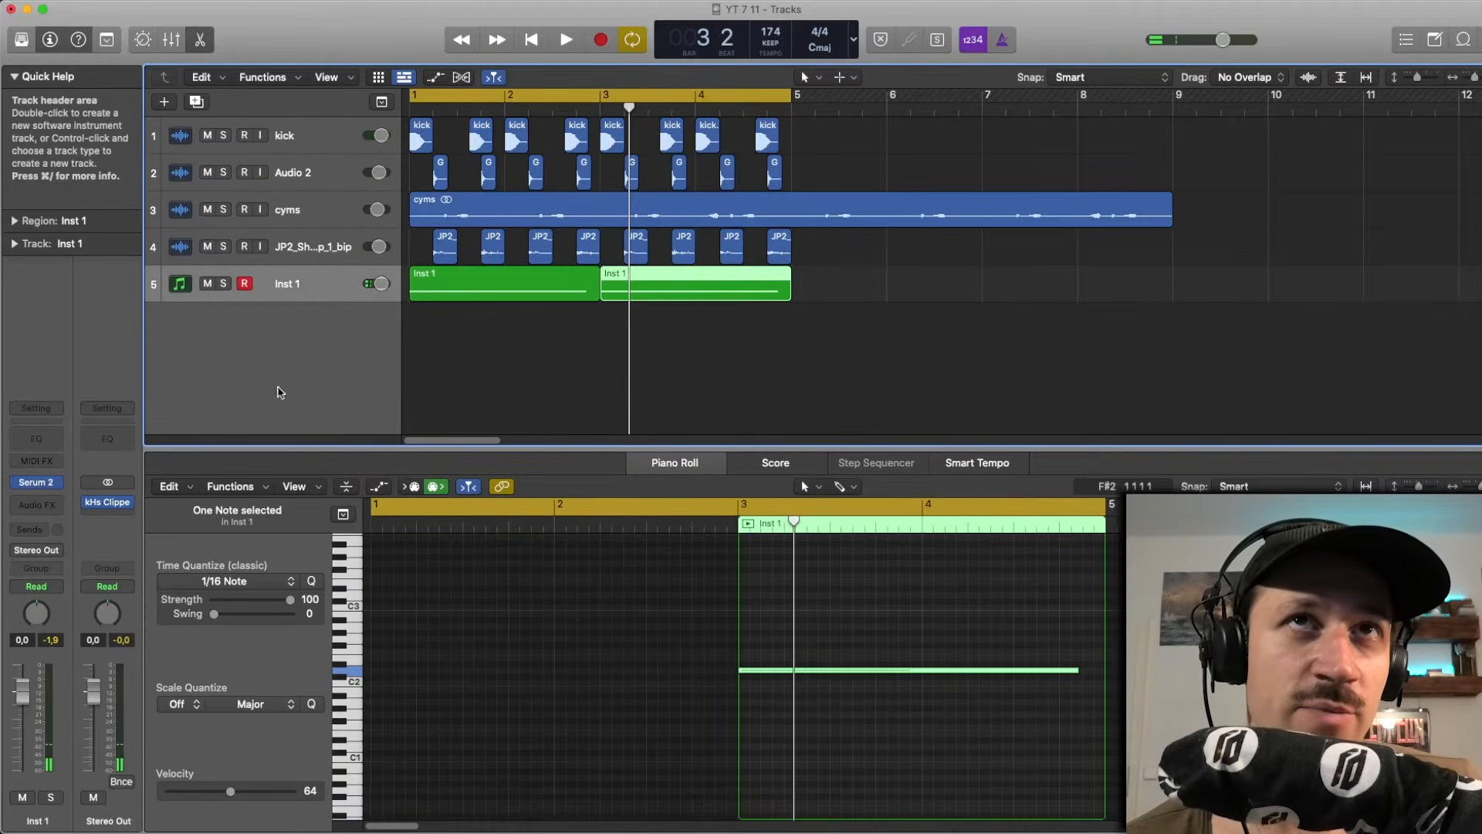
- Reopen Serum 2 and, with the loop playing, retune oscillator A to semitones -11 and fine -100
left_click(45, 485)
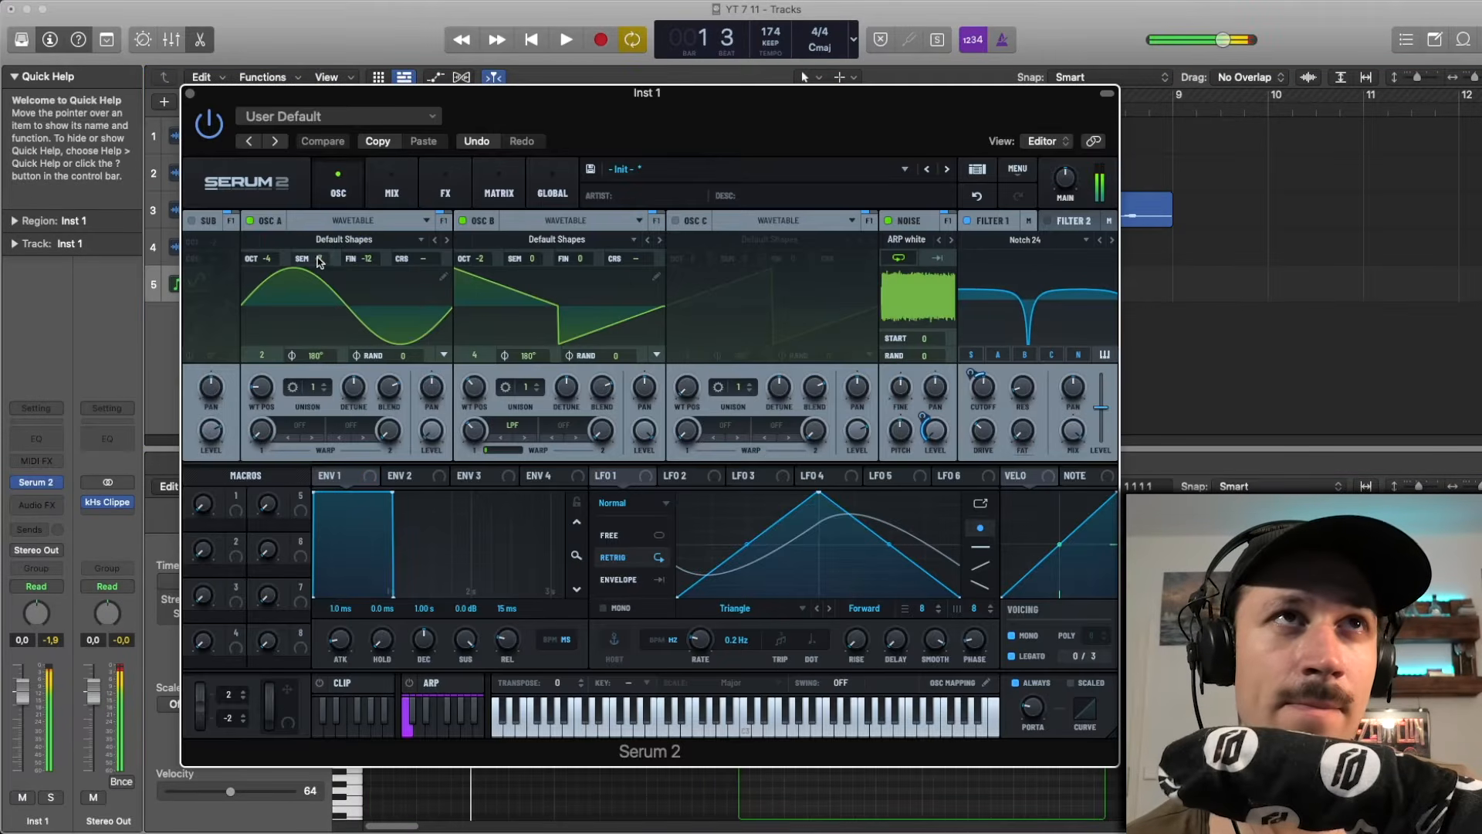
key("space")
left_click_drag(320, 267, 357, 293)
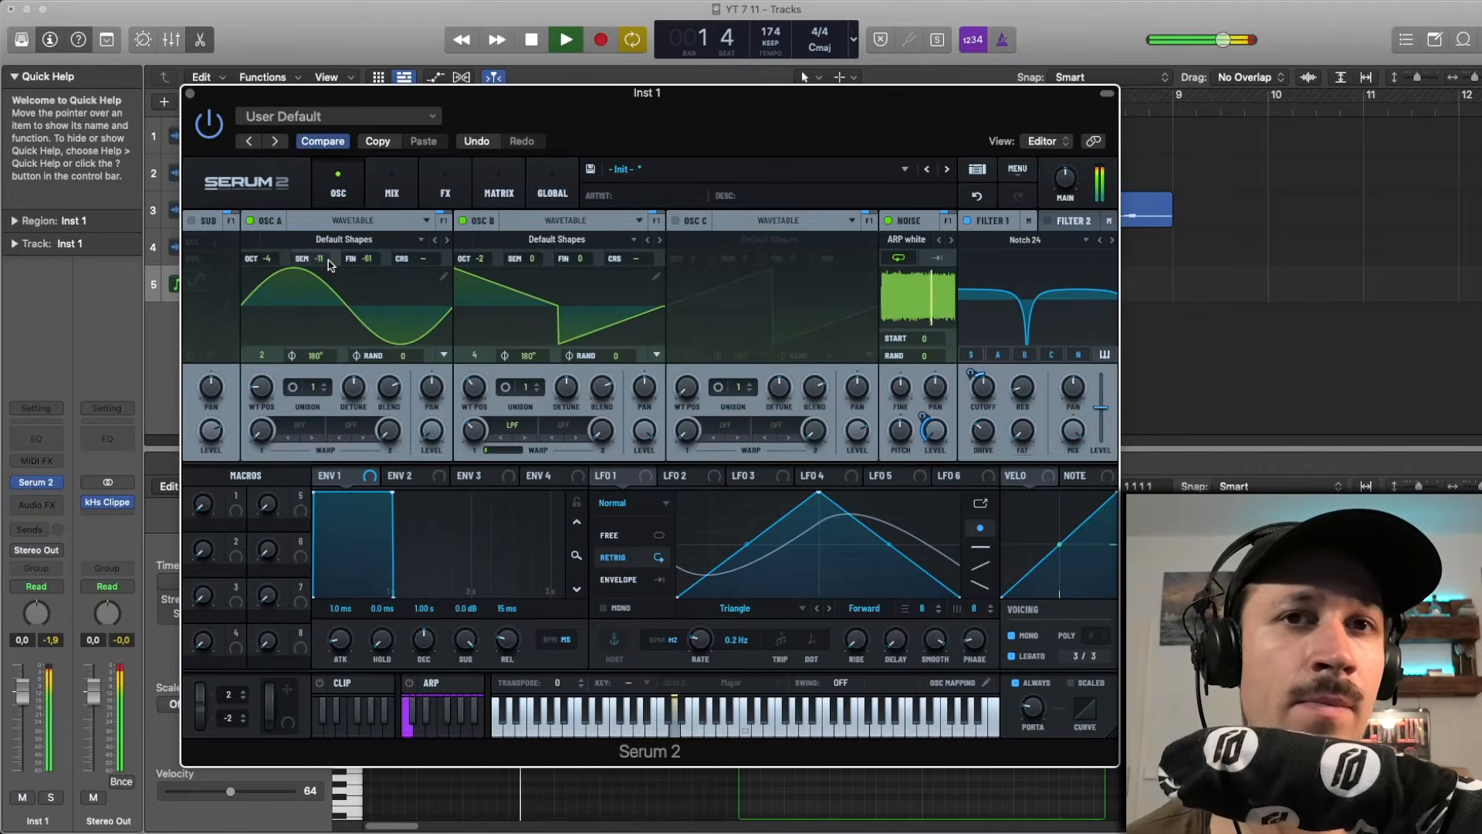
left_click_drag(351, 260, 355, 275)
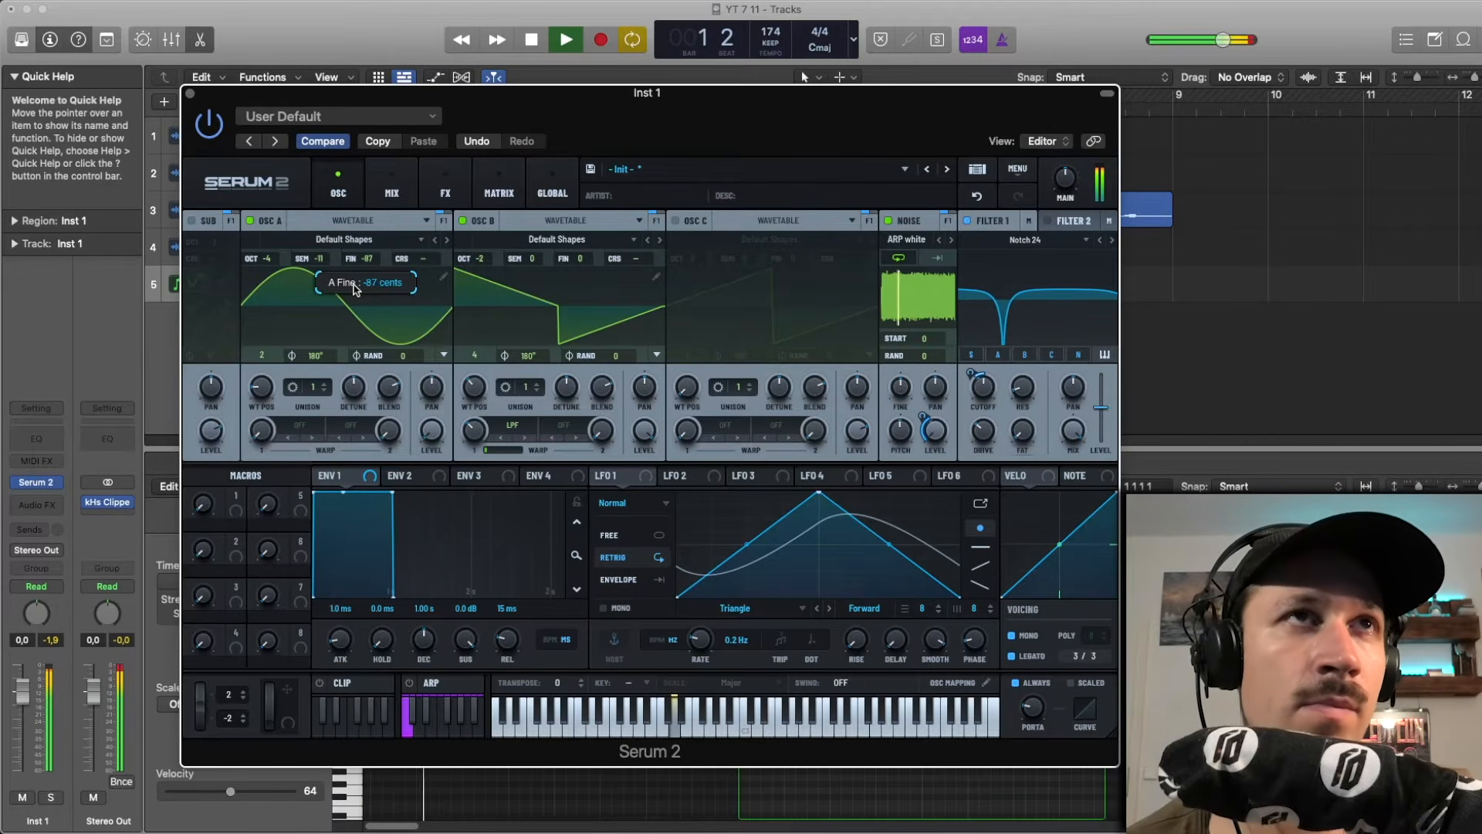
left_click_drag(356, 291, 348, 294)
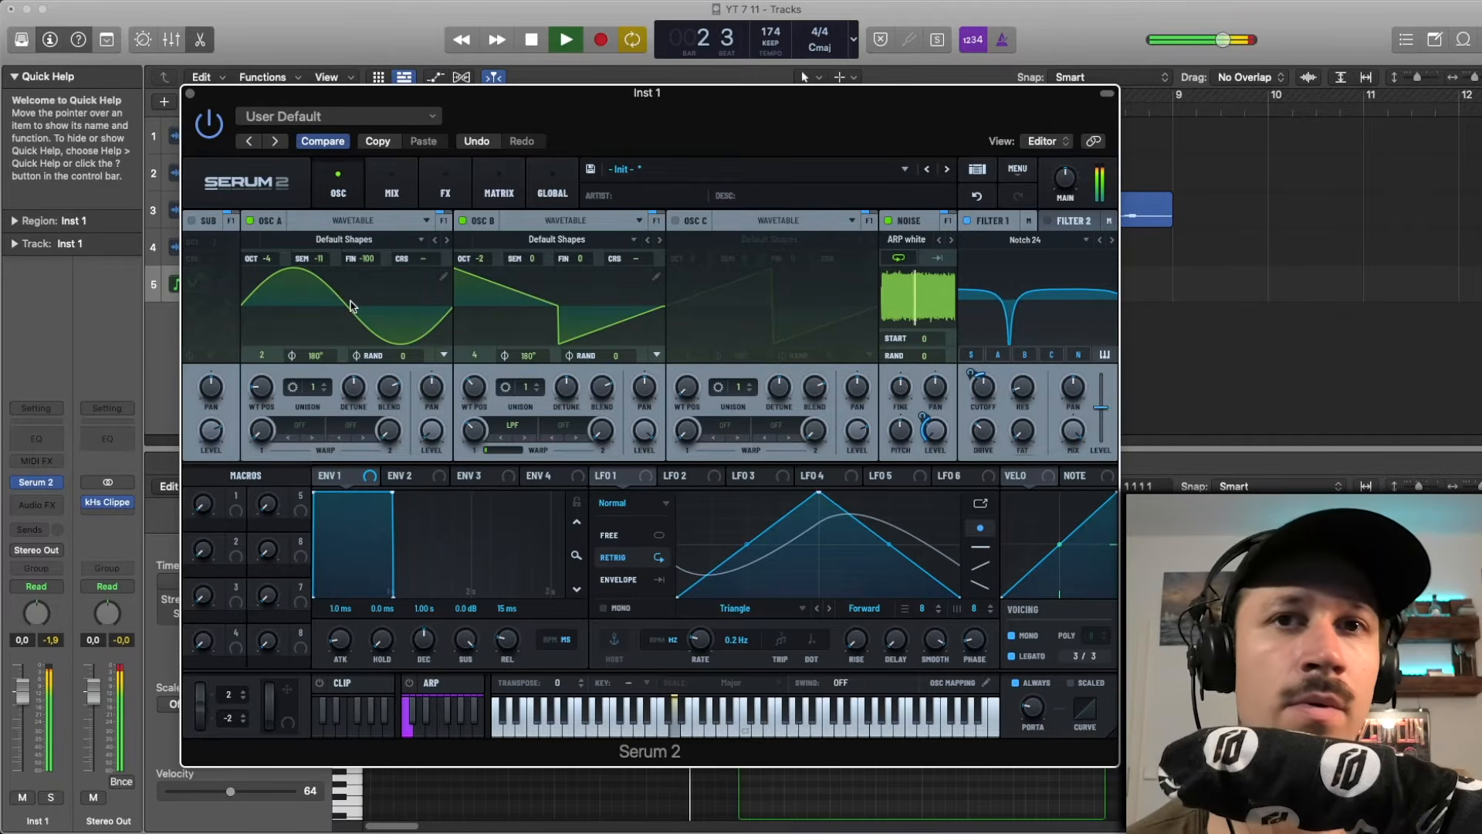
key("space")
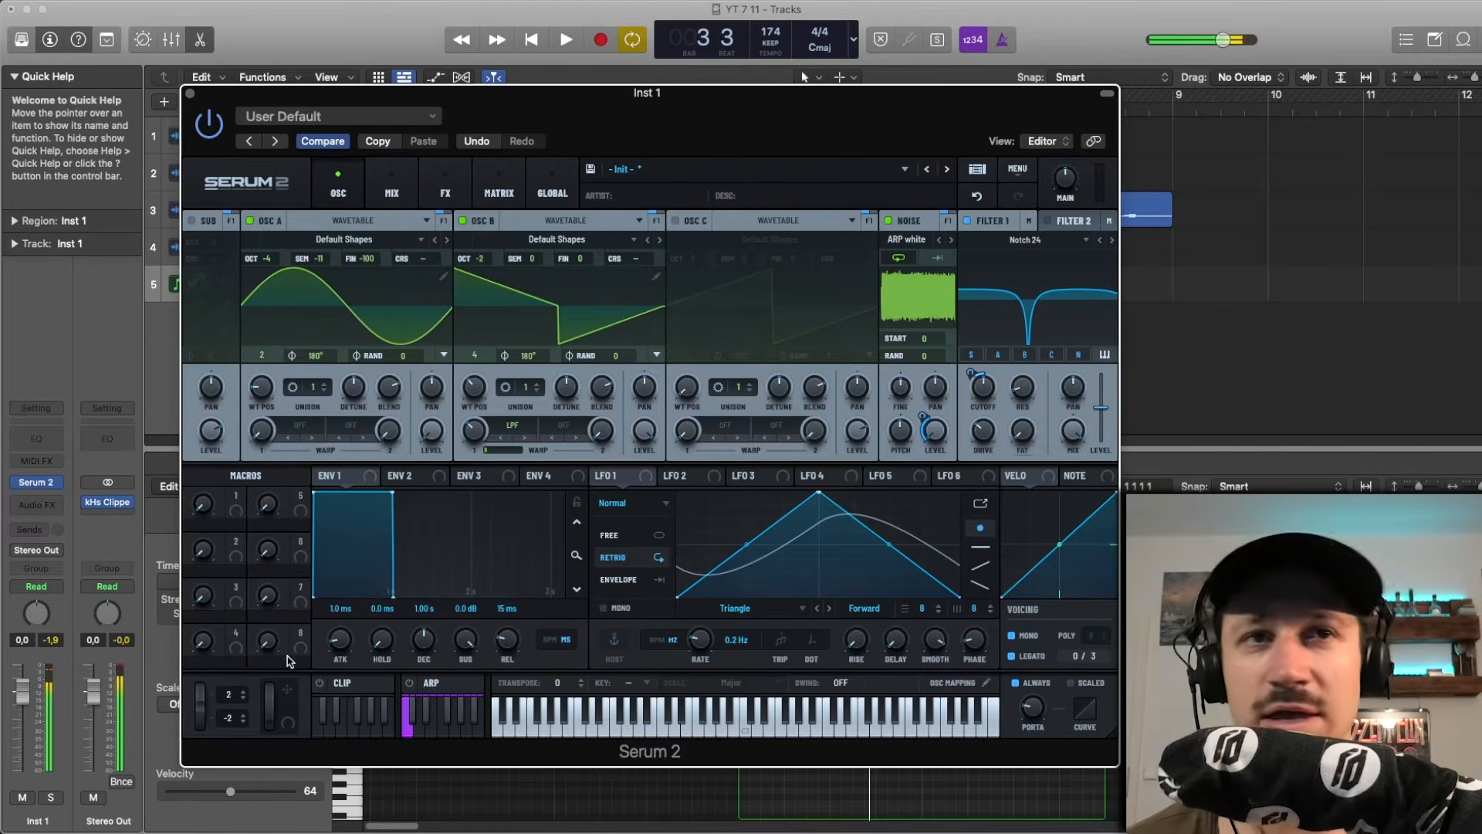
- Compare the Inst 1 track soloed and in the mix, and set Filter 1's drive to about 26%
left_click(51, 797)
key("space")
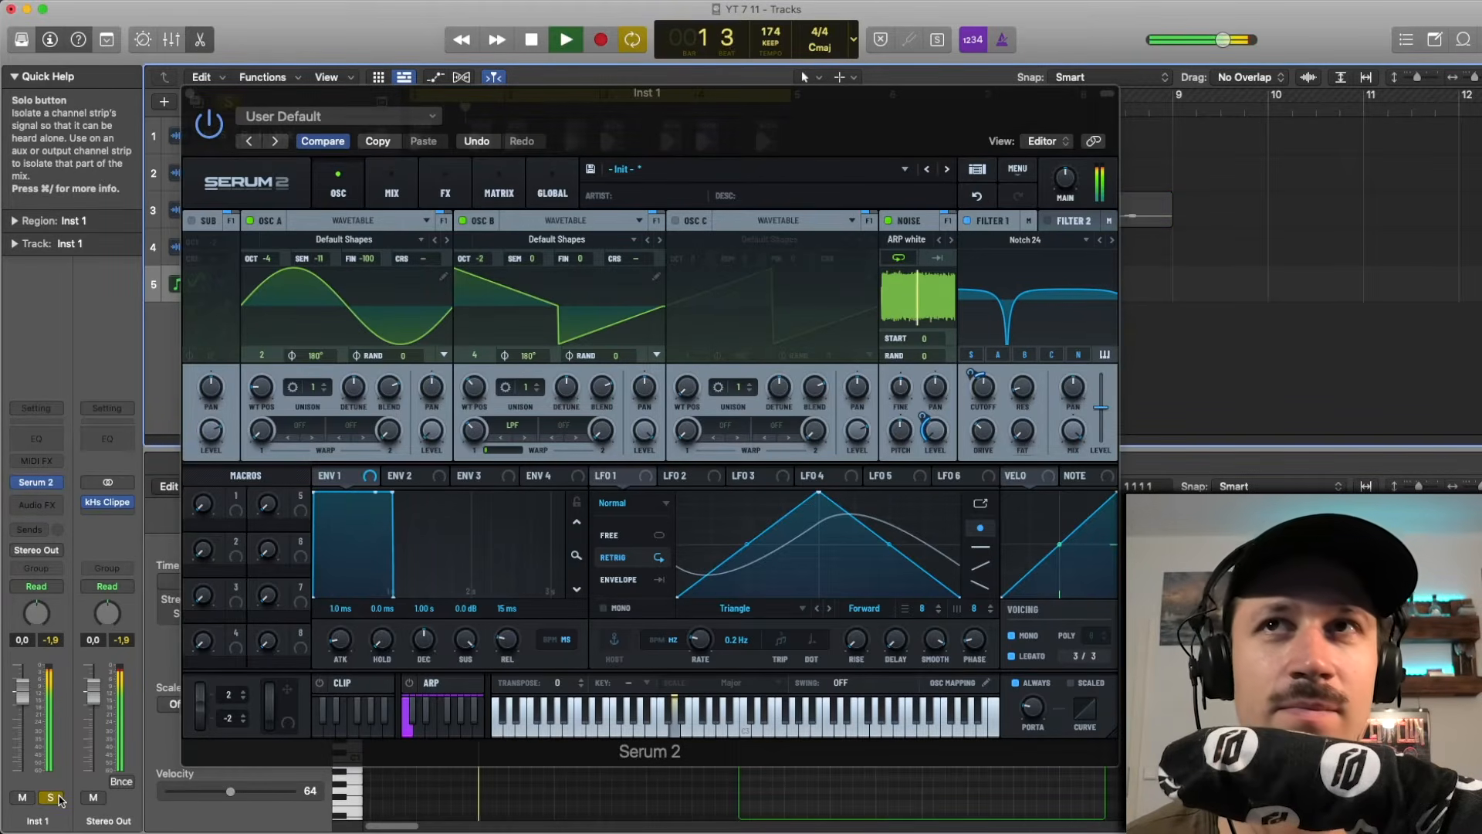
left_click(51, 797)
left_click(984, 444)
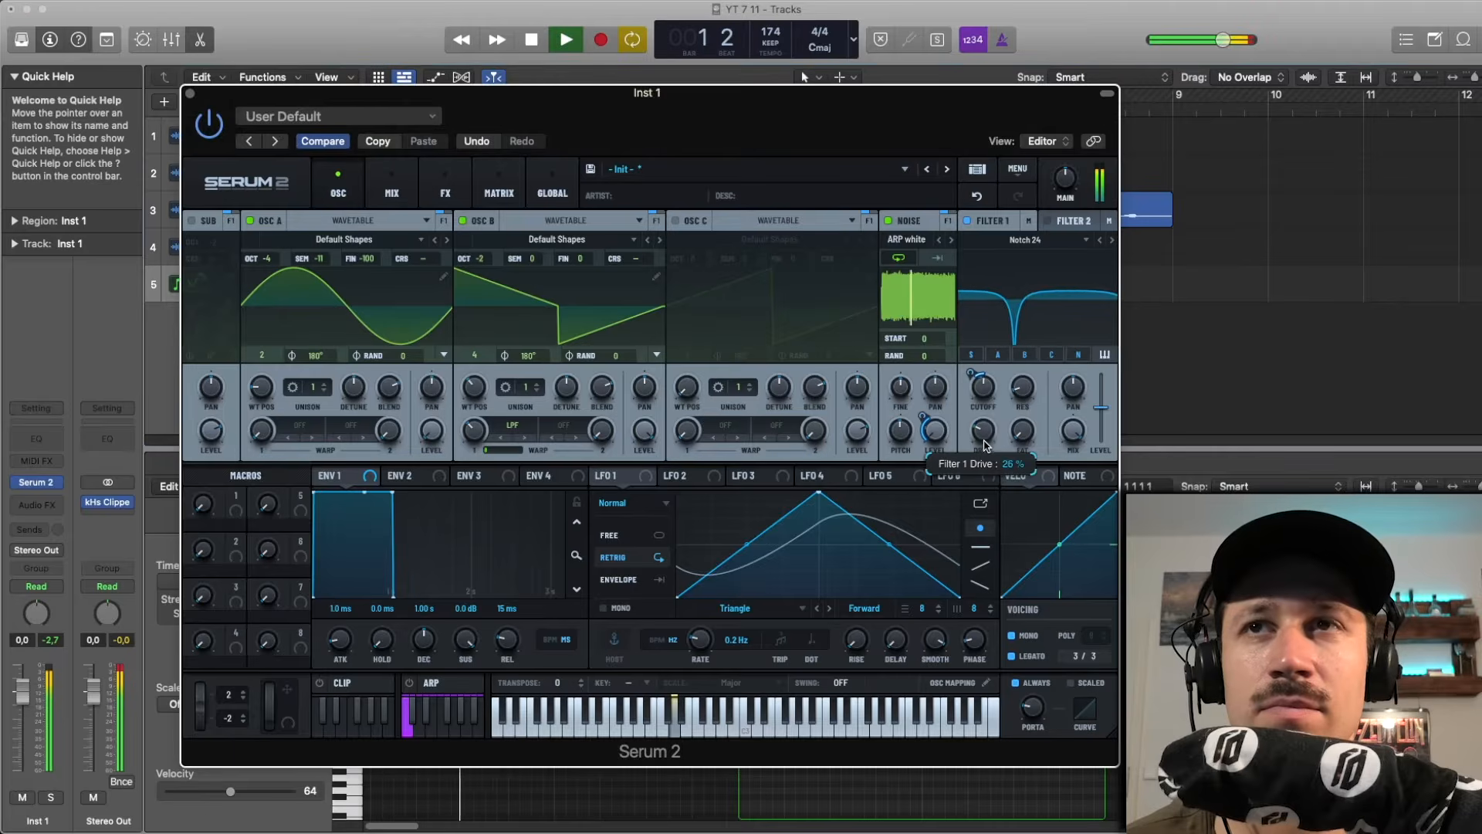
left_click_drag(994, 430, 993, 433)
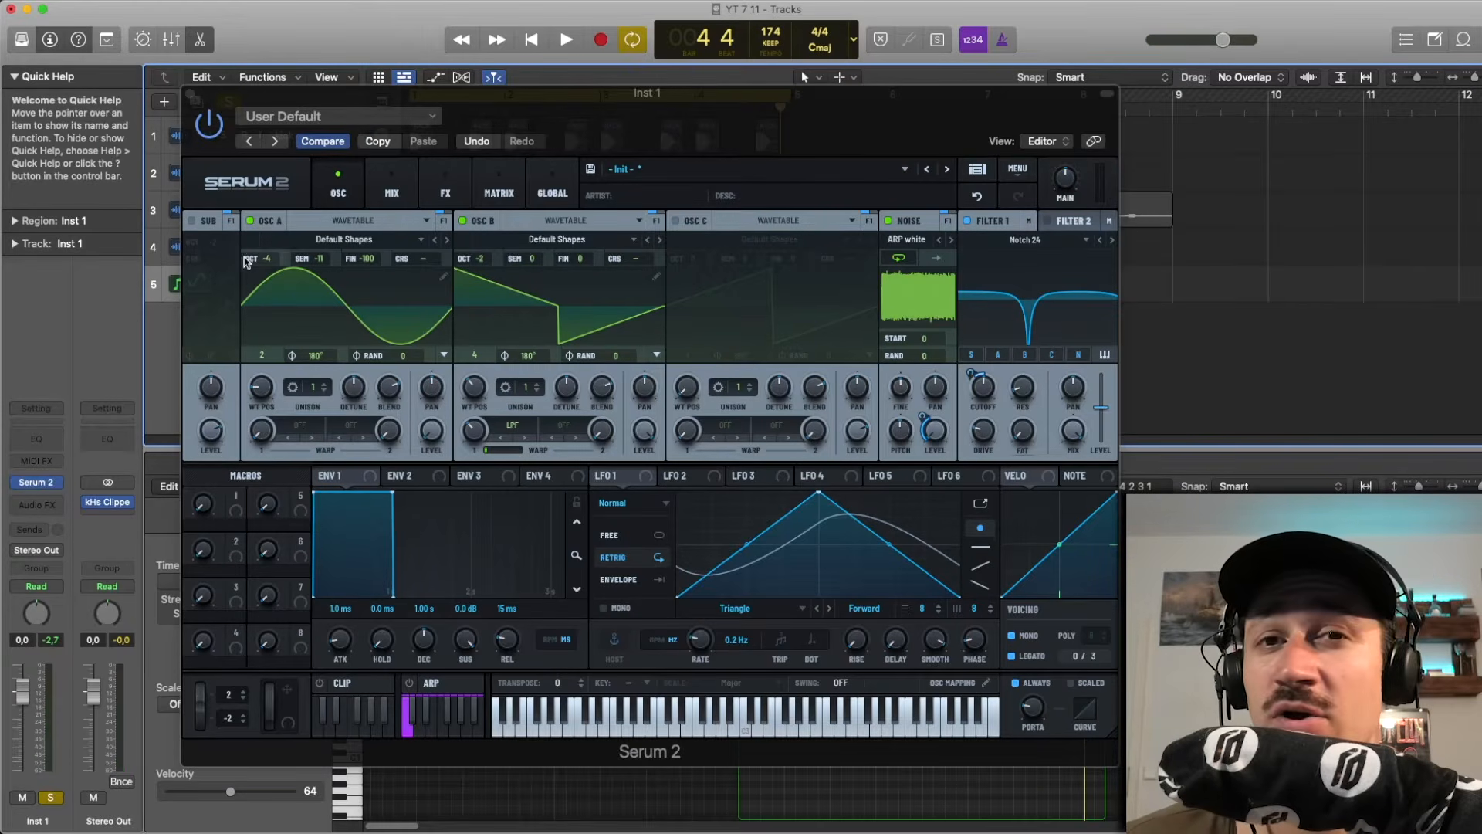
- Add a Splitter L/H effect to the synth's main effects chain
left_click(444, 194)
left_click(388, 184)
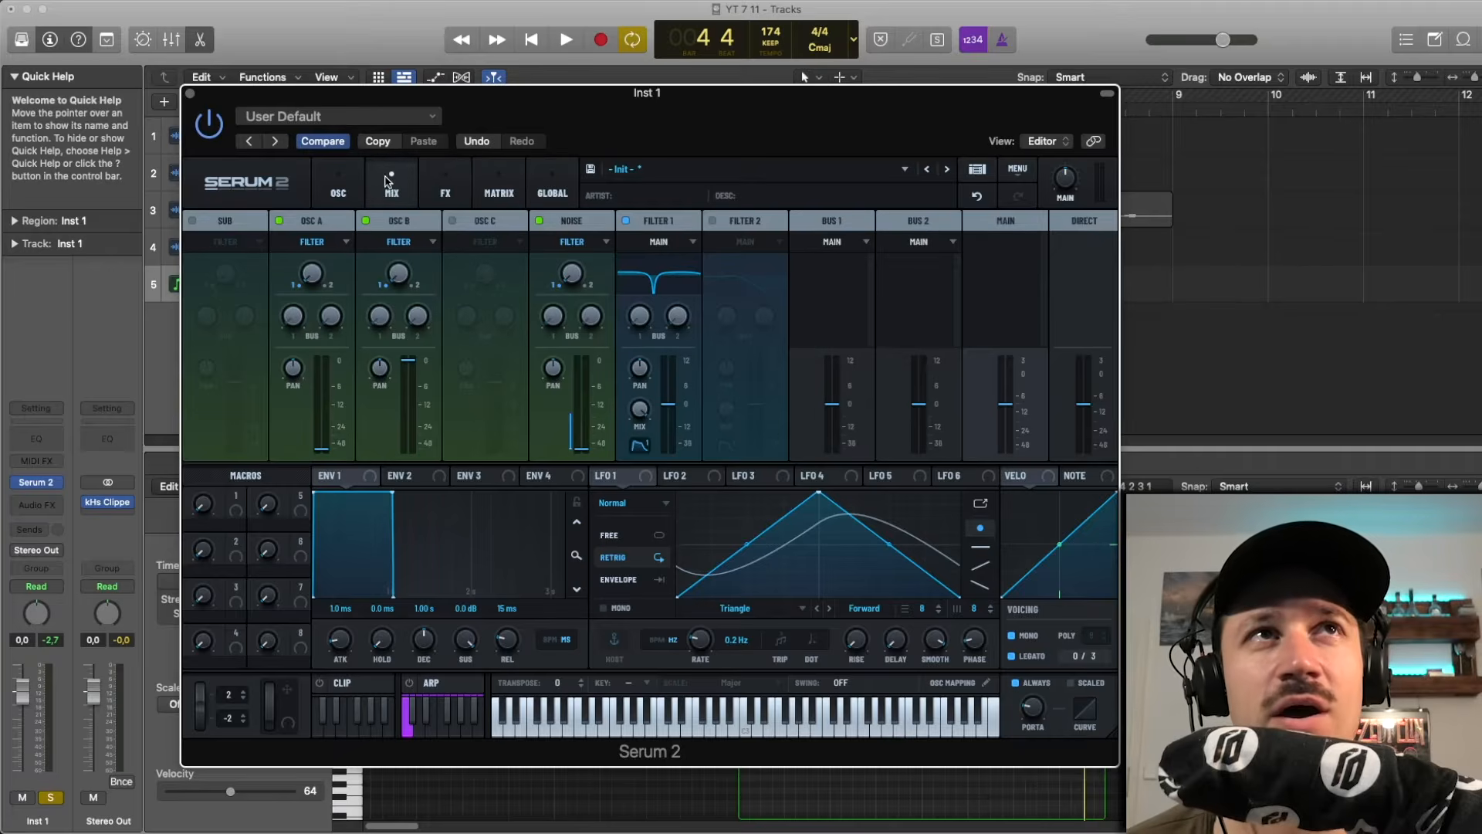
left_click(441, 193)
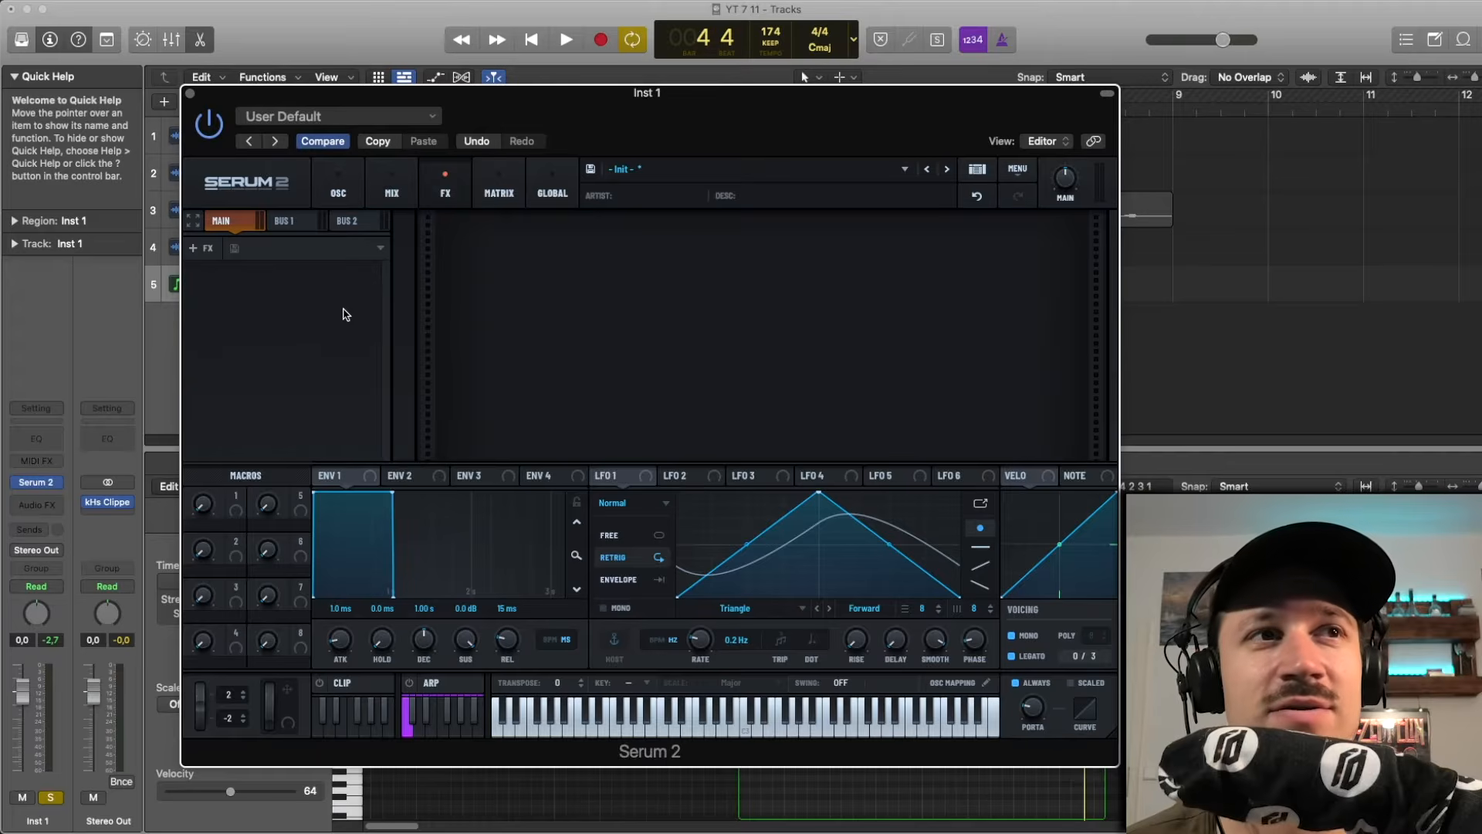
key("space")
key("space")
left_click(220, 253)
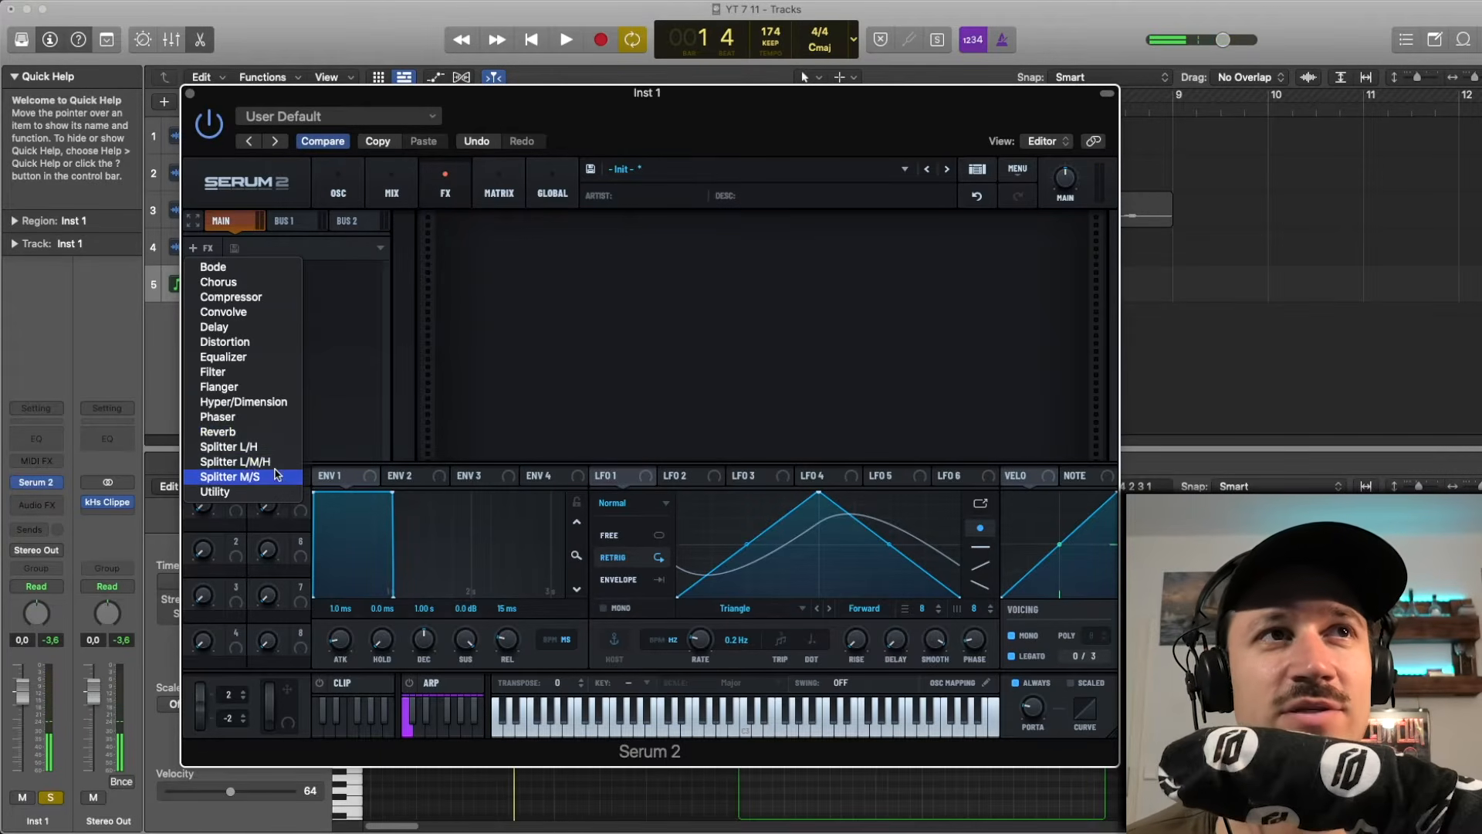
left_click(552, 270)
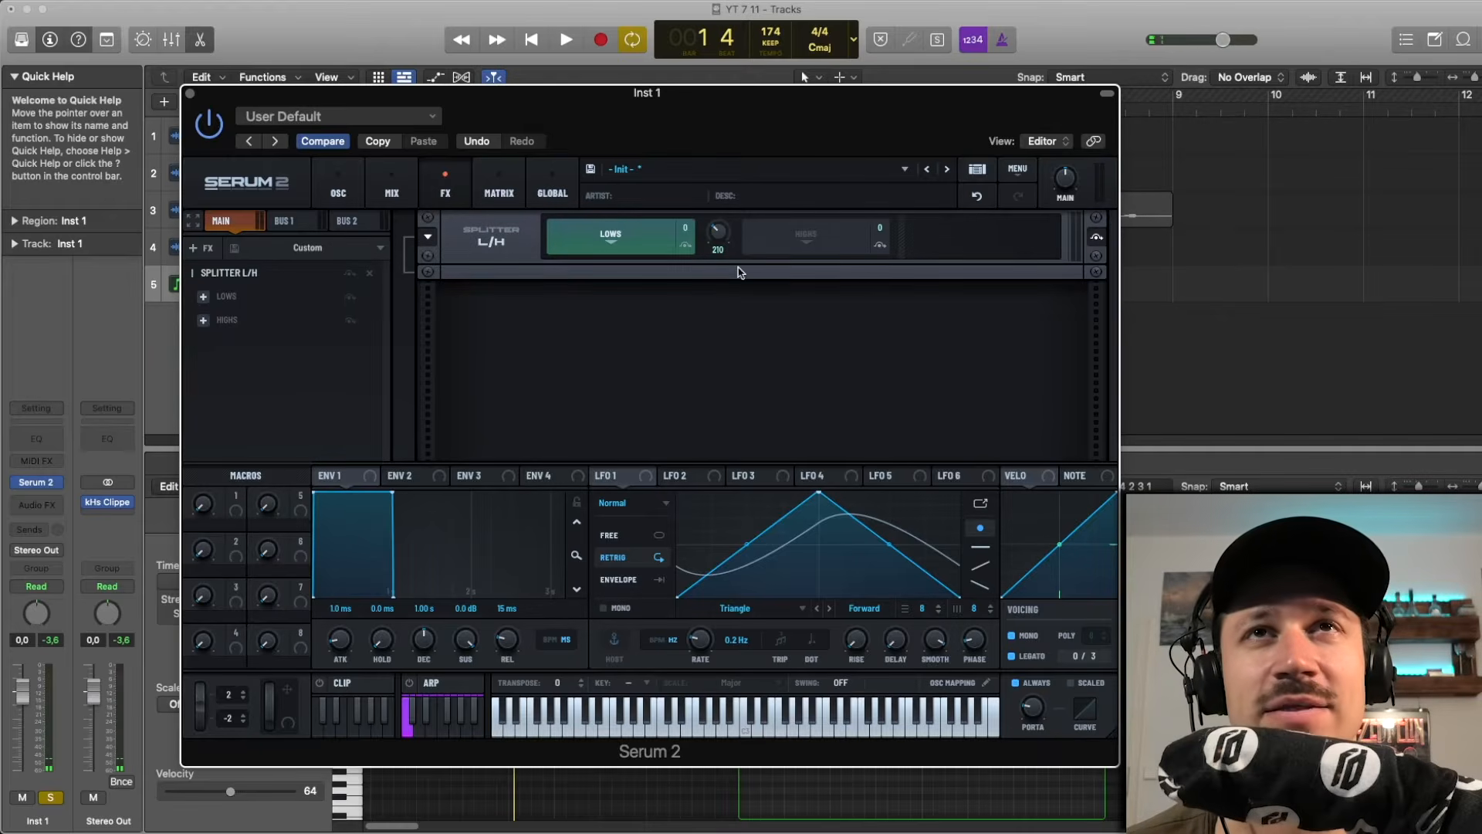
- Add a Distortion effect to the splitter's Highs band and set the split frequency to 514 Hz
left_click(830, 241)
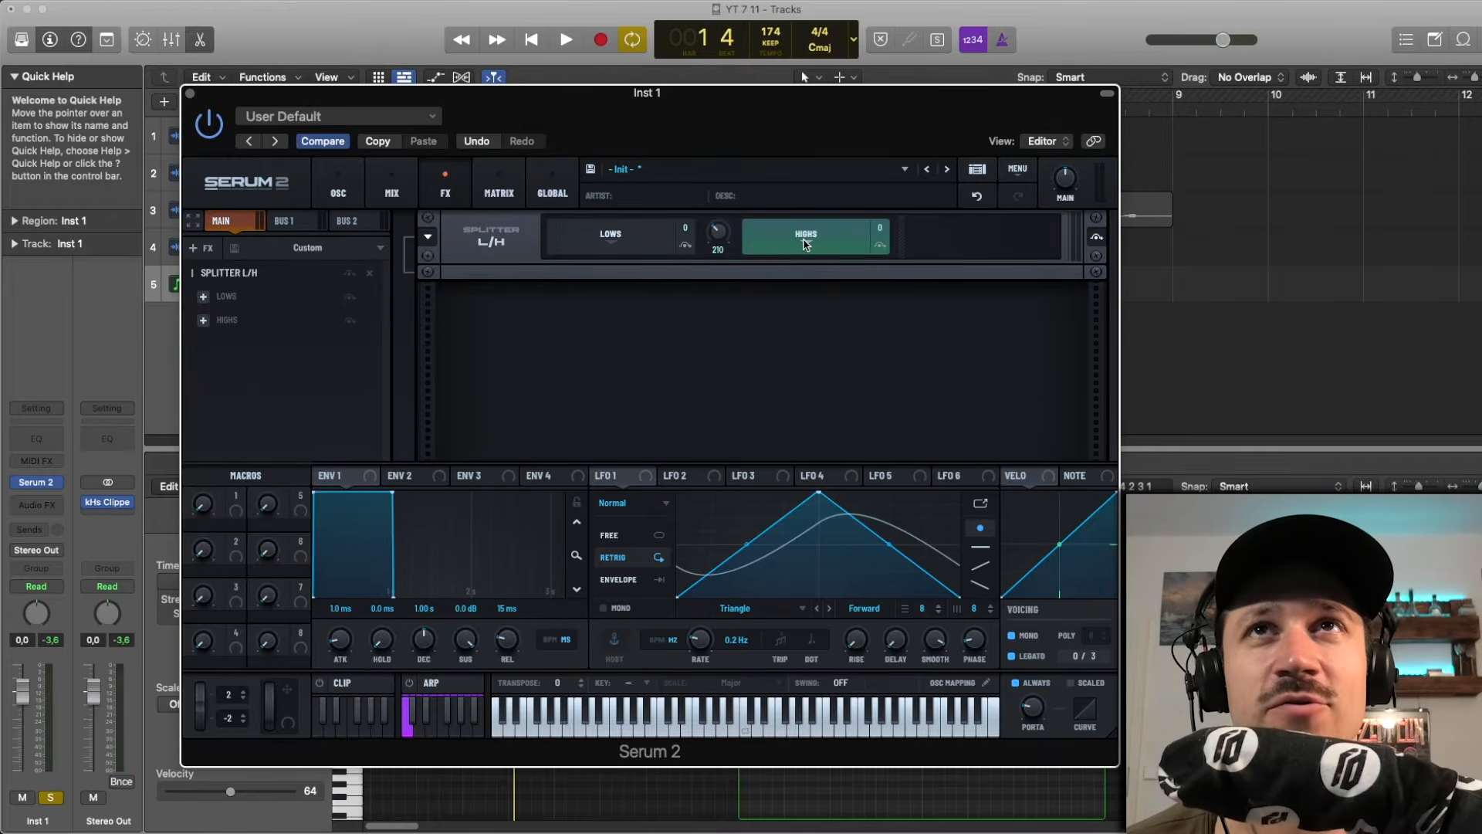
left_click(203, 320)
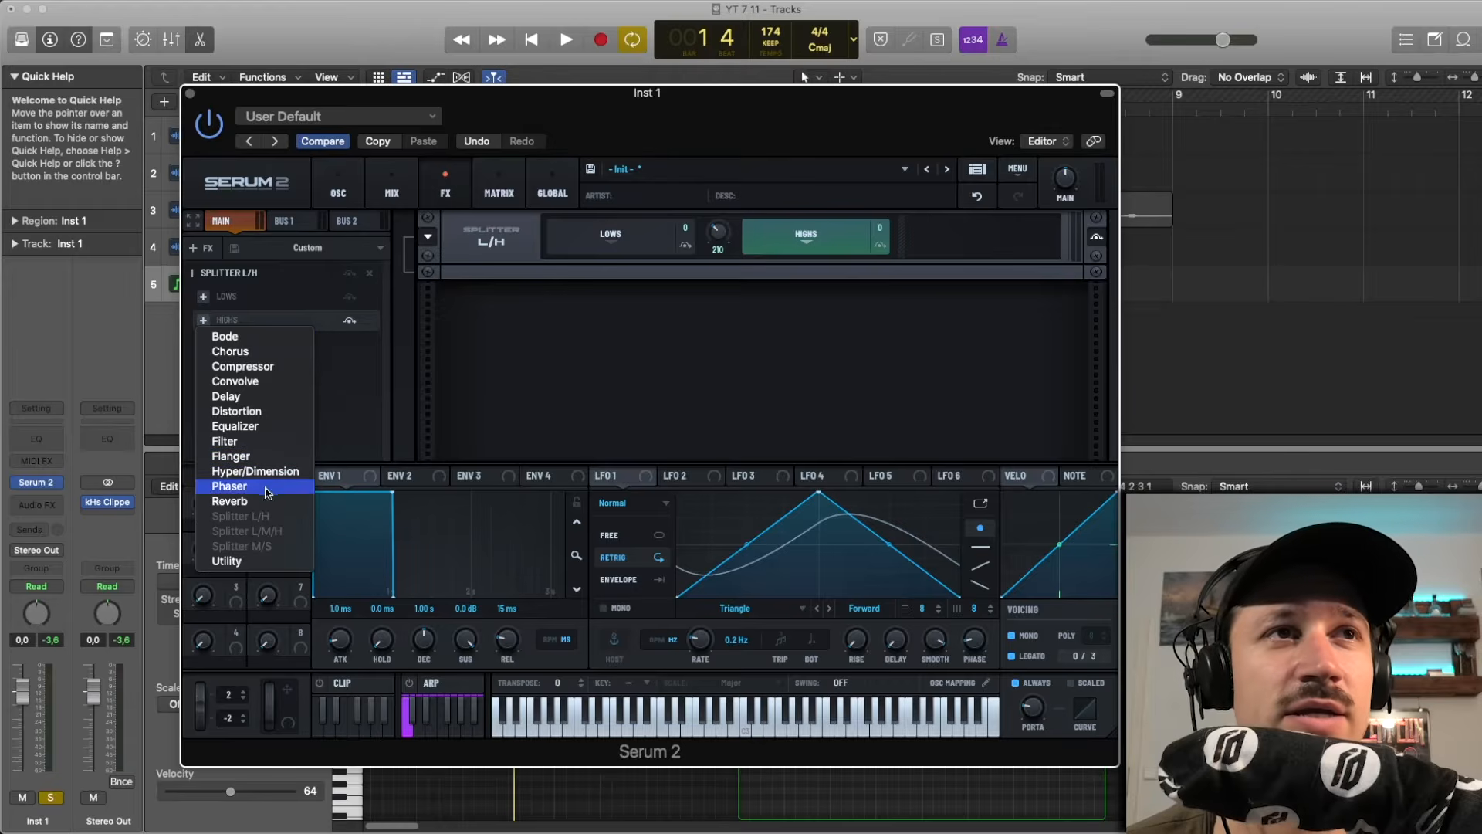
left_click(264, 414)
left_click_drag(718, 233, 722, 210)
- Audition distortion types against the loop and set the distortion to Diode 2
key("space")
left_click(560, 330)
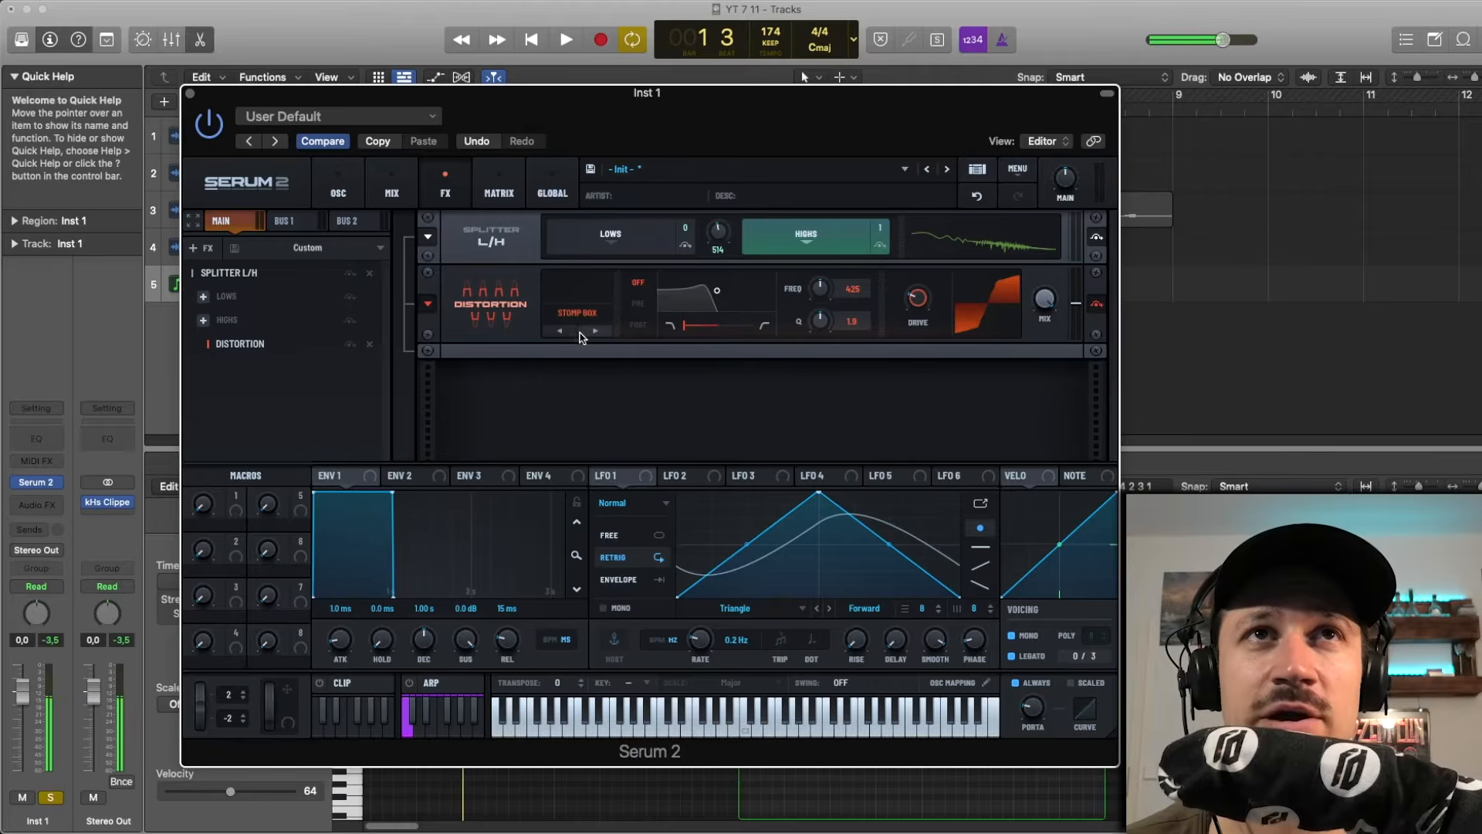
left_click(560, 332)
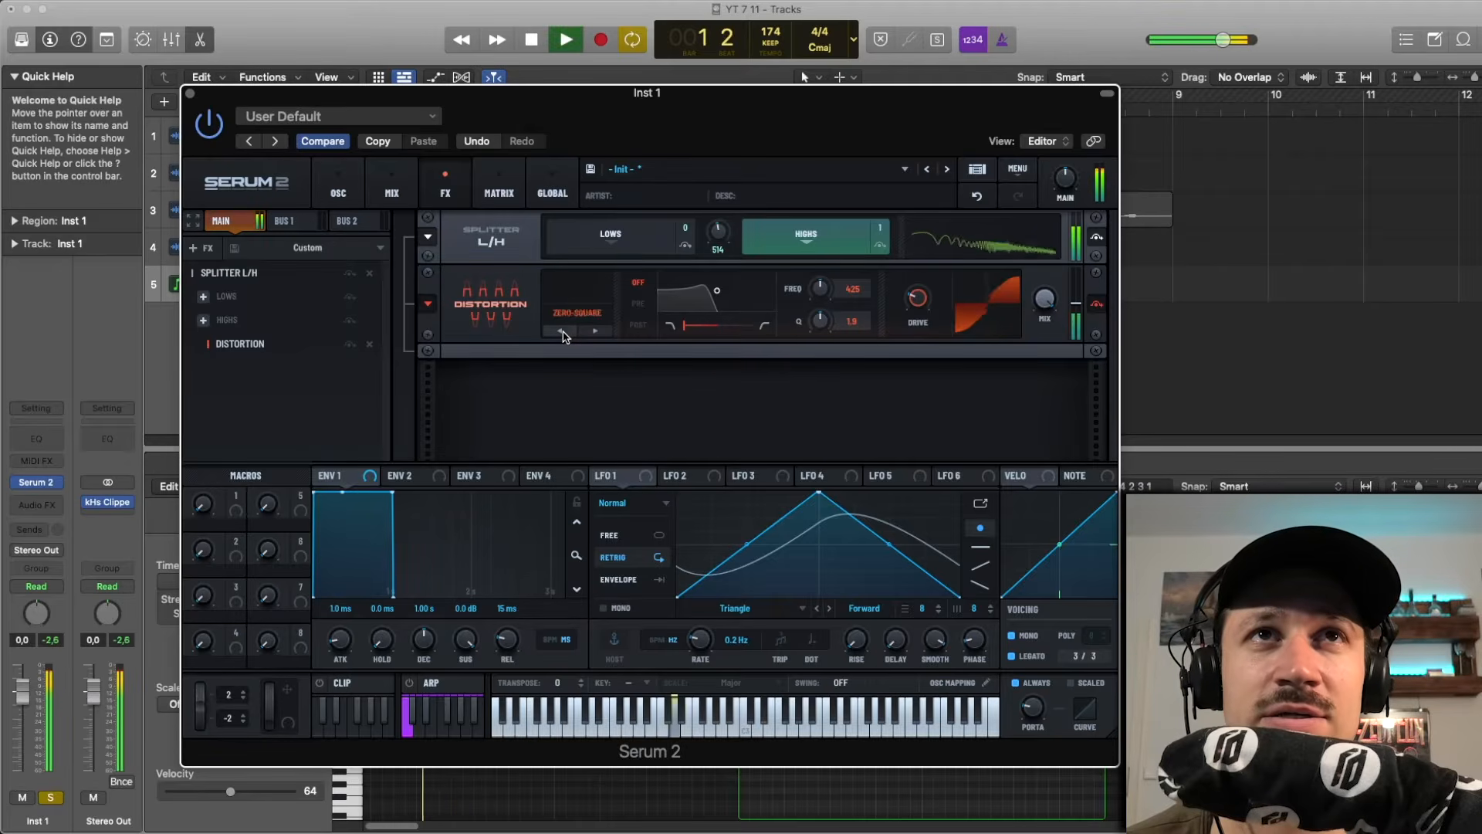
left_click(560, 331)
key("space")
key("space")
left_click(589, 331)
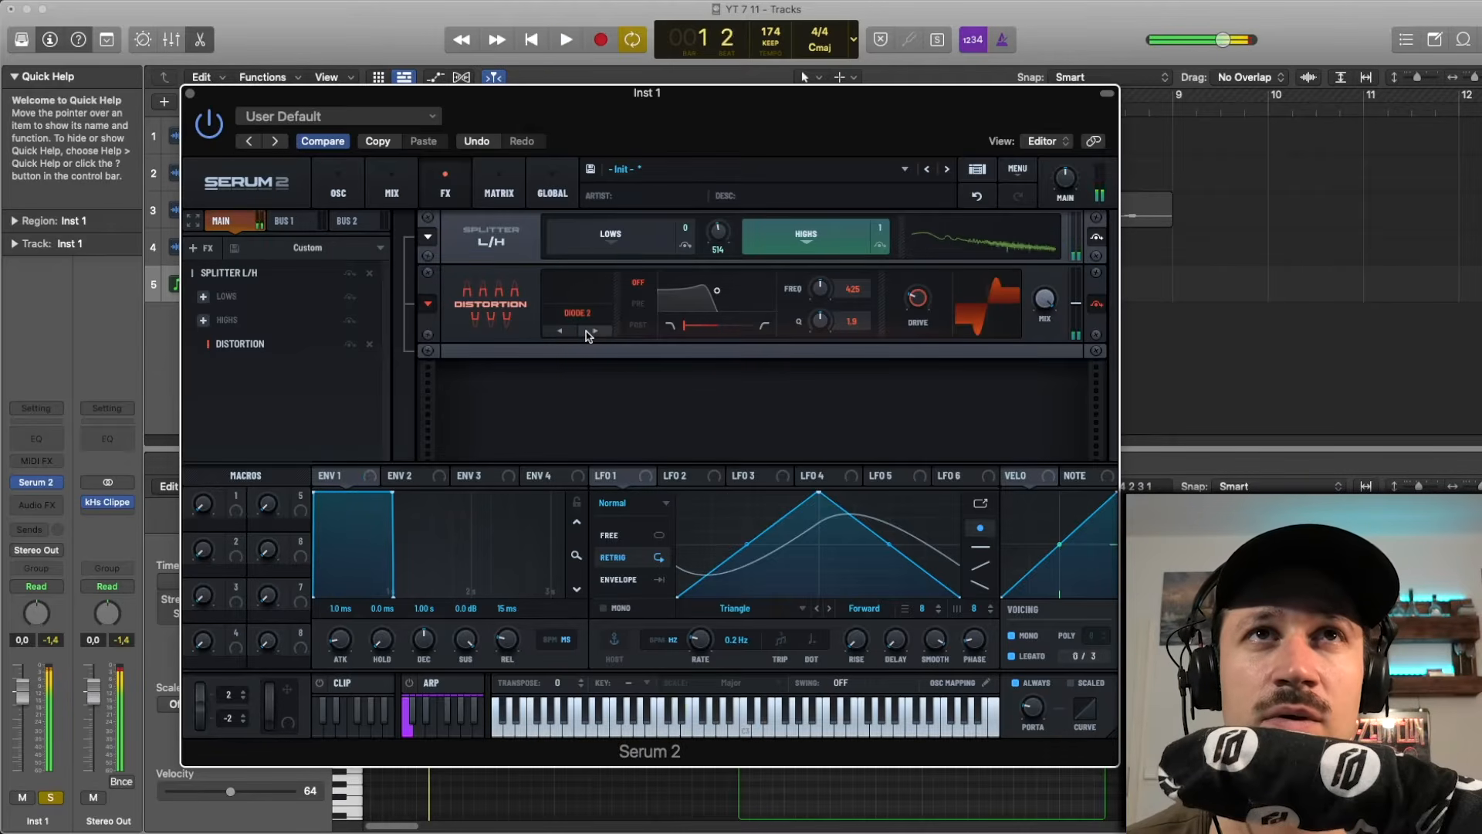
- Set the splitter's frequency to 793 Hz and compare the loop with the distortion mix at 0%
key("space")
key("space")
left_click_drag(718, 240, 719, 228)
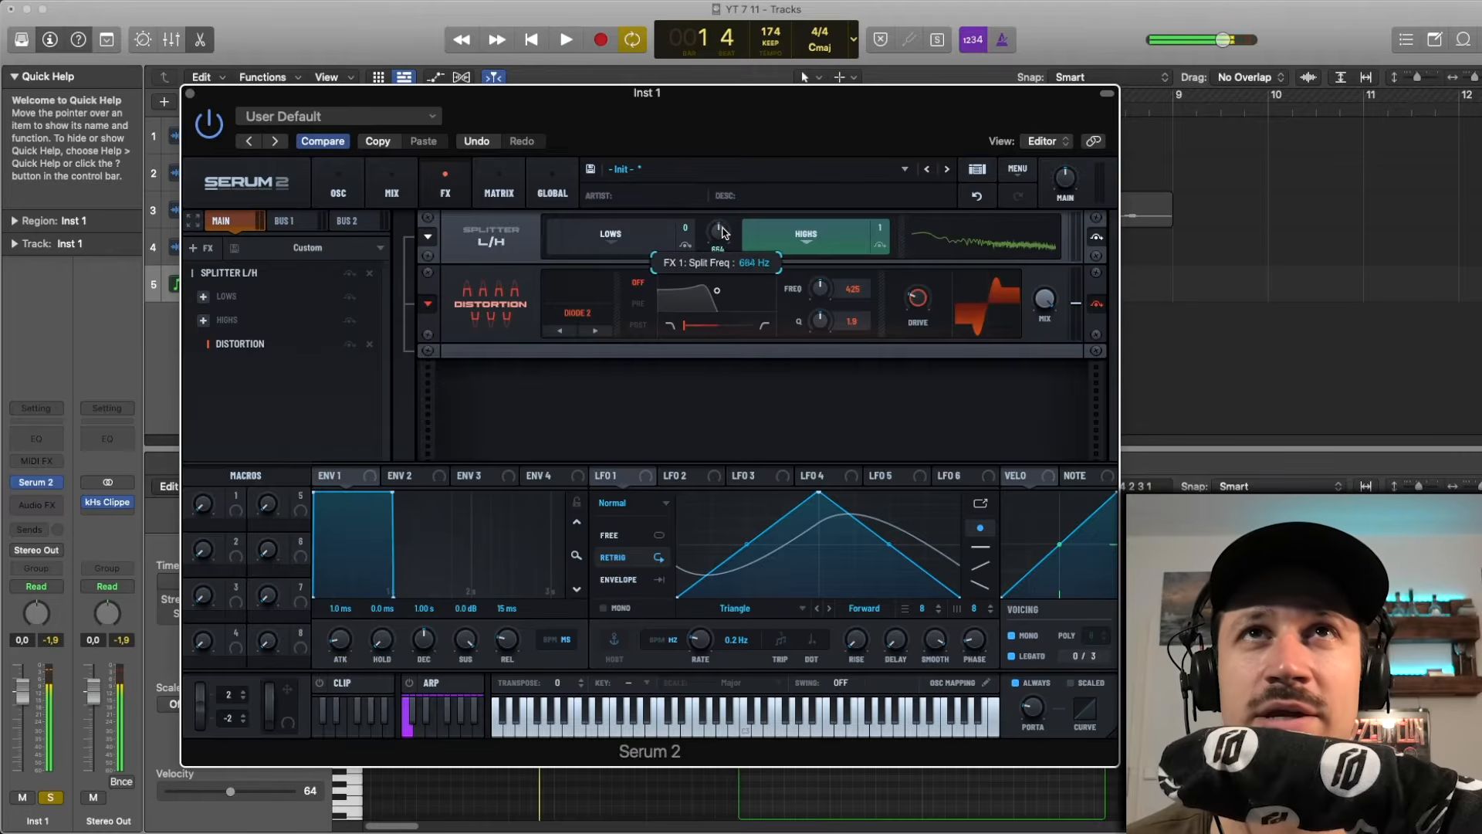
key("space")
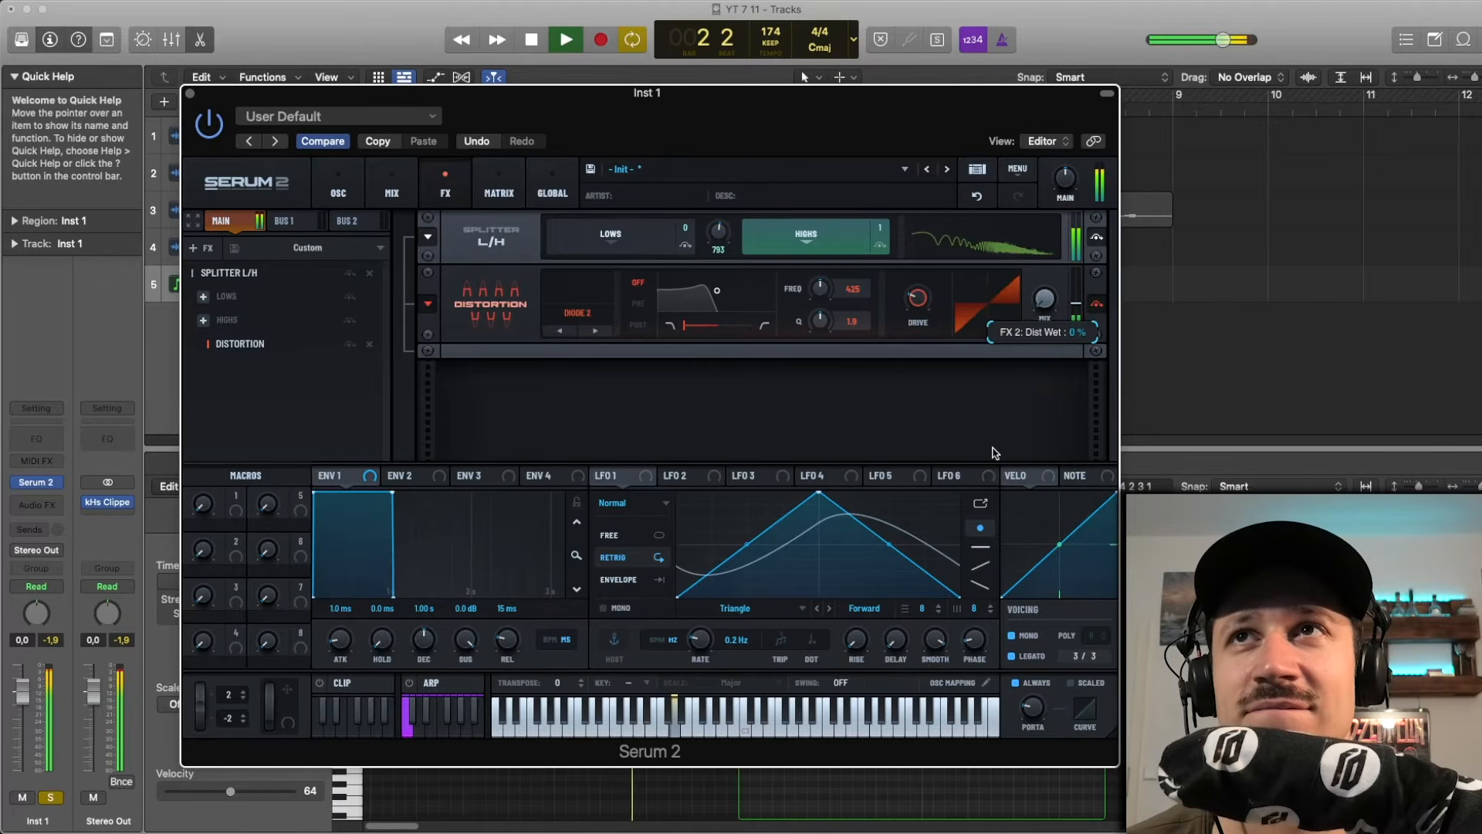
key("space")
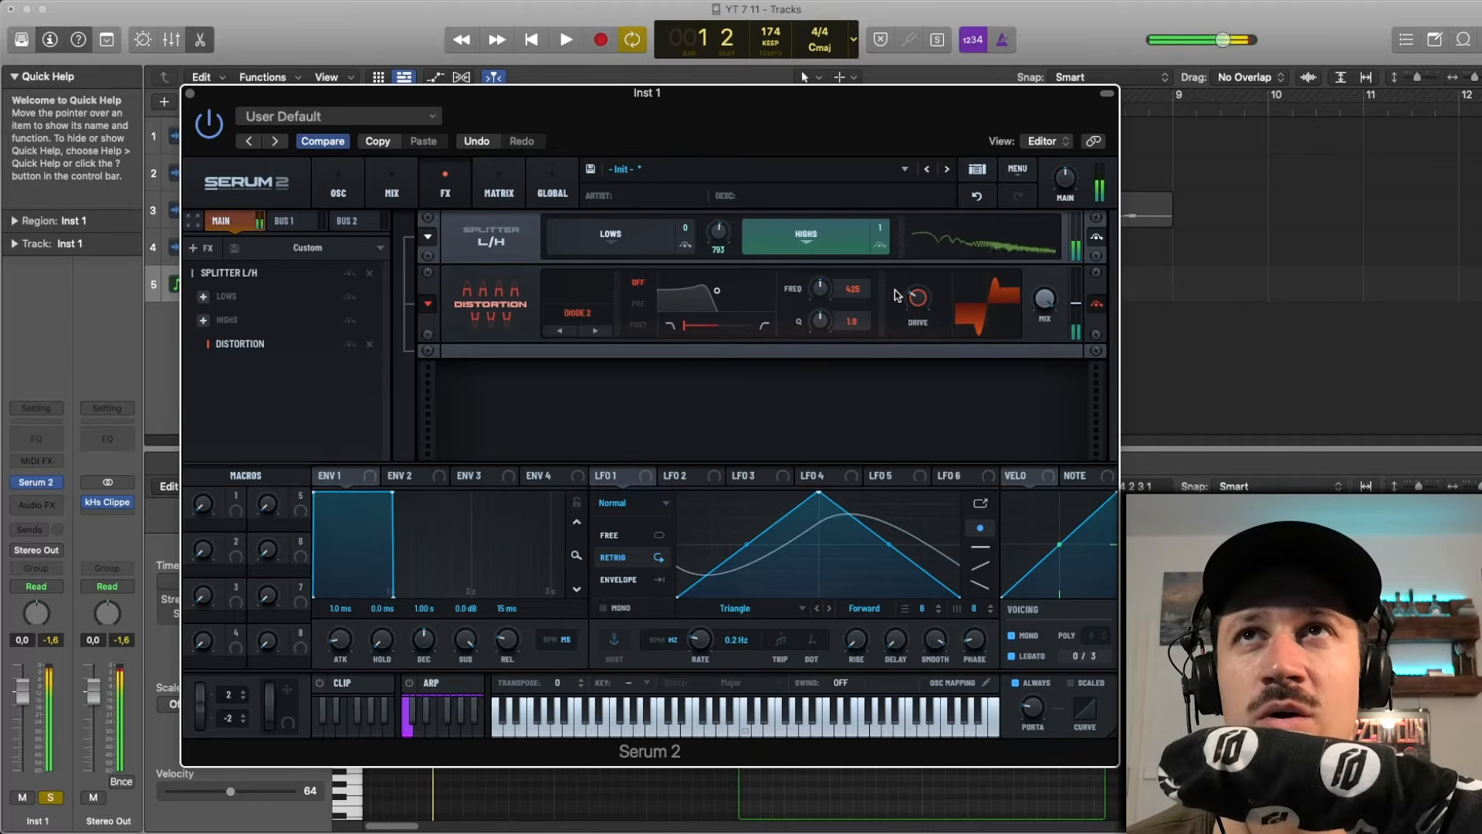
- Reduce oscillator A's modulation of the noise level to 17% while listening to the loop
left_click(340, 187)
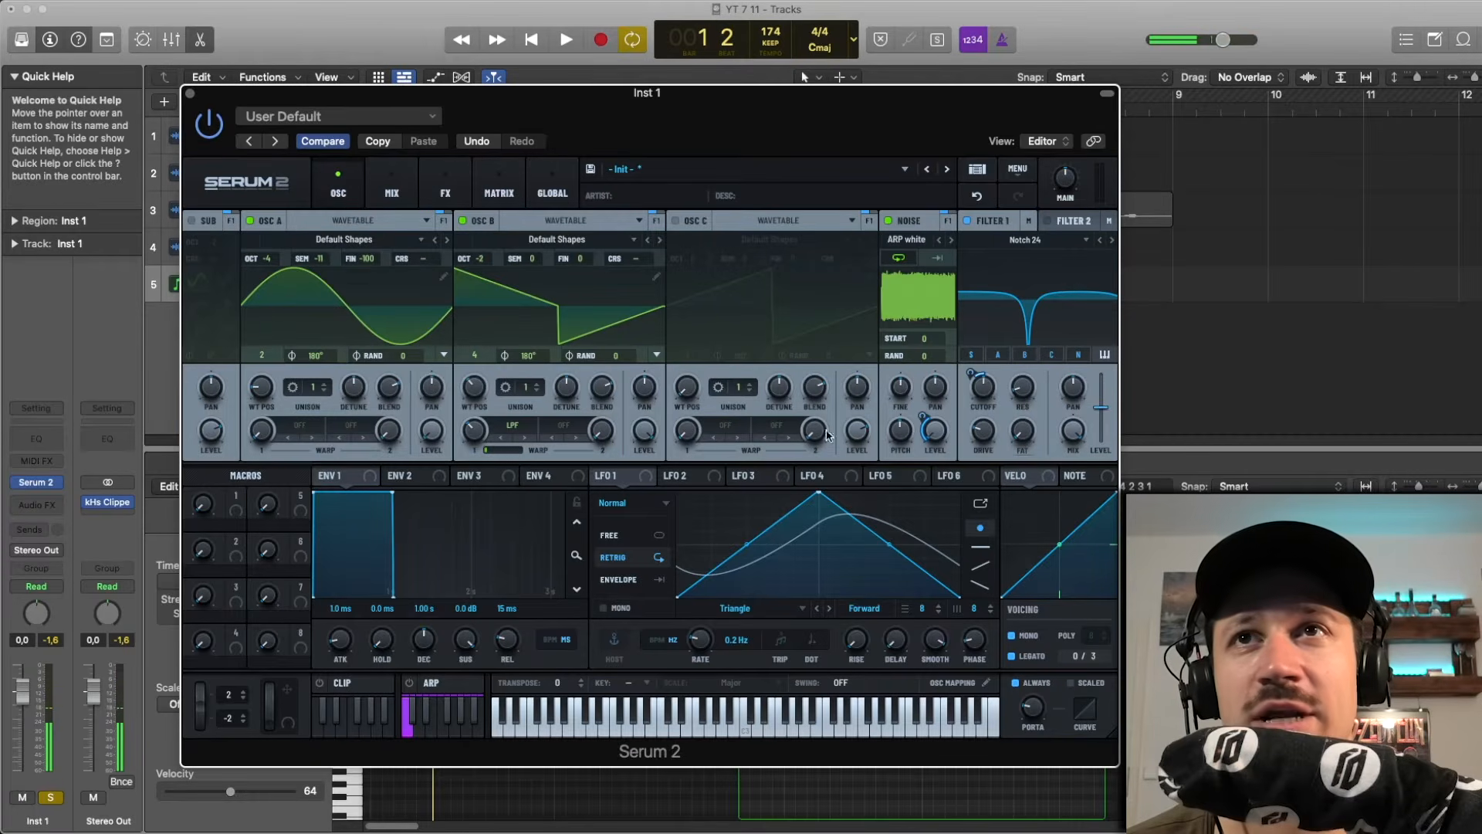
mouse_move(926, 417)
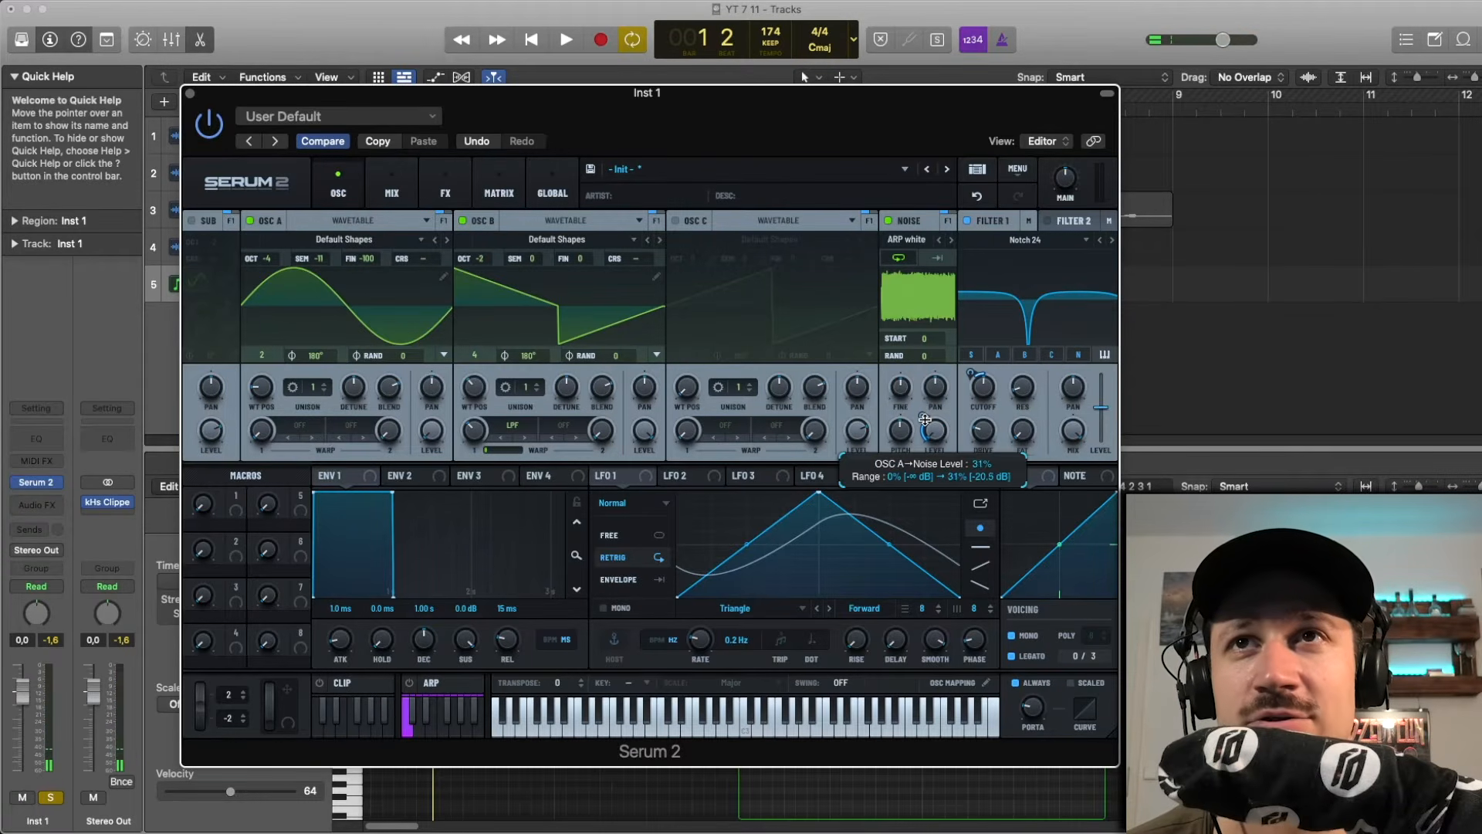
key("space")
left_click_drag(925, 419, 924, 426)
key("space")
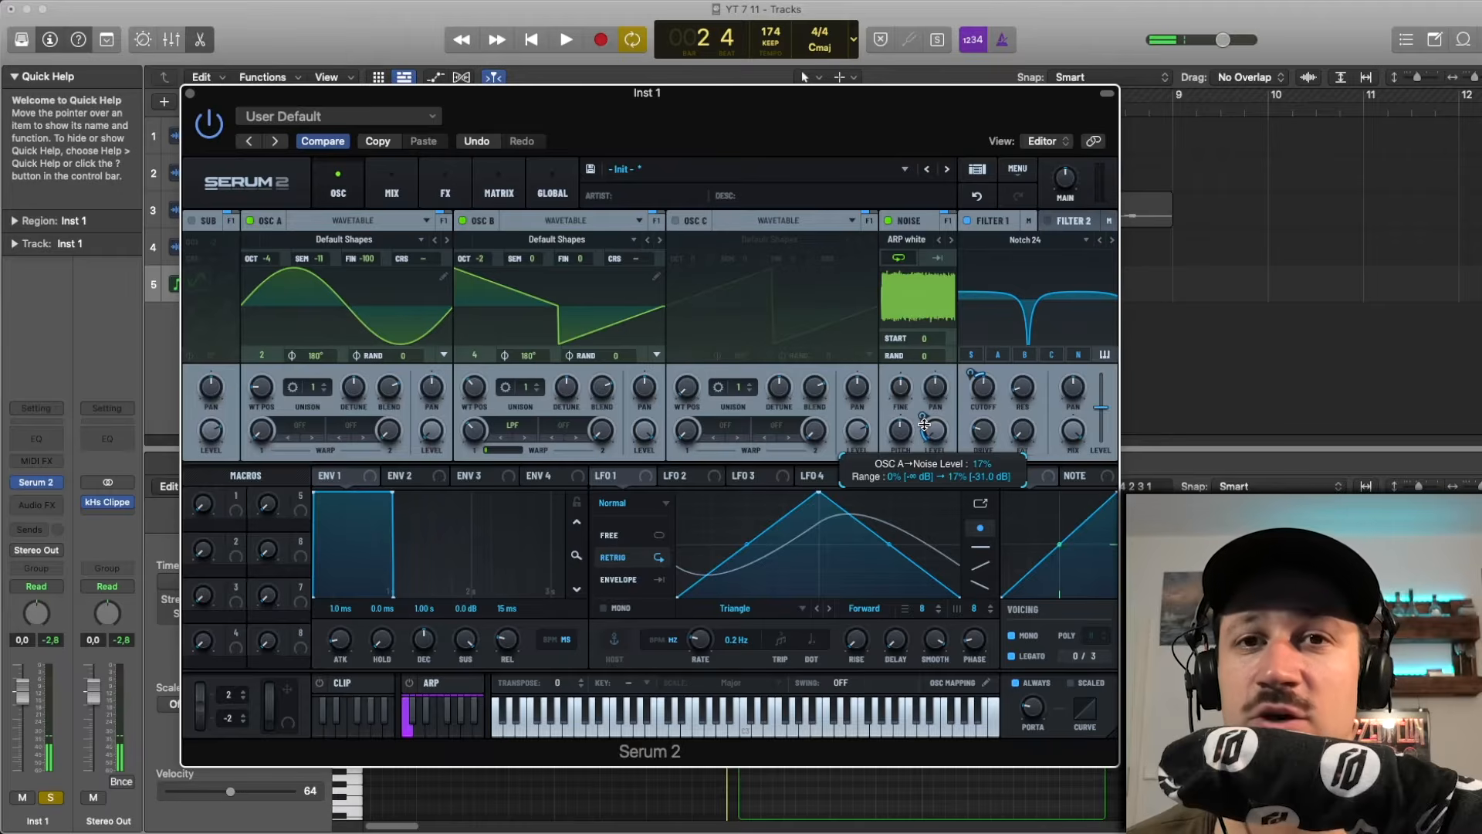
- Raise oscillator A's modulation of the noise level to 18% while auditioning the loop
key("space")
left_click_drag(925, 424, 924, 419)
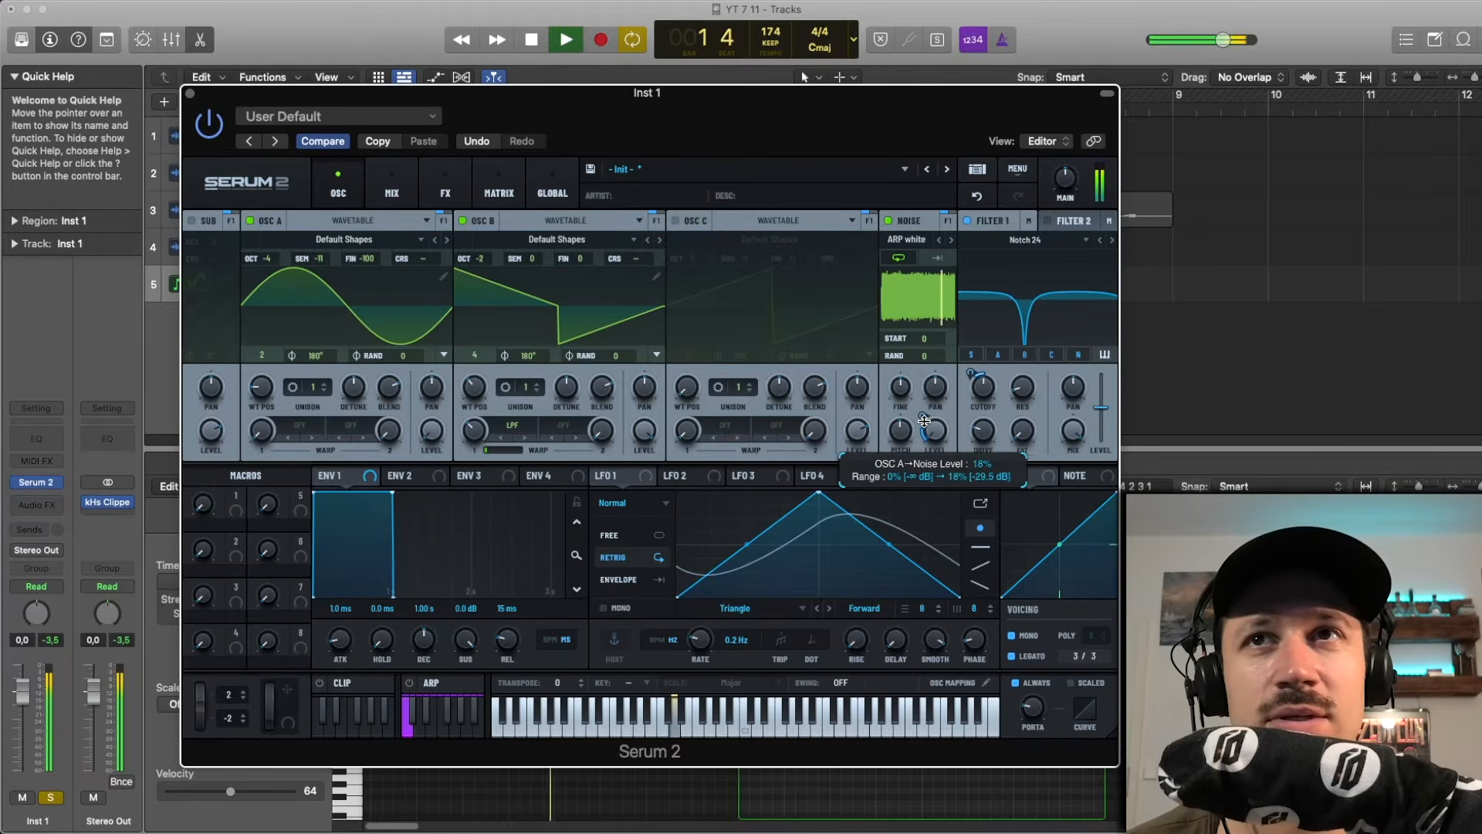
key("space")
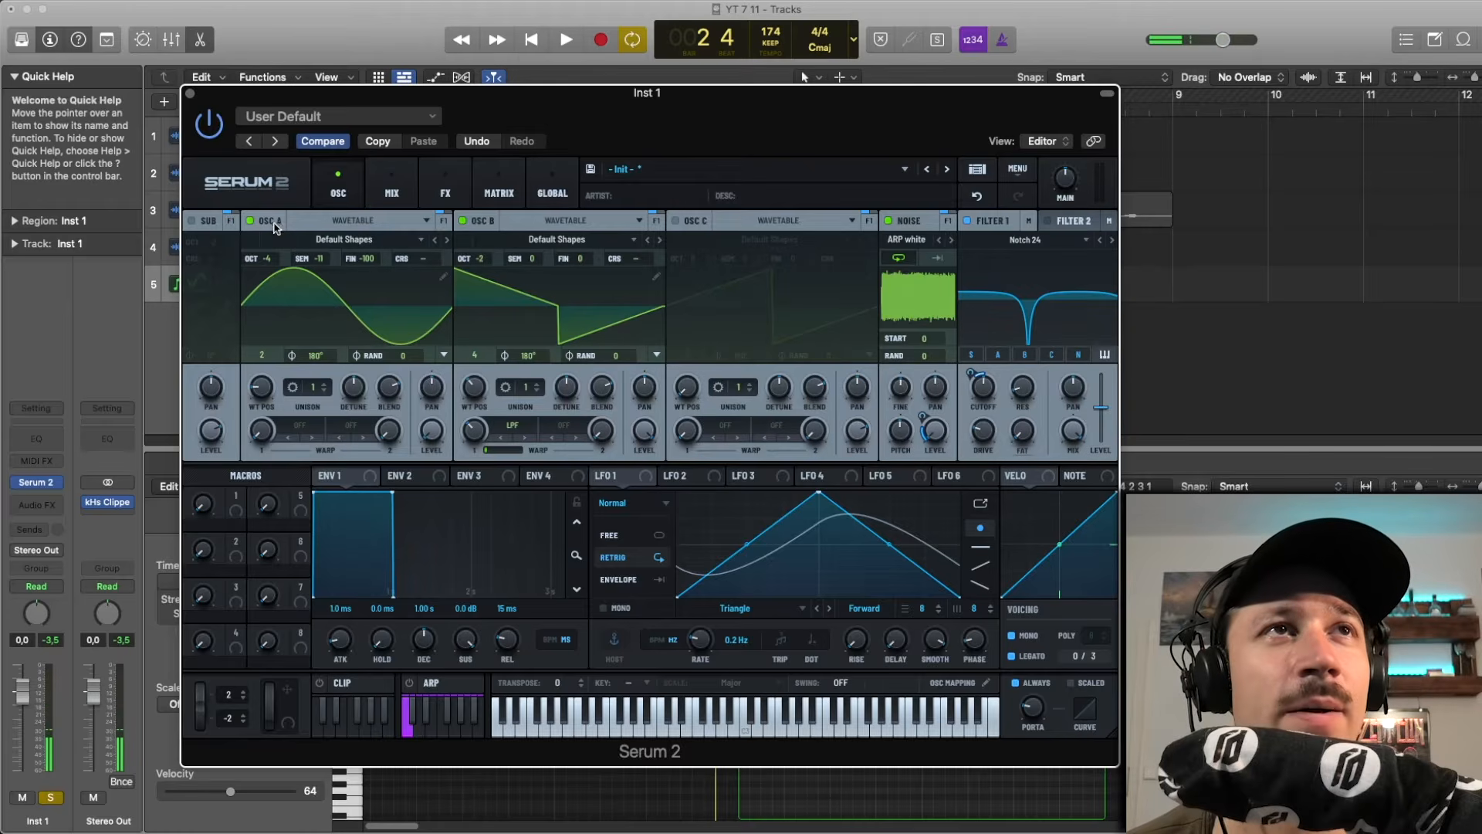
- Assign oscillator A to modulate the distortion mix by 100% and audition it against the loop
left_click(392, 184)
left_click(354, 179)
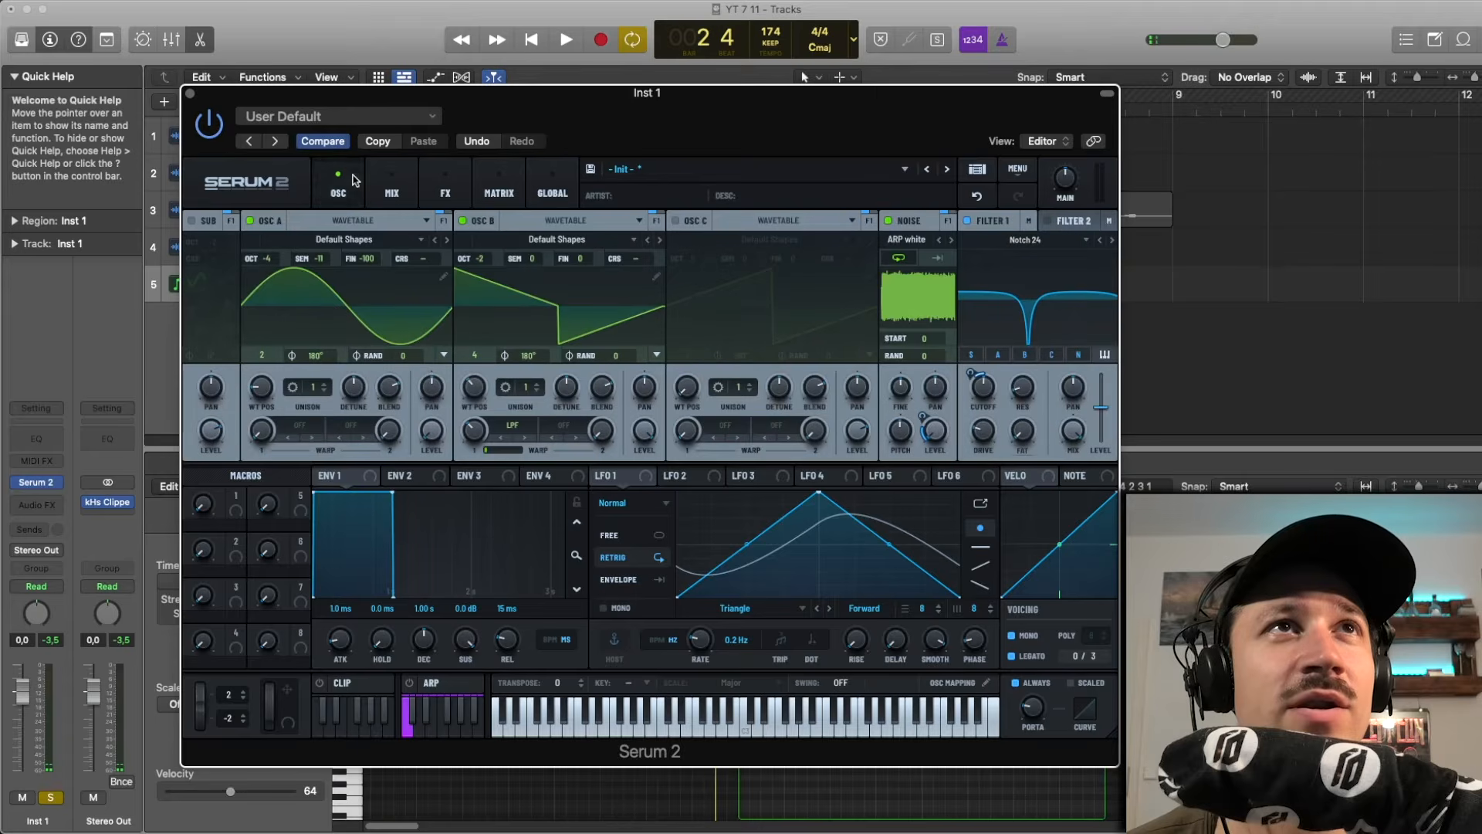
left_click_drag(263, 226, 1047, 300)
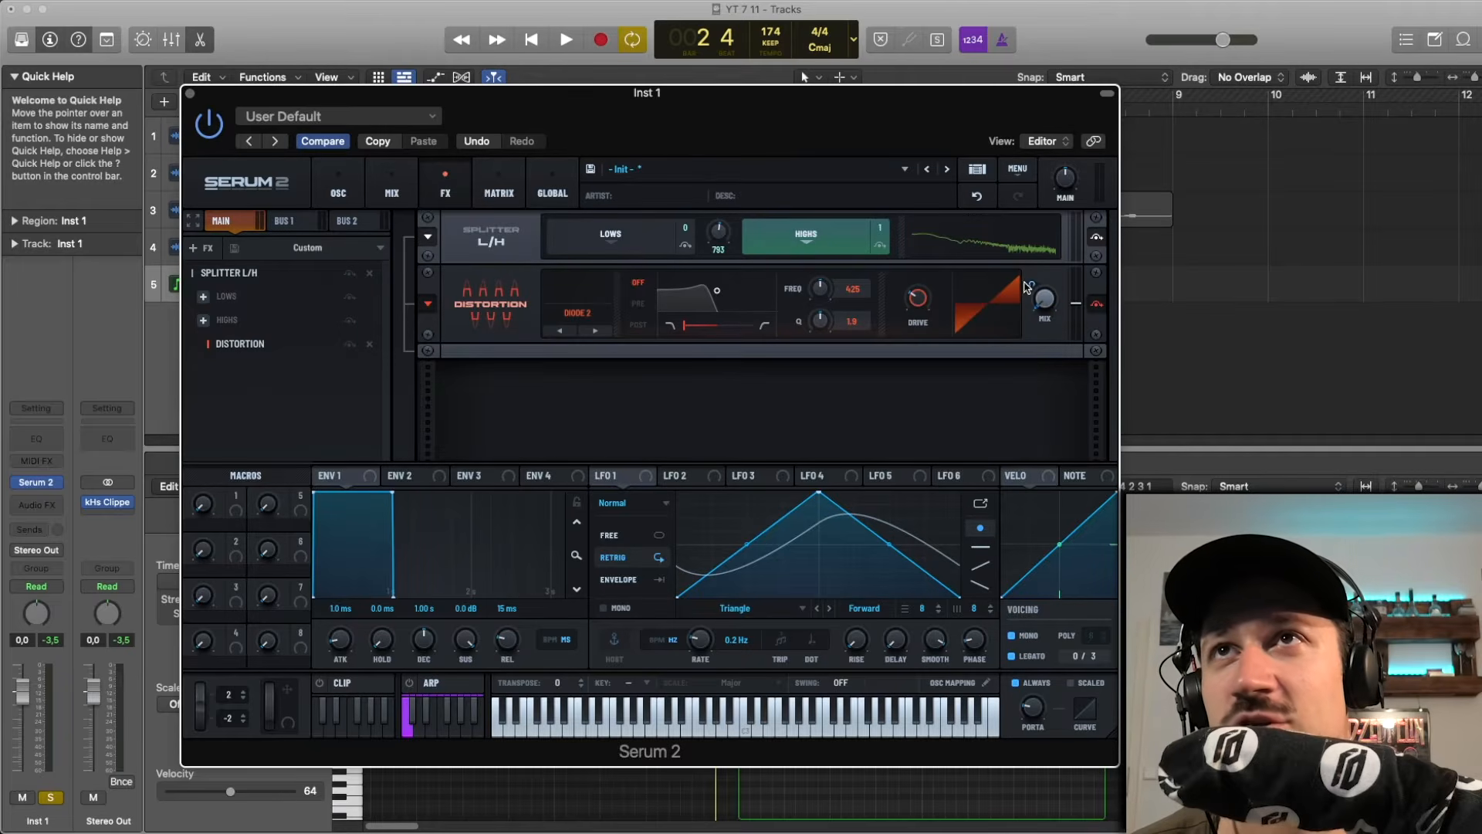
key("space")
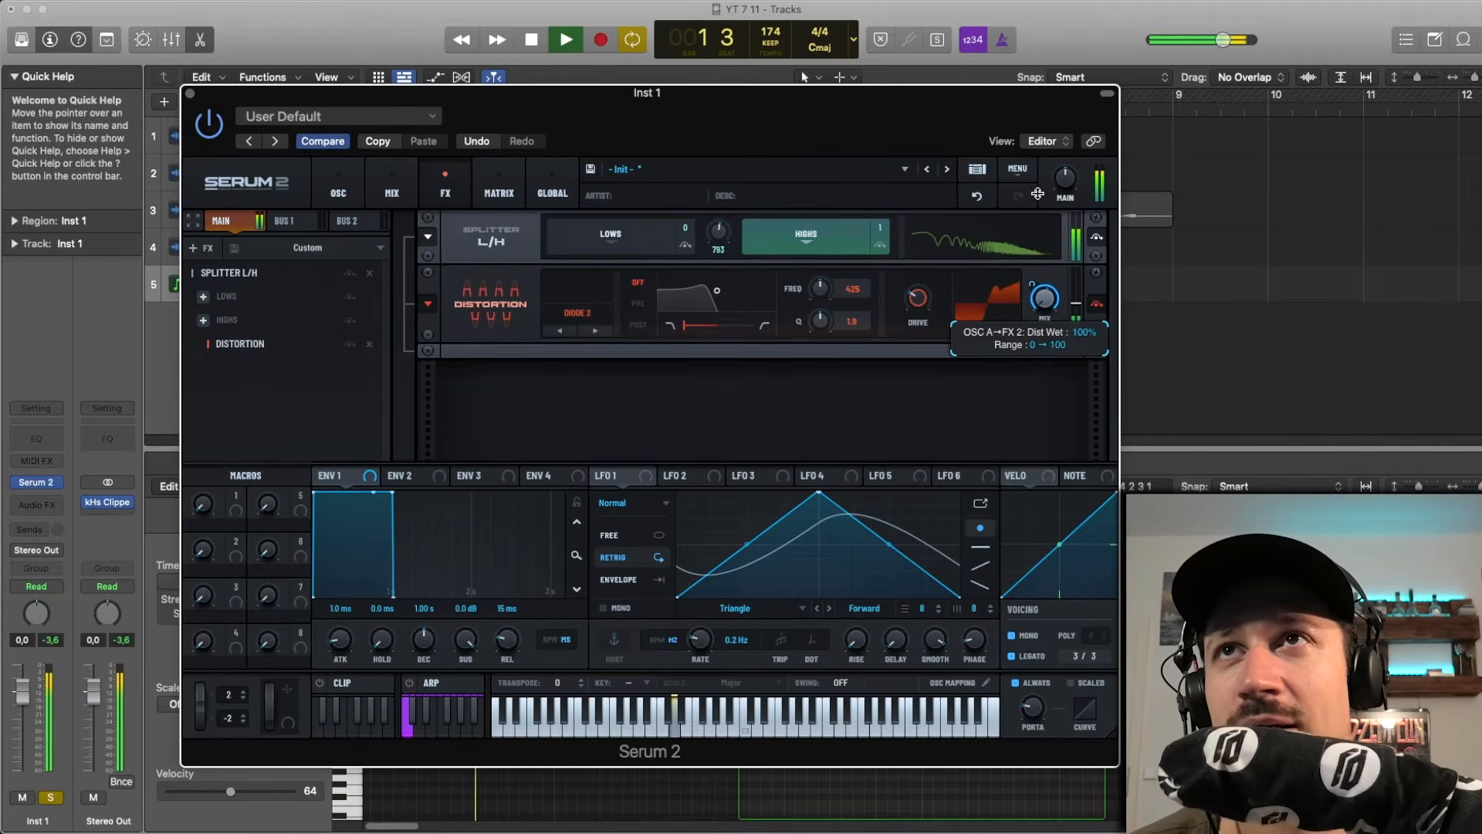
left_click_drag(1038, 193, 1036, 200)
key("space")
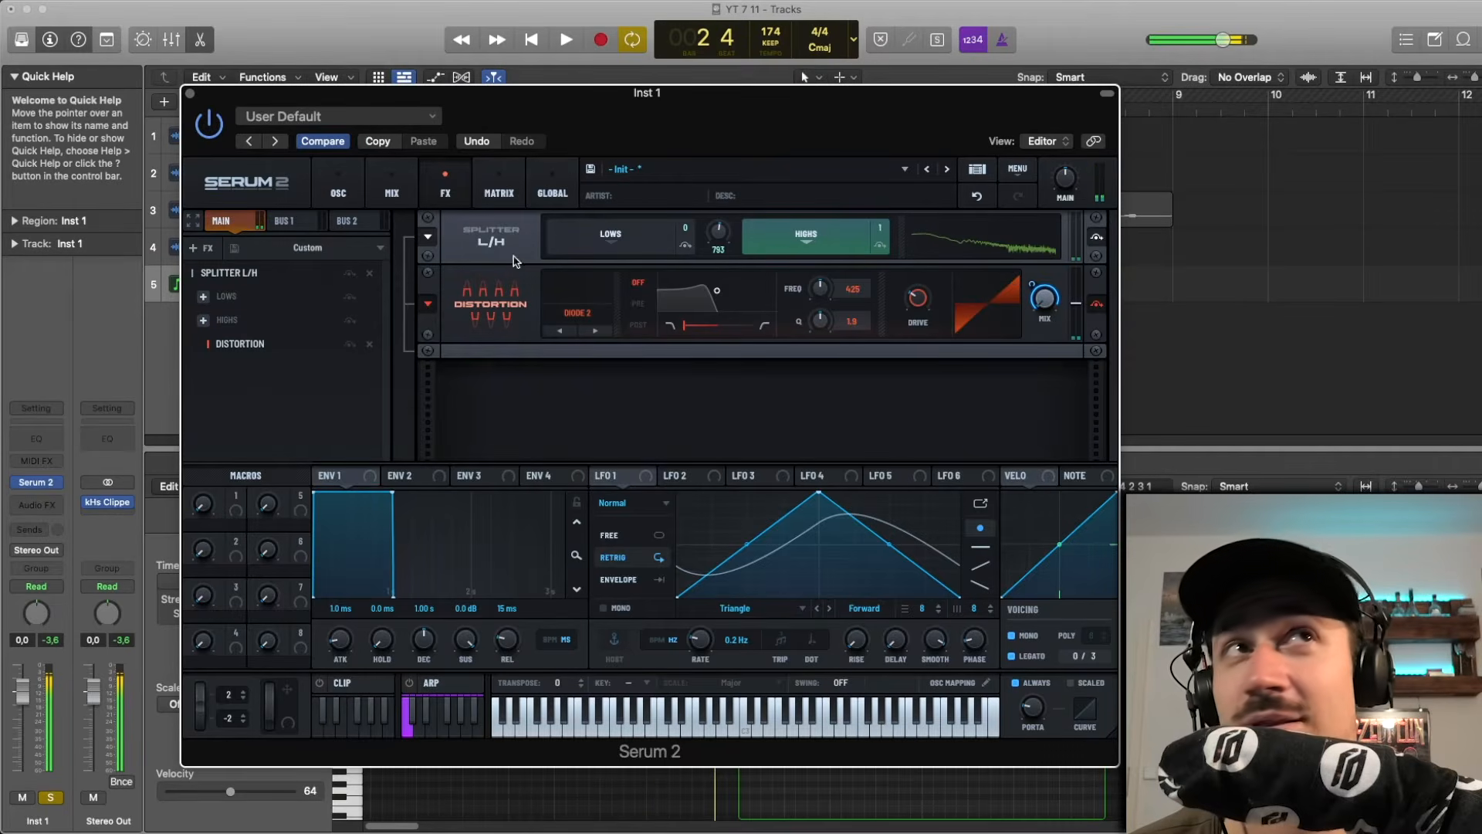
- Assign oscillator A to modulate the splitter's frequency, then set the split frequency to 2282 Hz while listening to the loop
left_click(338, 185)
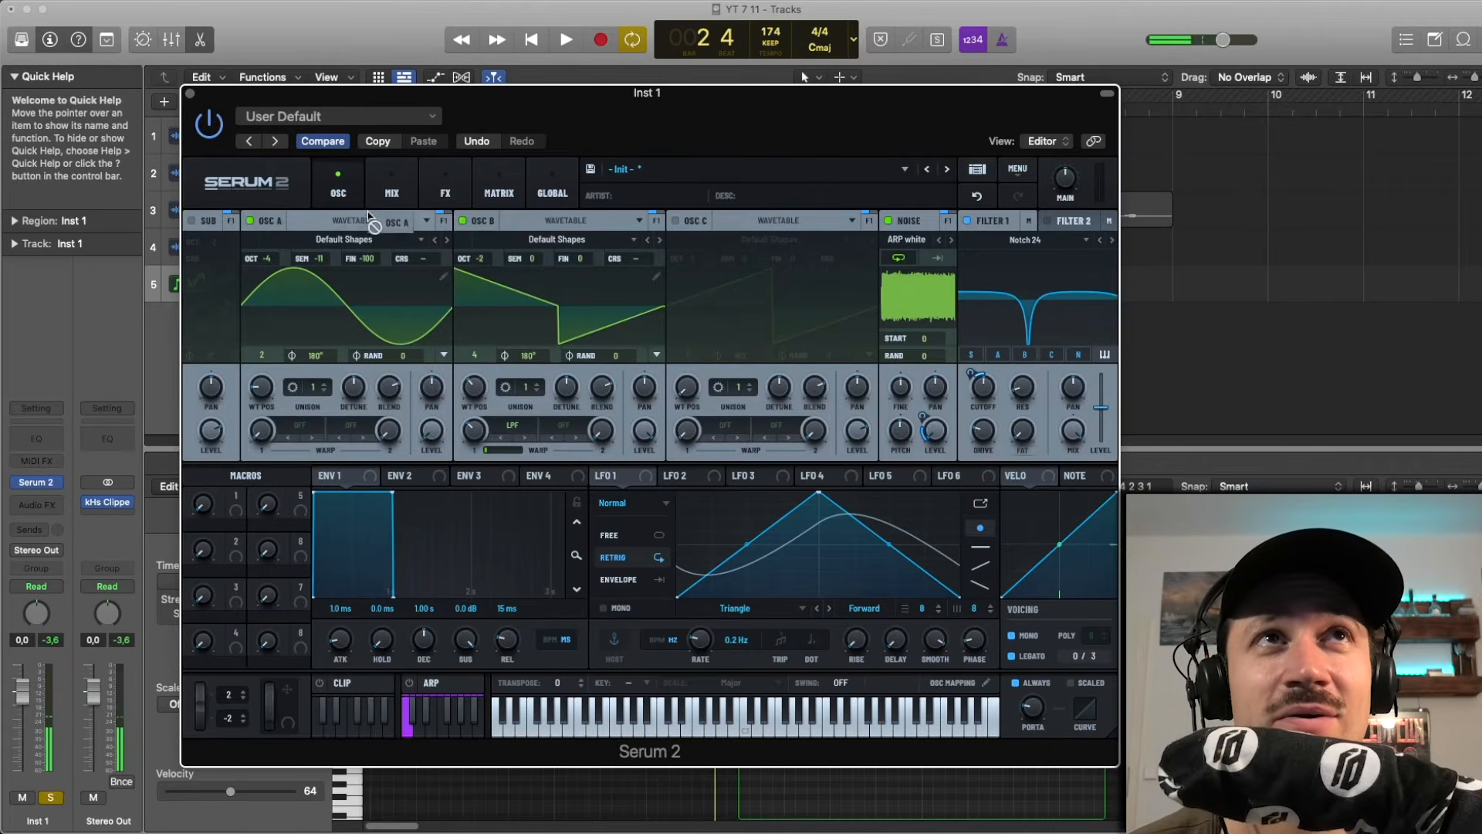
left_click_drag(369, 216, 709, 236)
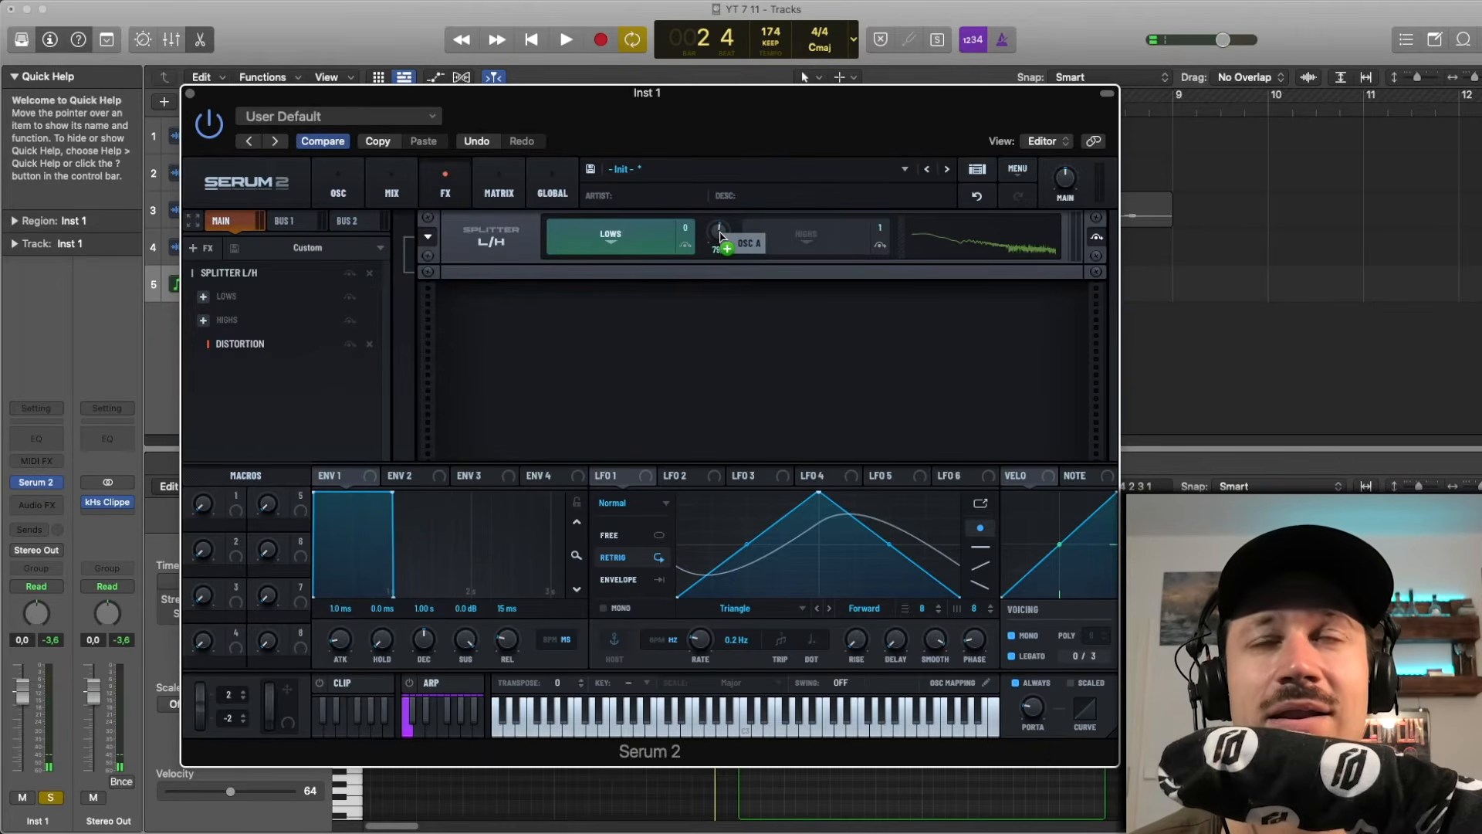
mouse_move(706, 223)
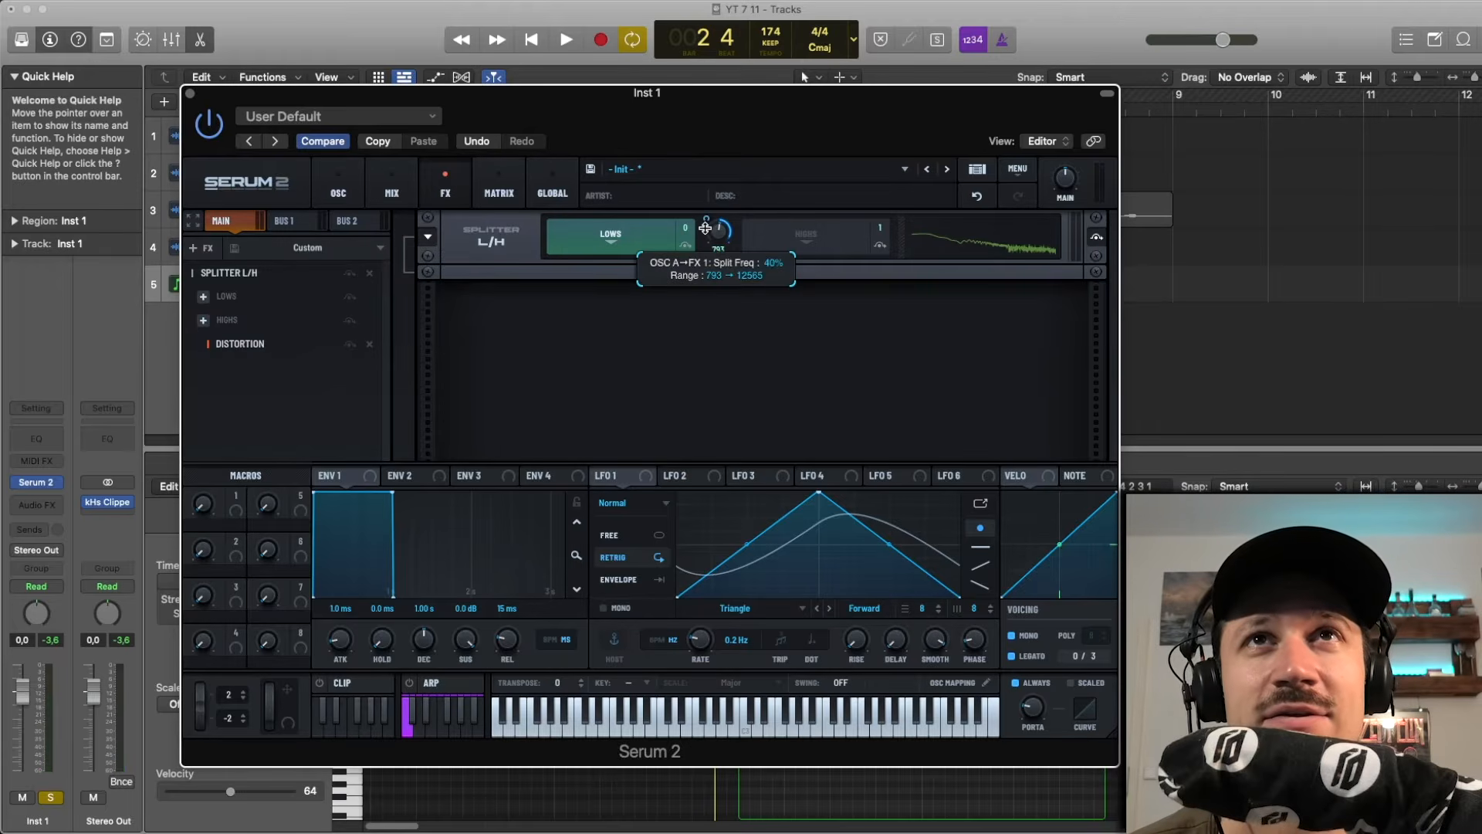
key("space")
left_click_drag(703, 236, 724, 211)
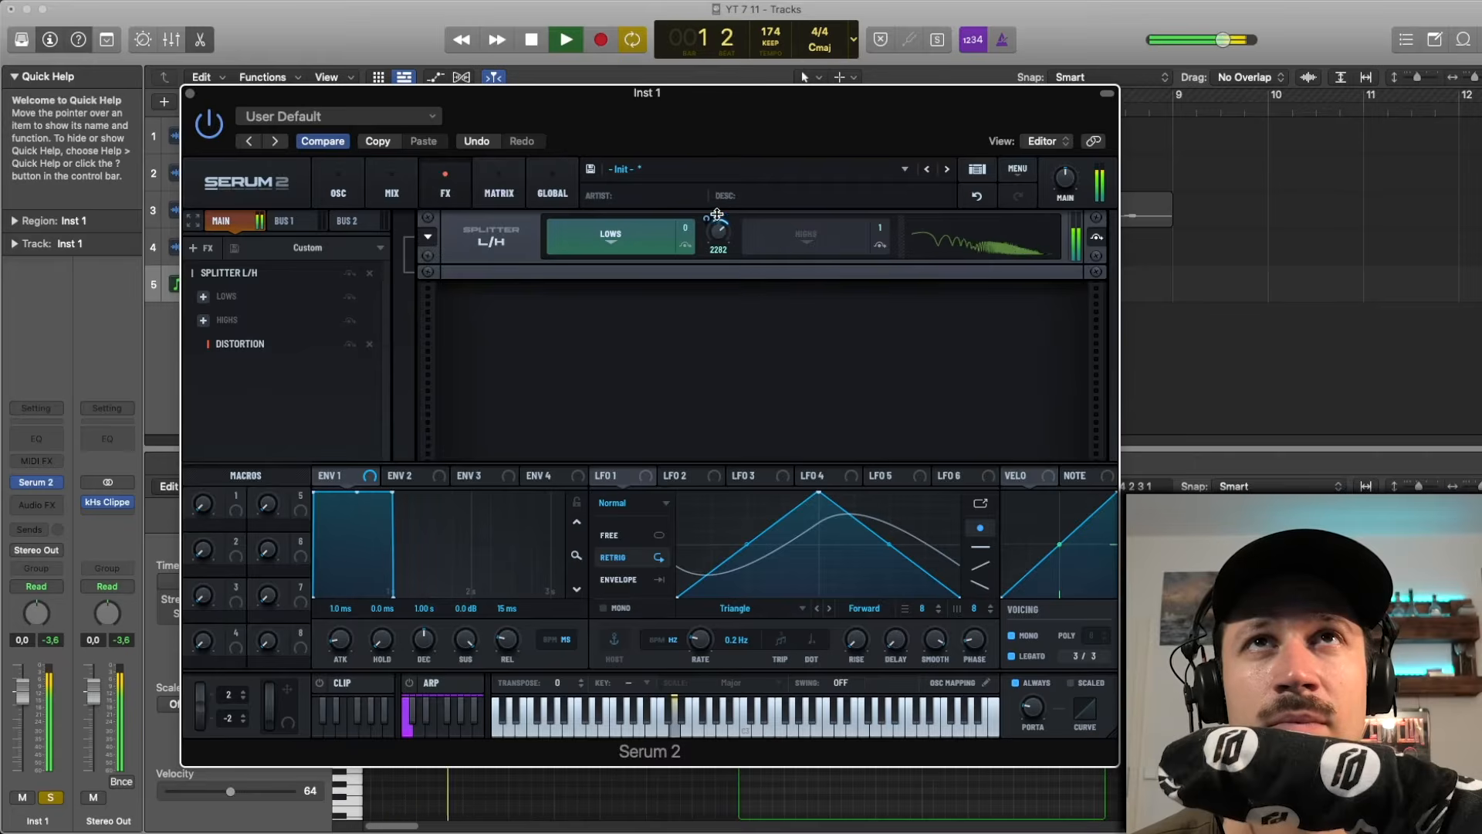
mouse_move(712, 217)
key("space")
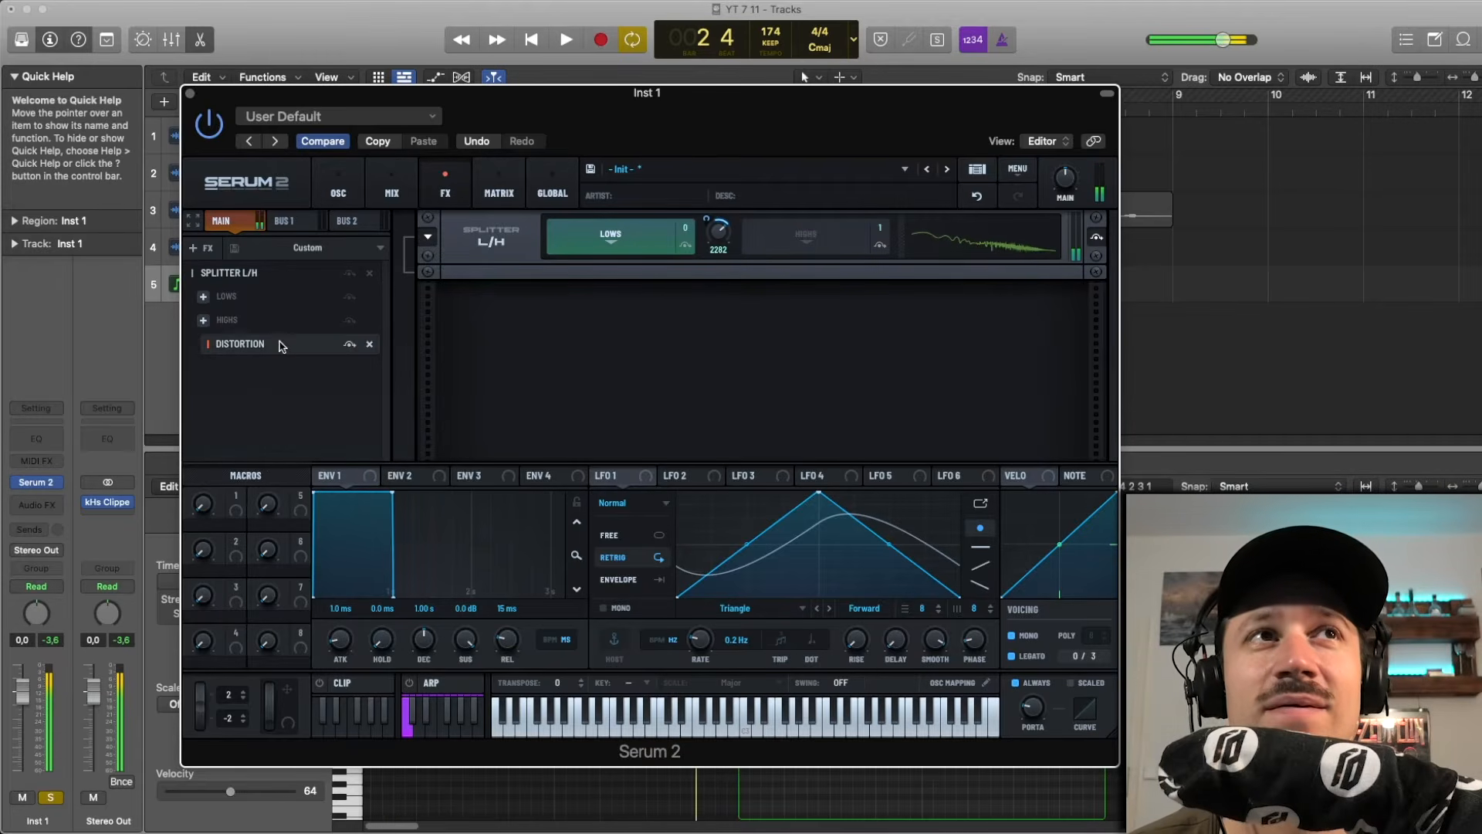
- Add a Chorus effect to the main effects chain after the splitter and audition it with the loop
left_click(205, 250)
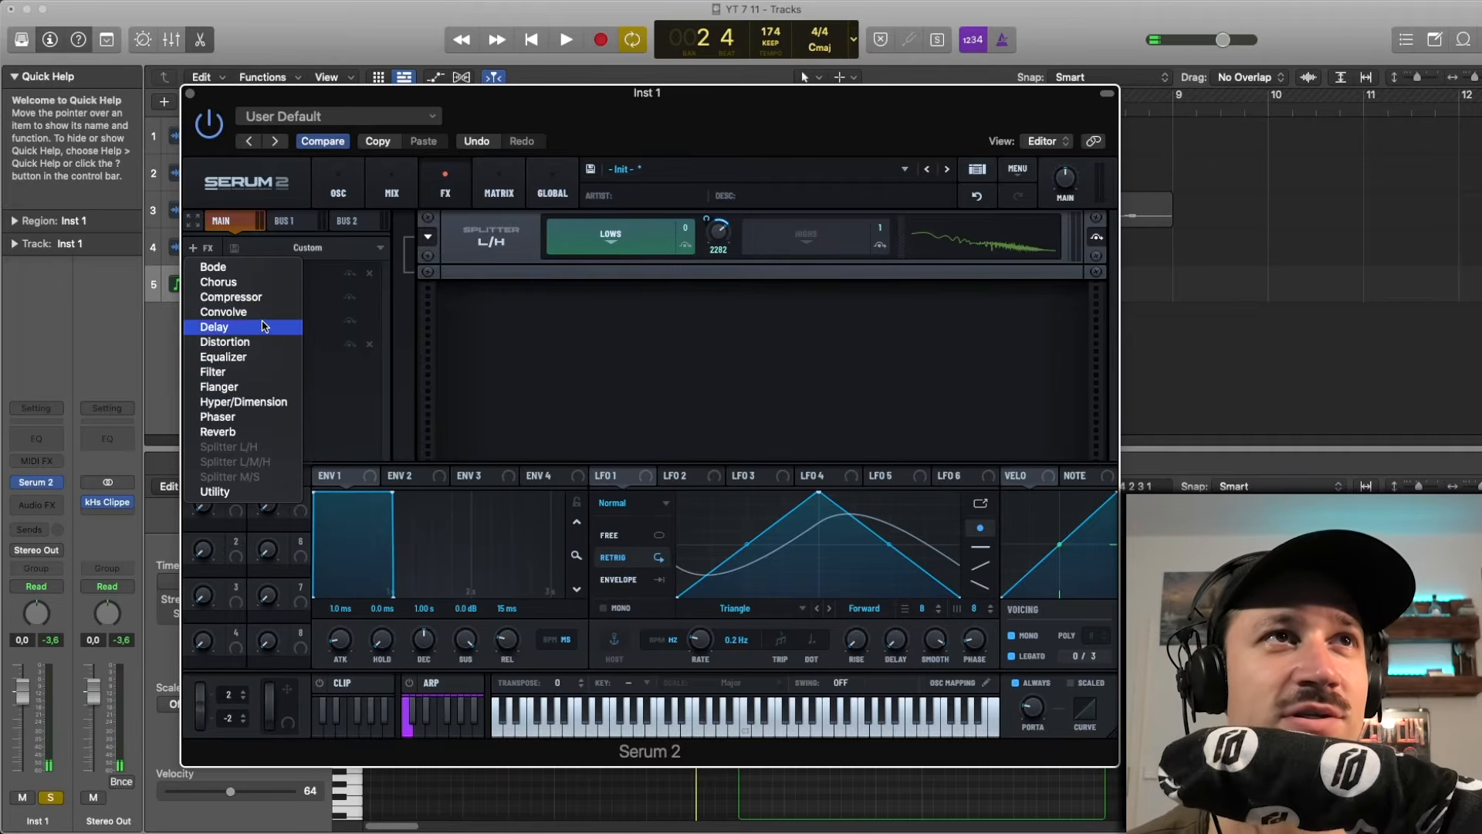
left_click(256, 284)
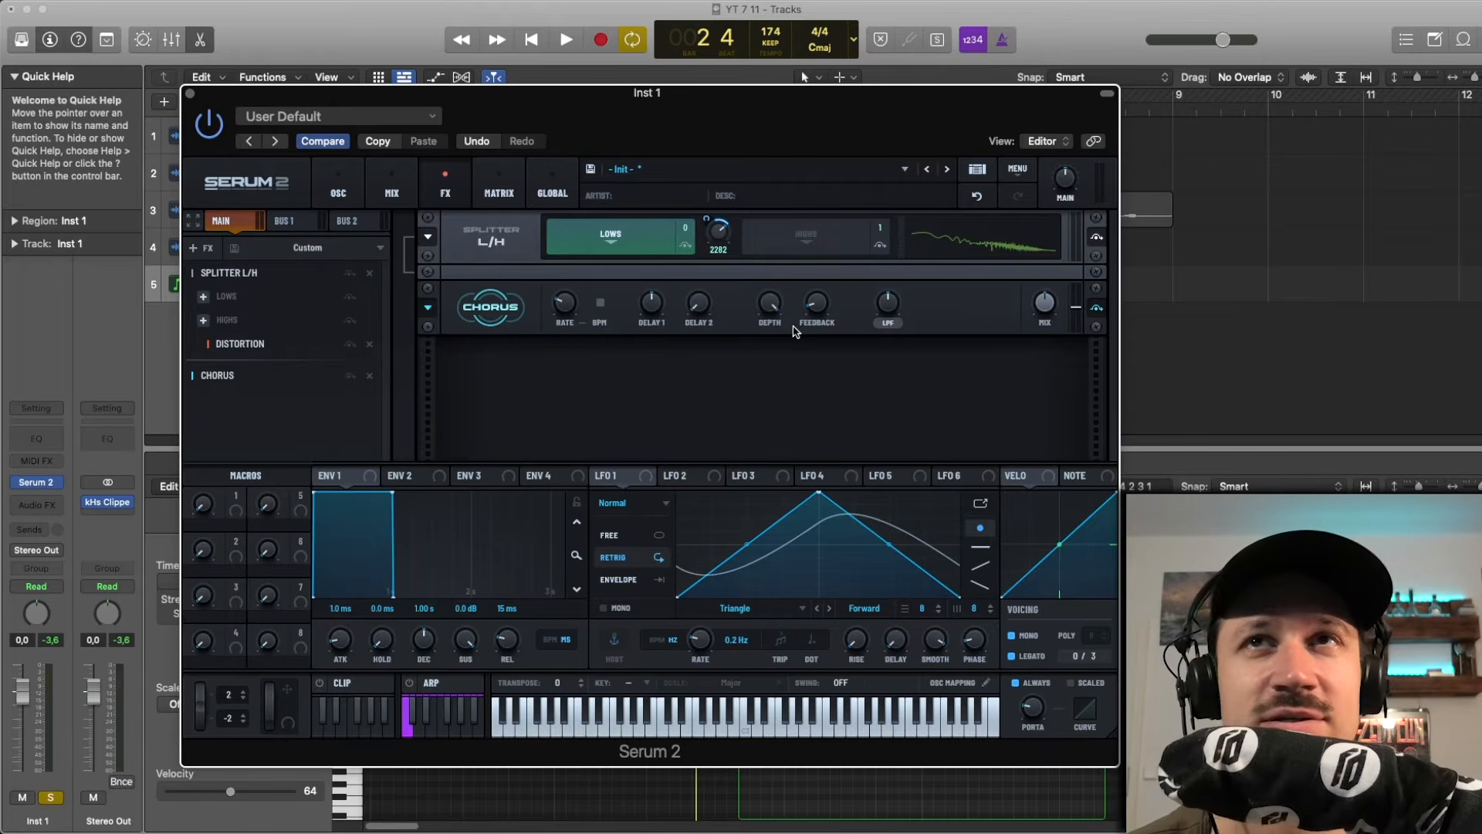
key("space")
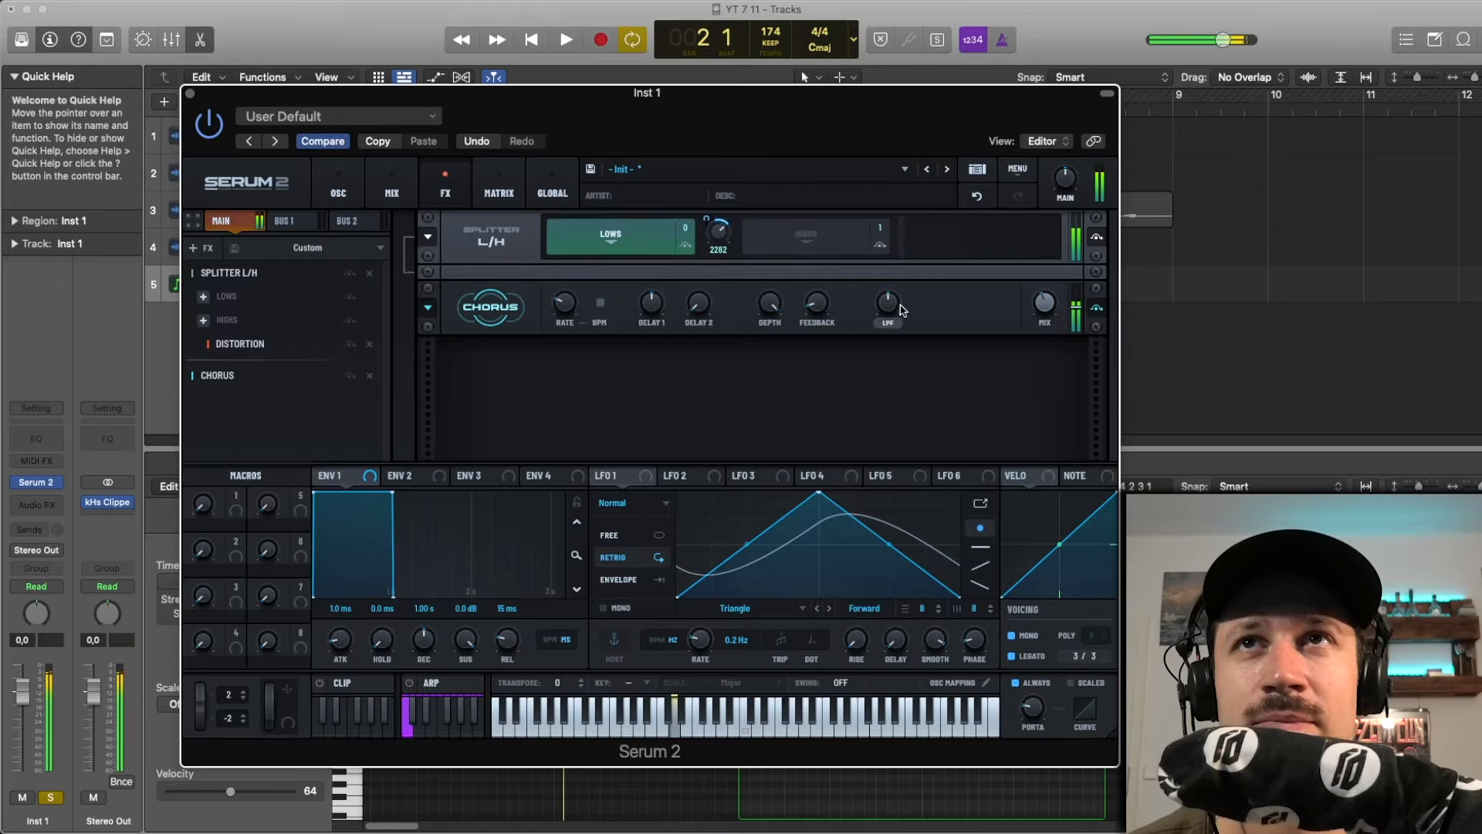
- Assign oscillator A to modulate the chorus low-pass filter and set the filter to 4775 Hz while the loop plays
left_click(338, 189)
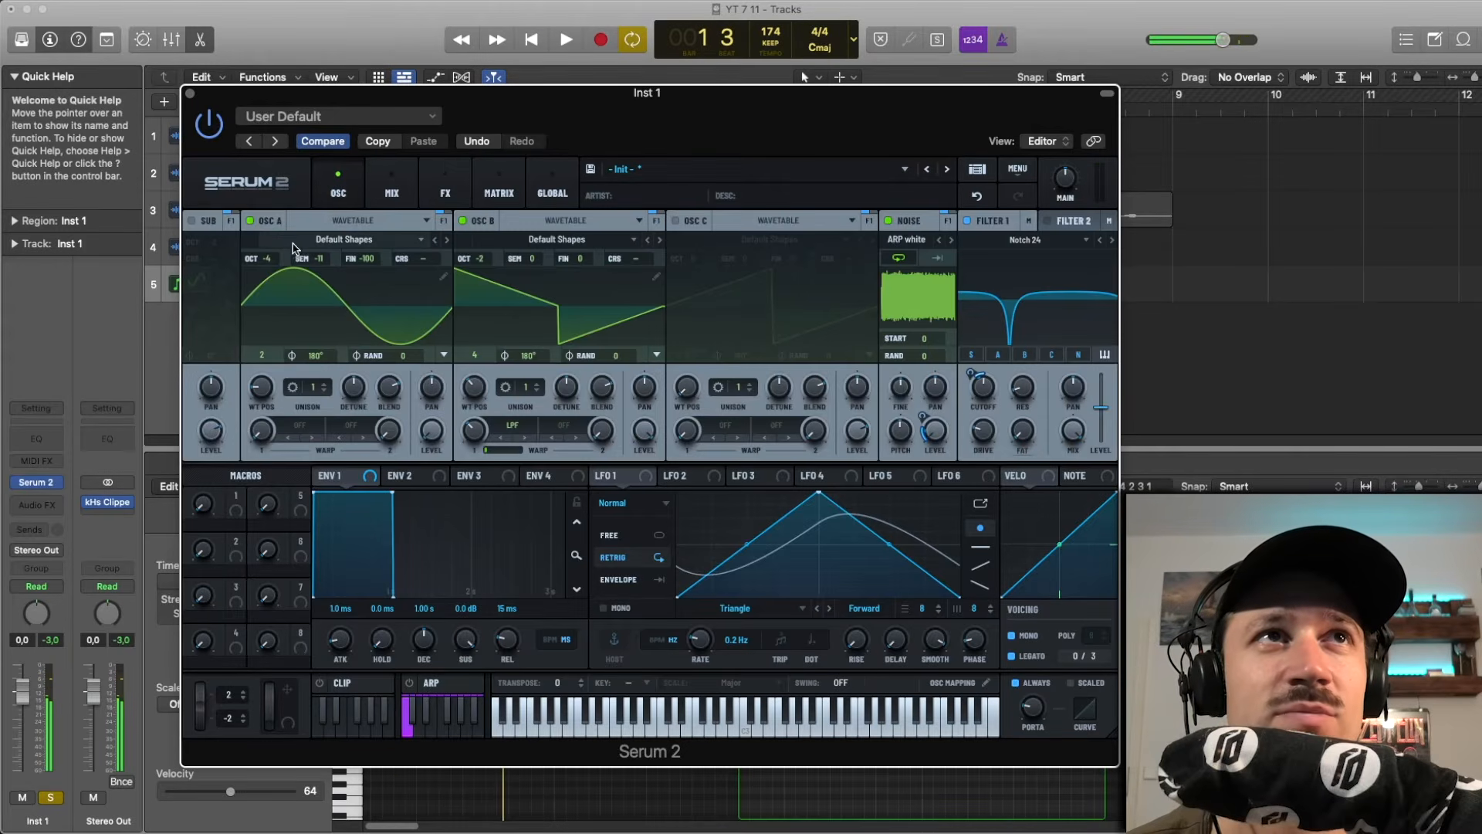
left_click_drag(269, 221, 889, 301)
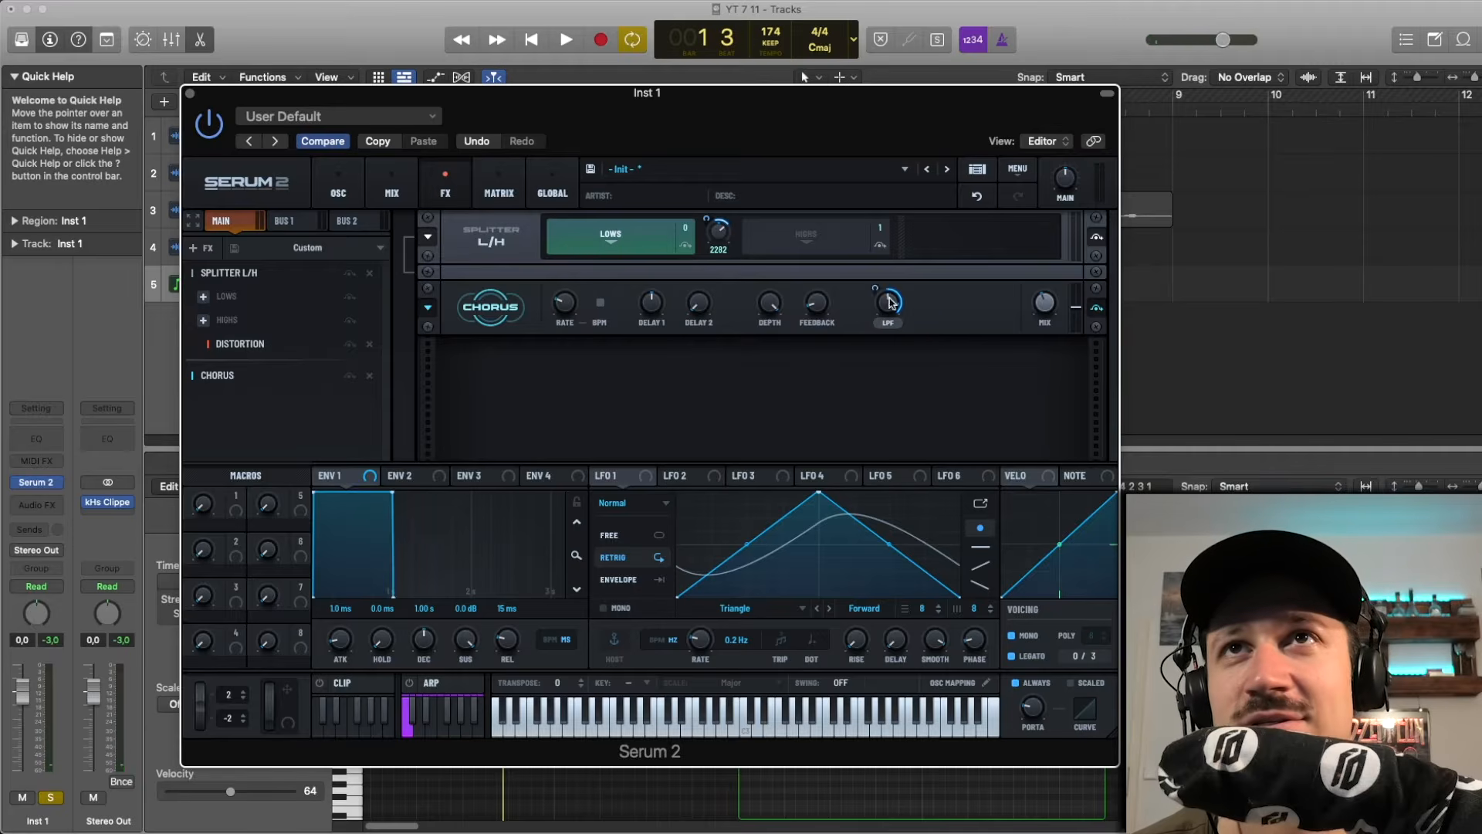
mouse_move(883, 291)
key("space")
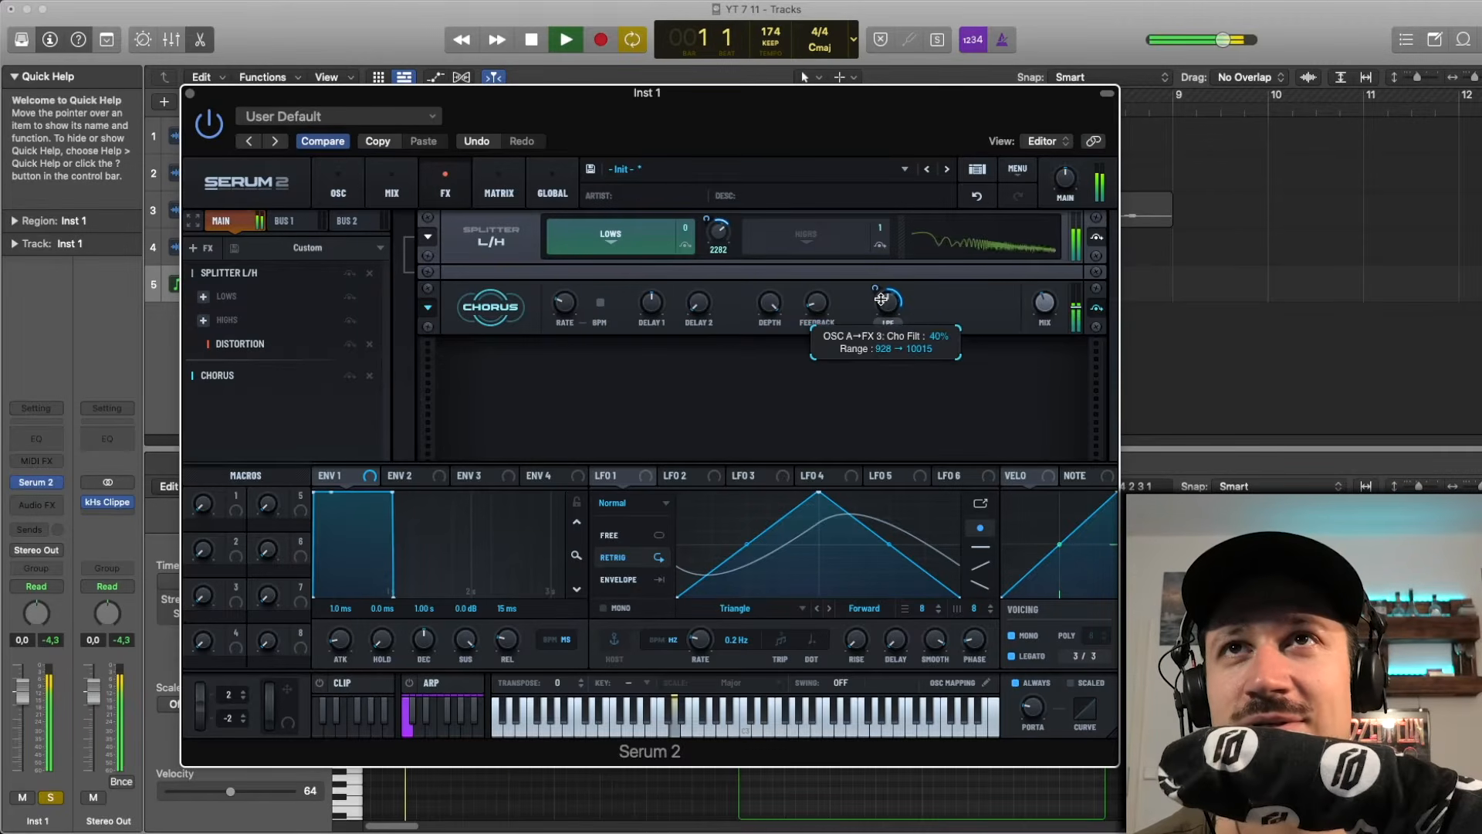
left_click_drag(881, 299, 890, 253)
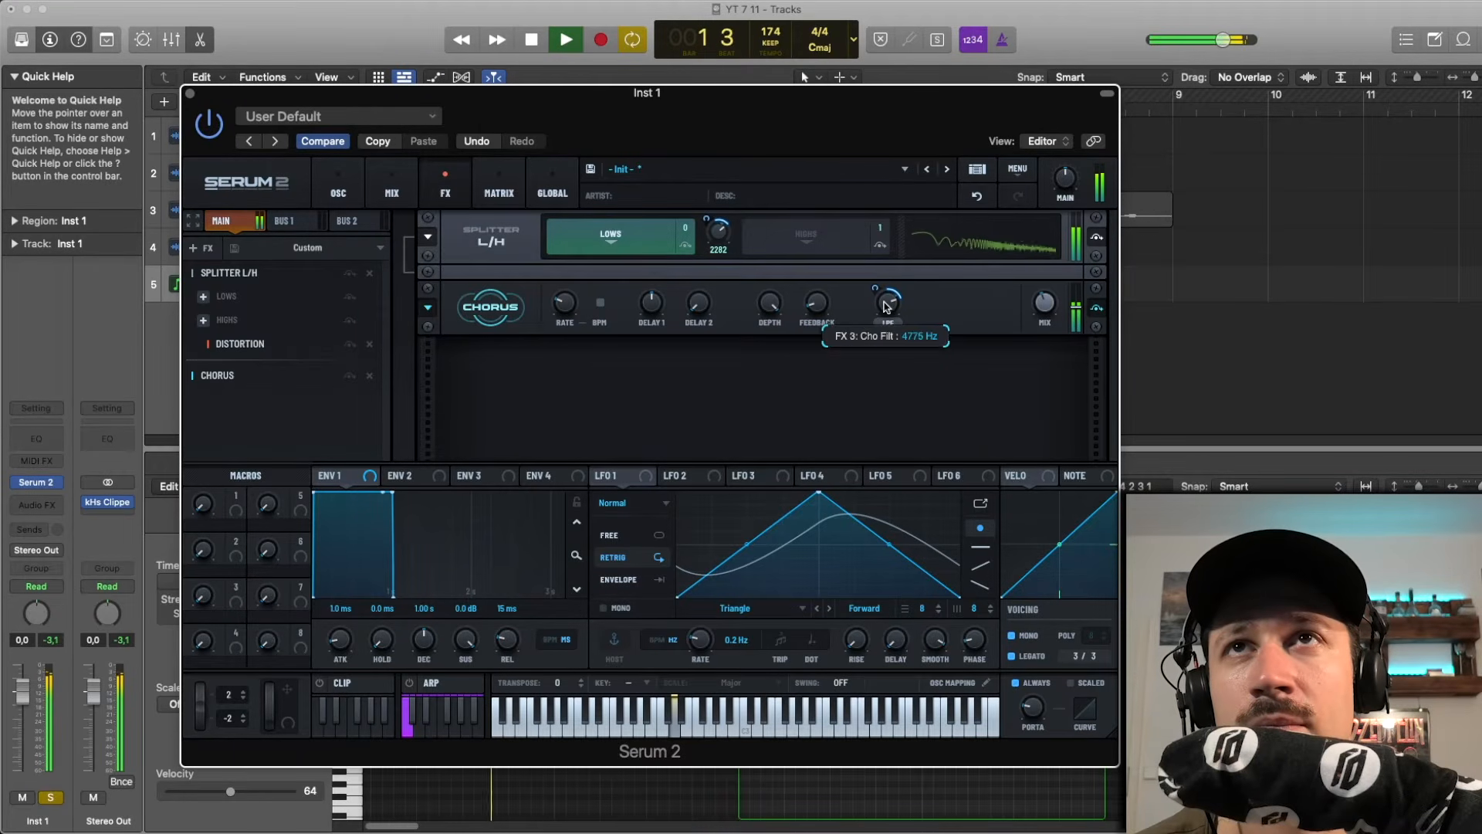
- Assign oscillator A to modulate the chorus mix and adjust the mix modulation by ear against the loop
left_click(337, 193)
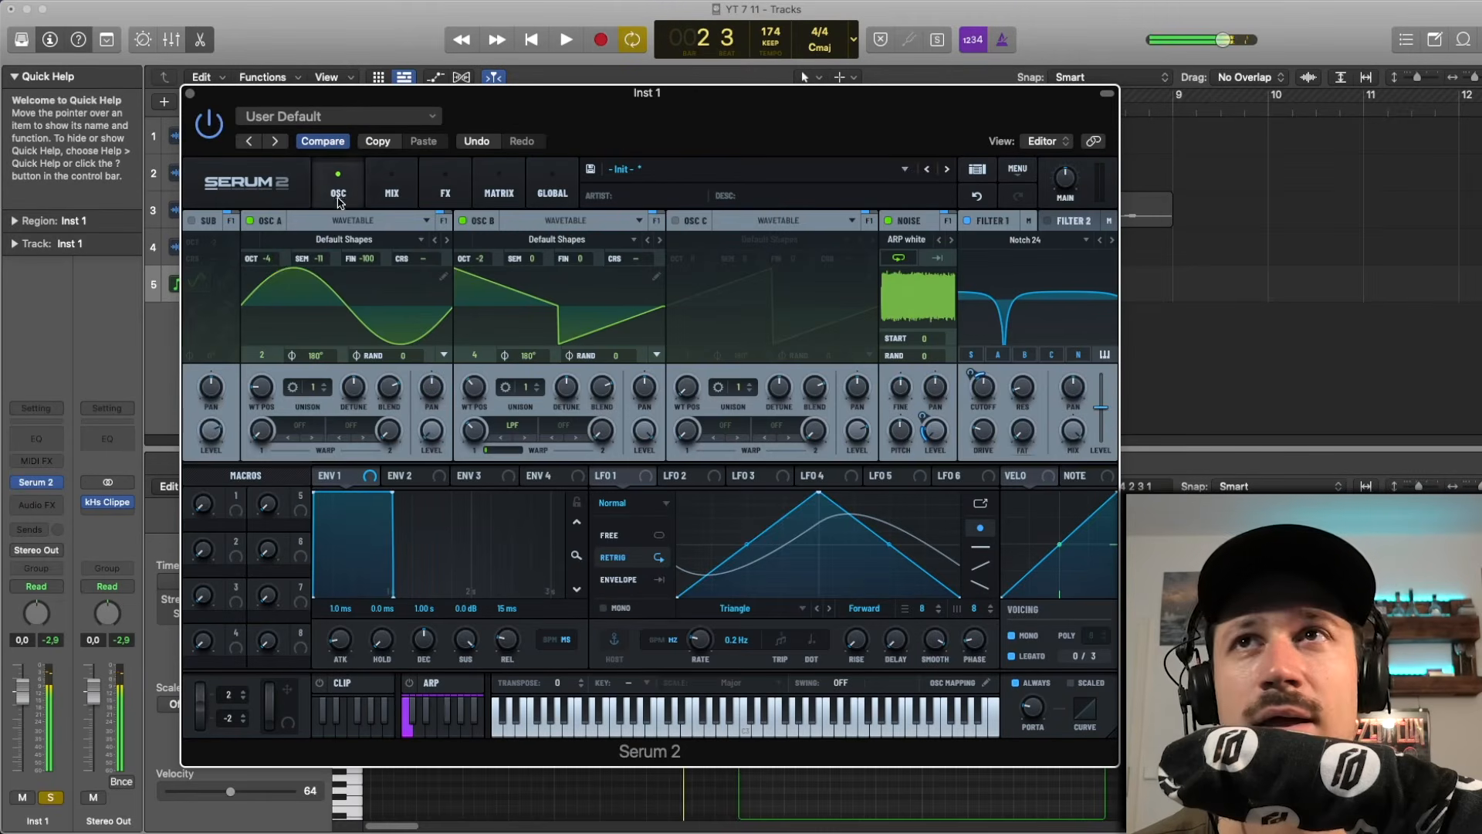
left_click_drag(267, 224, 974, 347)
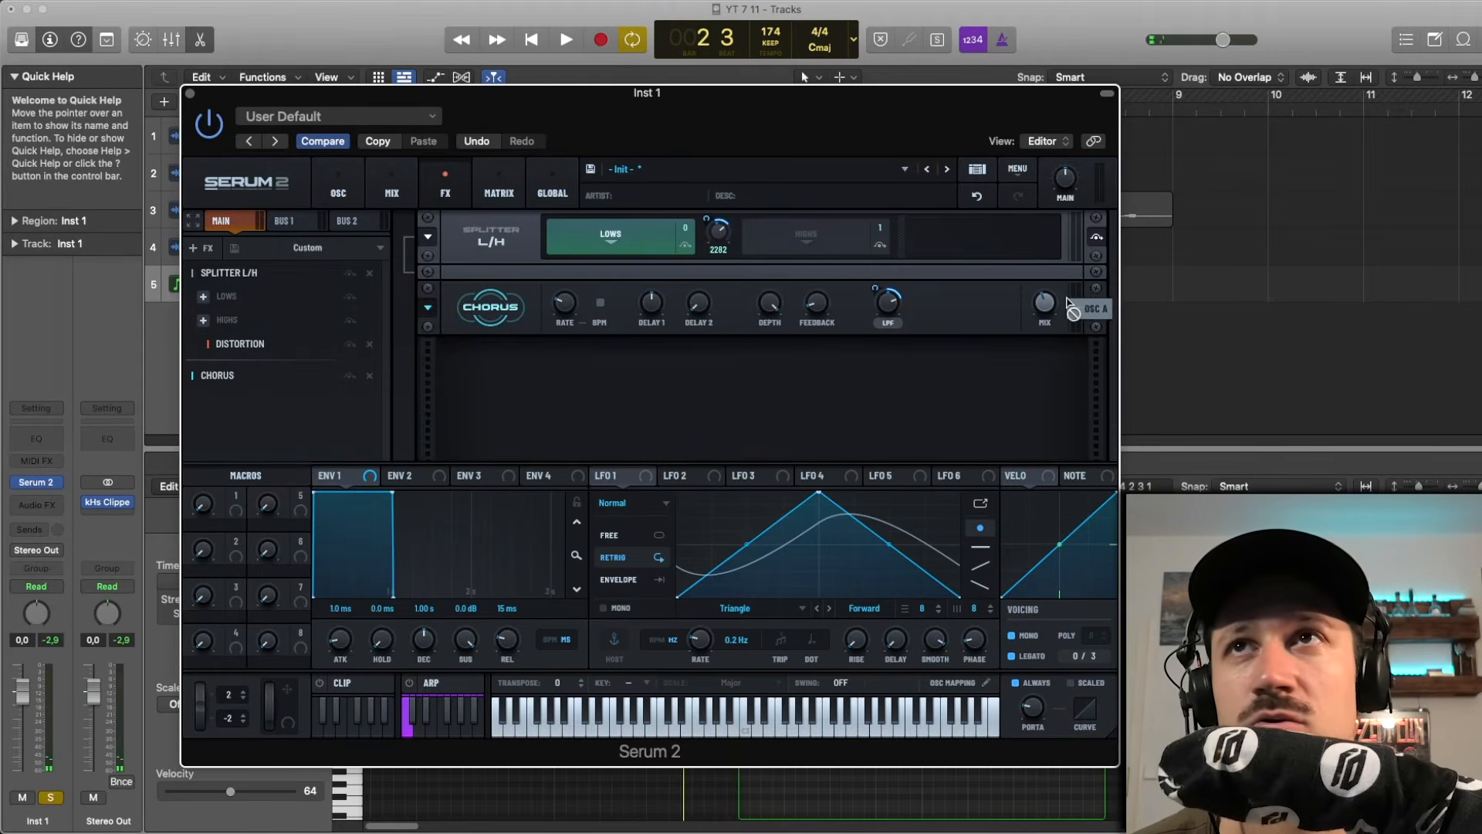
key("space")
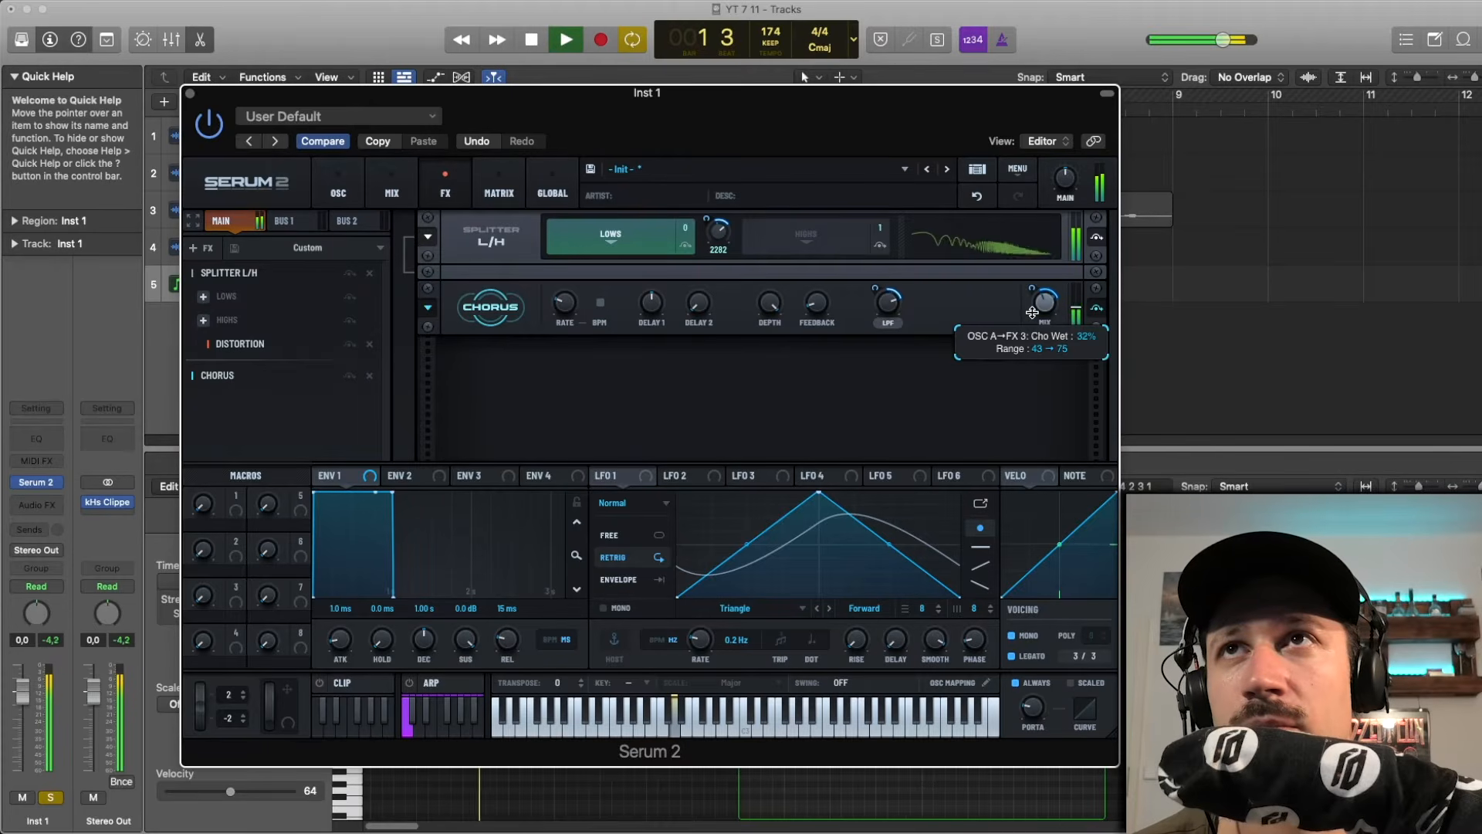
mouse_move(1032, 312)
left_mouse_down()
mouse_move(1028, 355)
mouse_move(1039, 255)
mouse_move(1044, 328)
left_mouse_up()
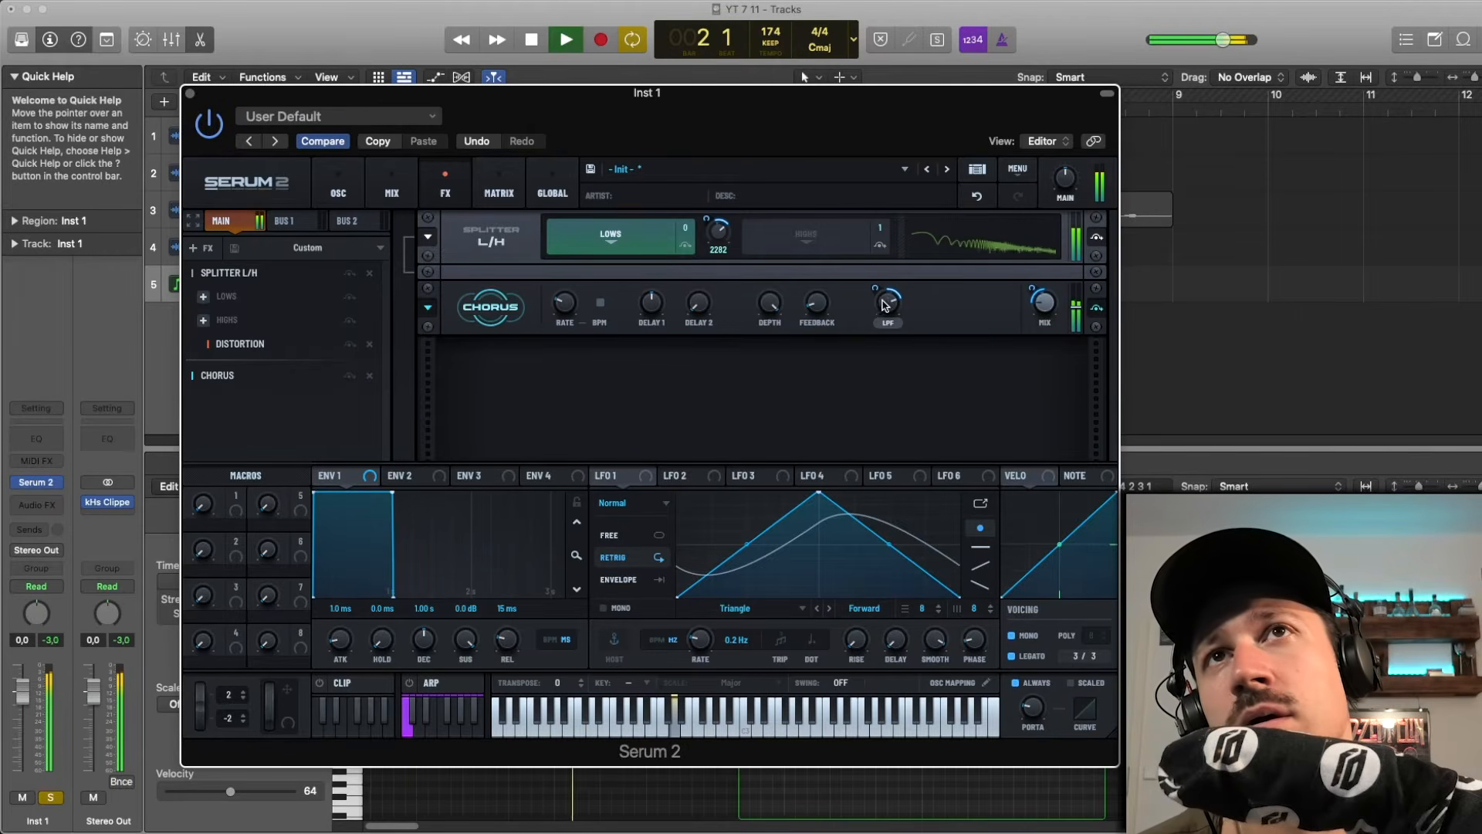
key("space")
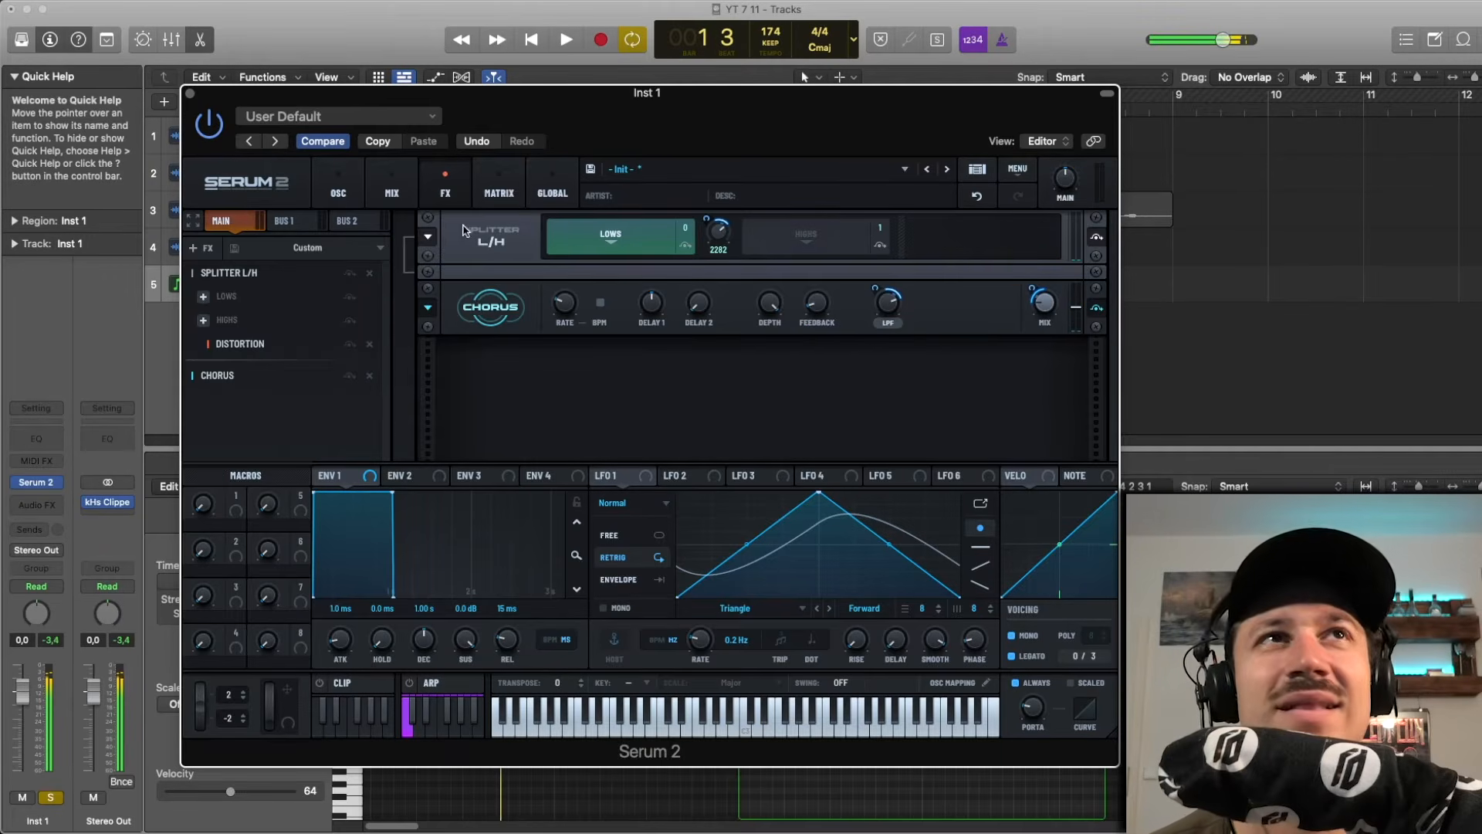
- Assign oscillator A to modulate the noise fine pitch and set its noise level modulation to 17% while listening
left_click(391, 193)
left_click(340, 194)
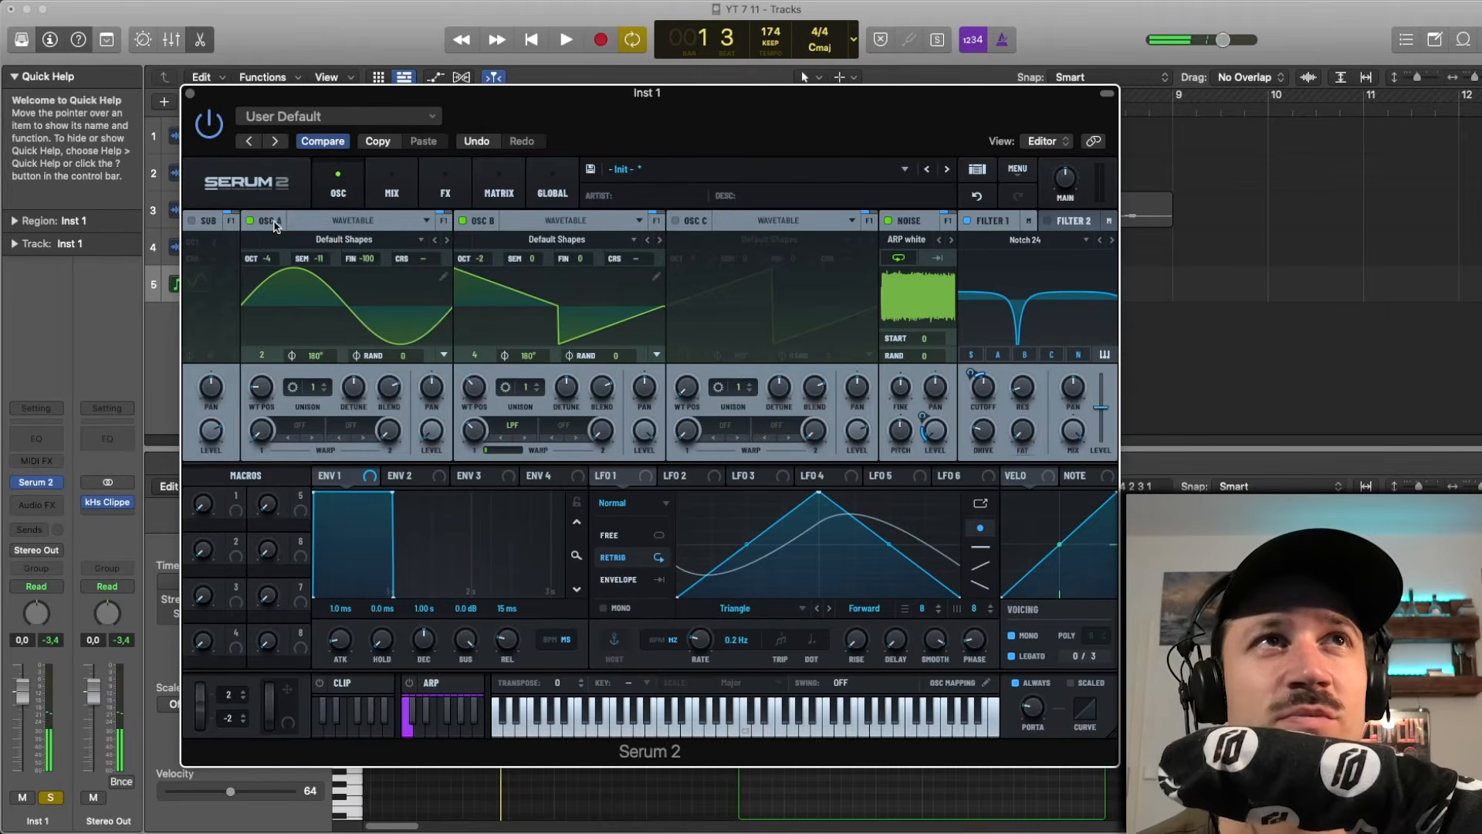
left_click_drag(753, 334, 893, 401)
key("space")
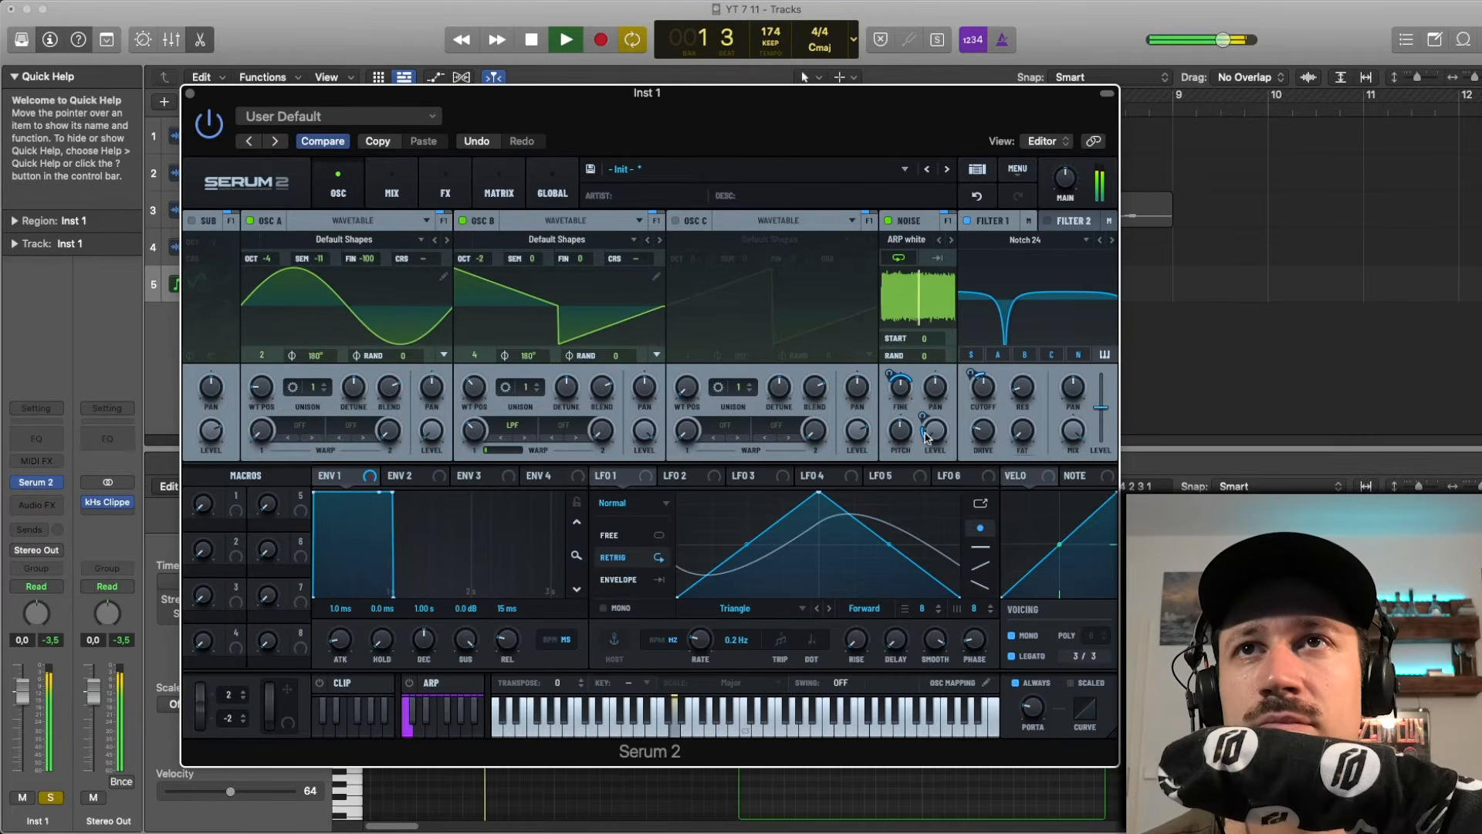
mouse_move(921, 413)
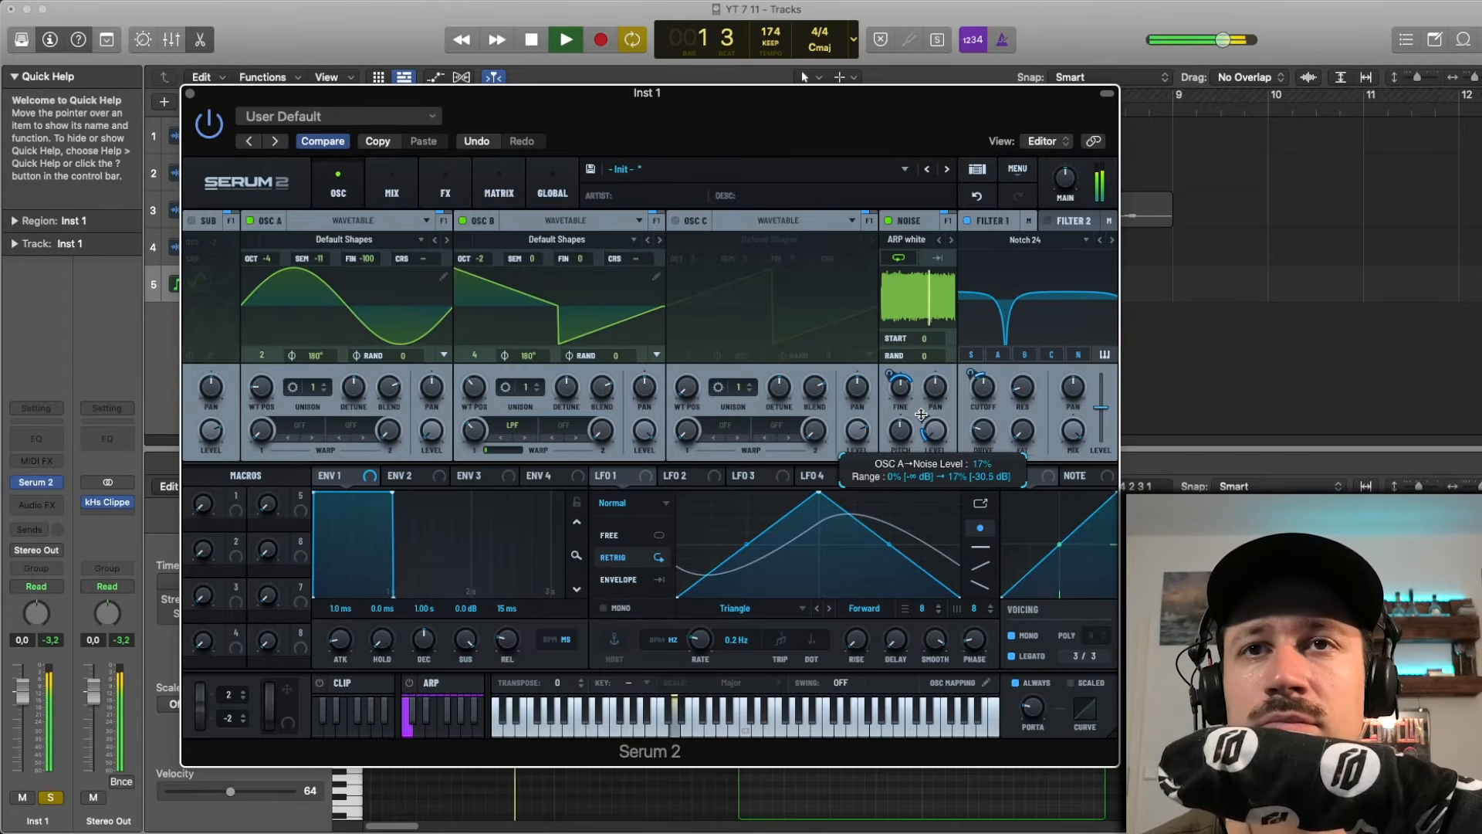
mouse_move(982, 432)
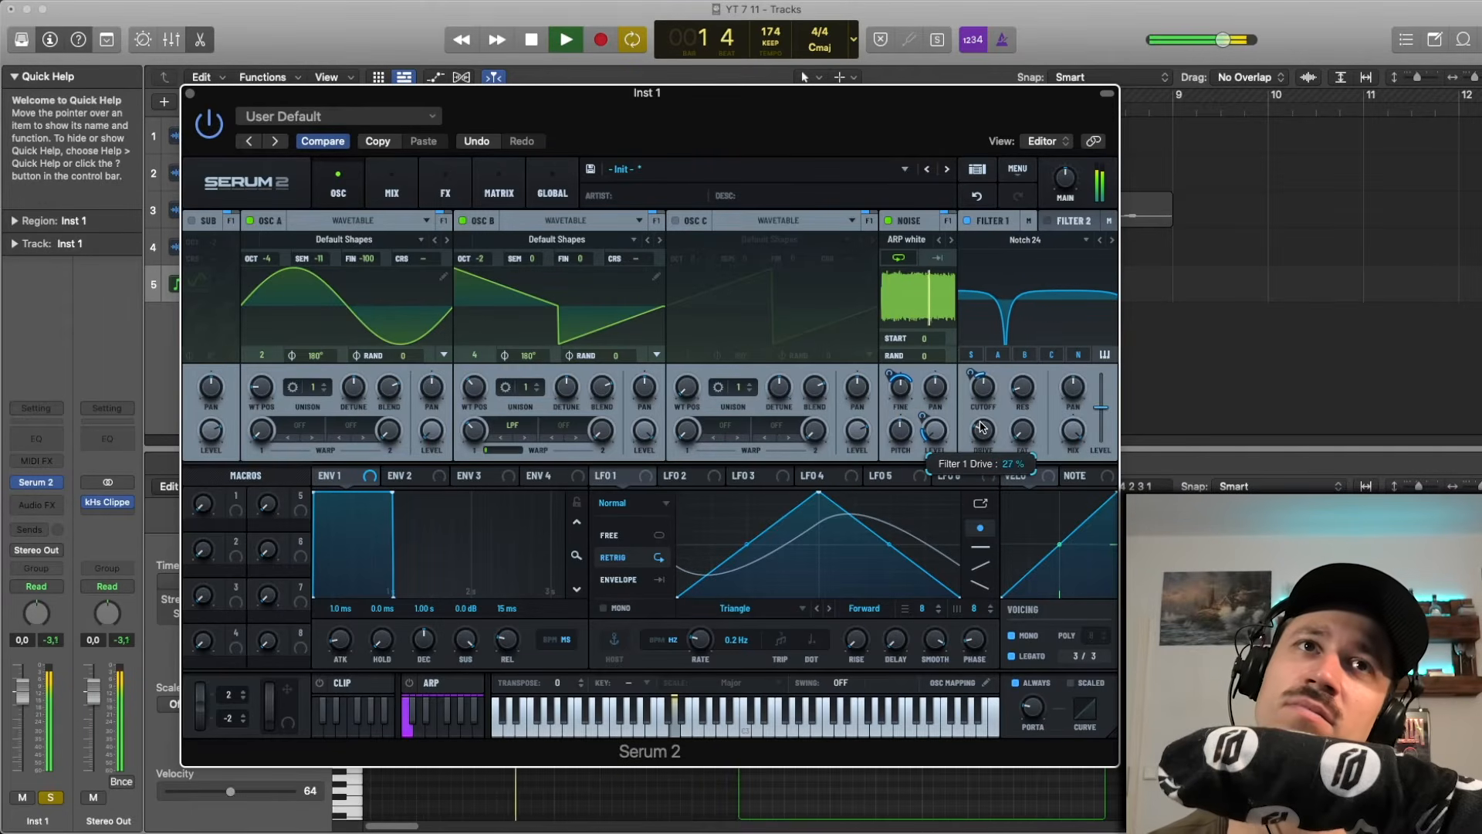
key("space")
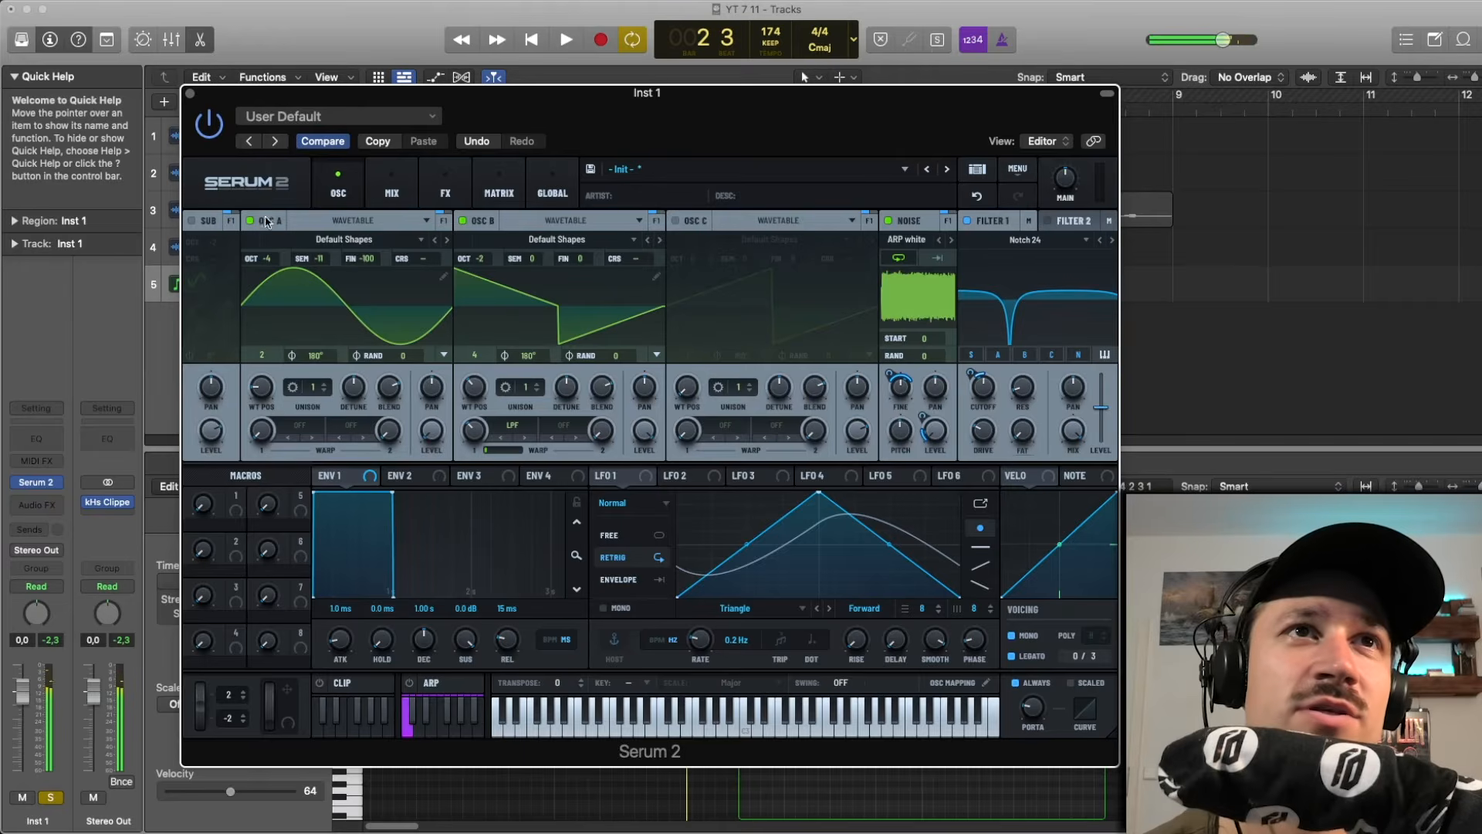
- Assign oscillator A to modulate oscillator B's LPF warp and set the amount to 11% while auditioning the loop
mouse_move(451, 433)
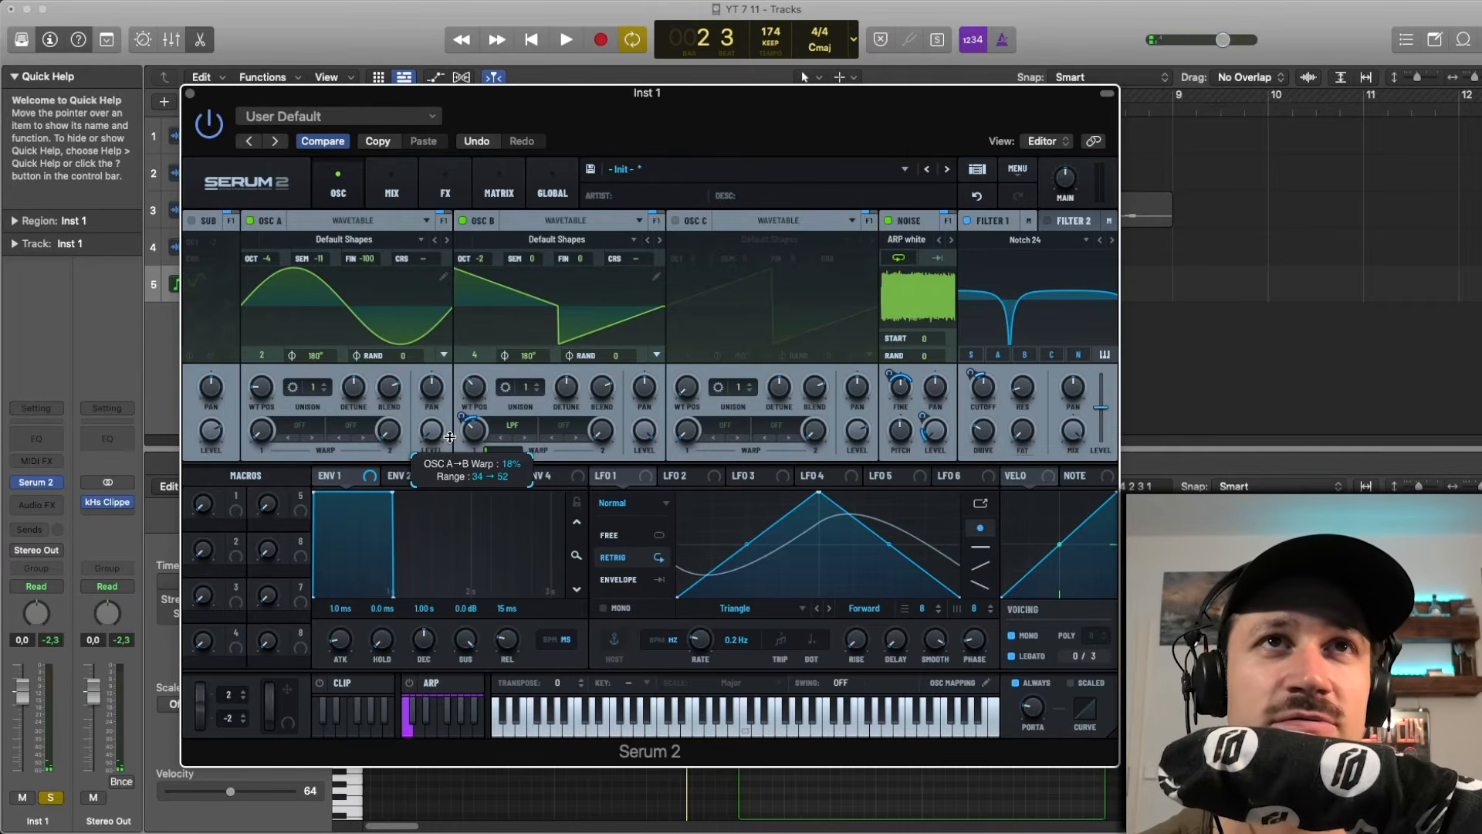
key("space")
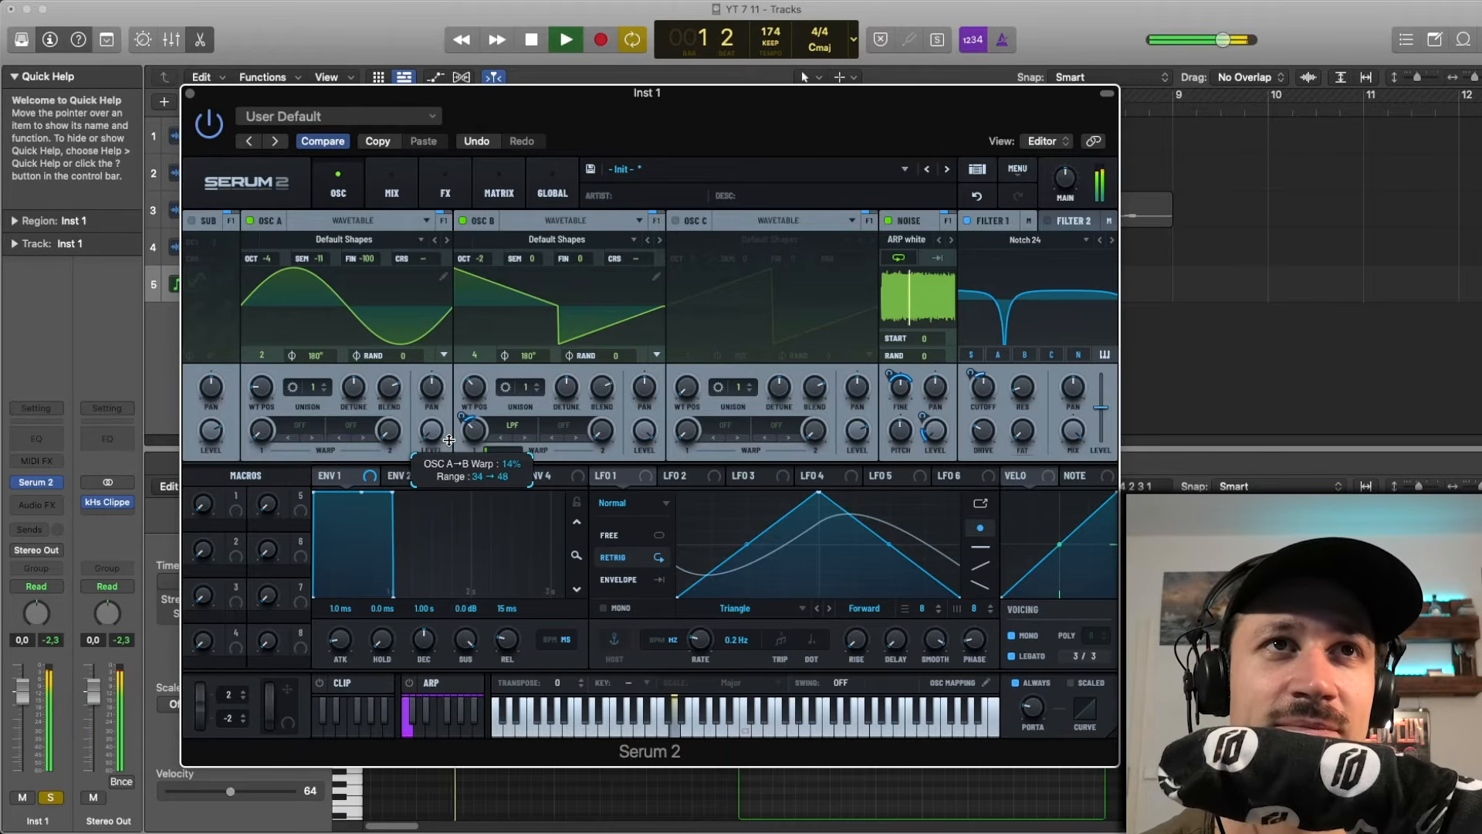
left_click_drag(451, 431, 449, 441)
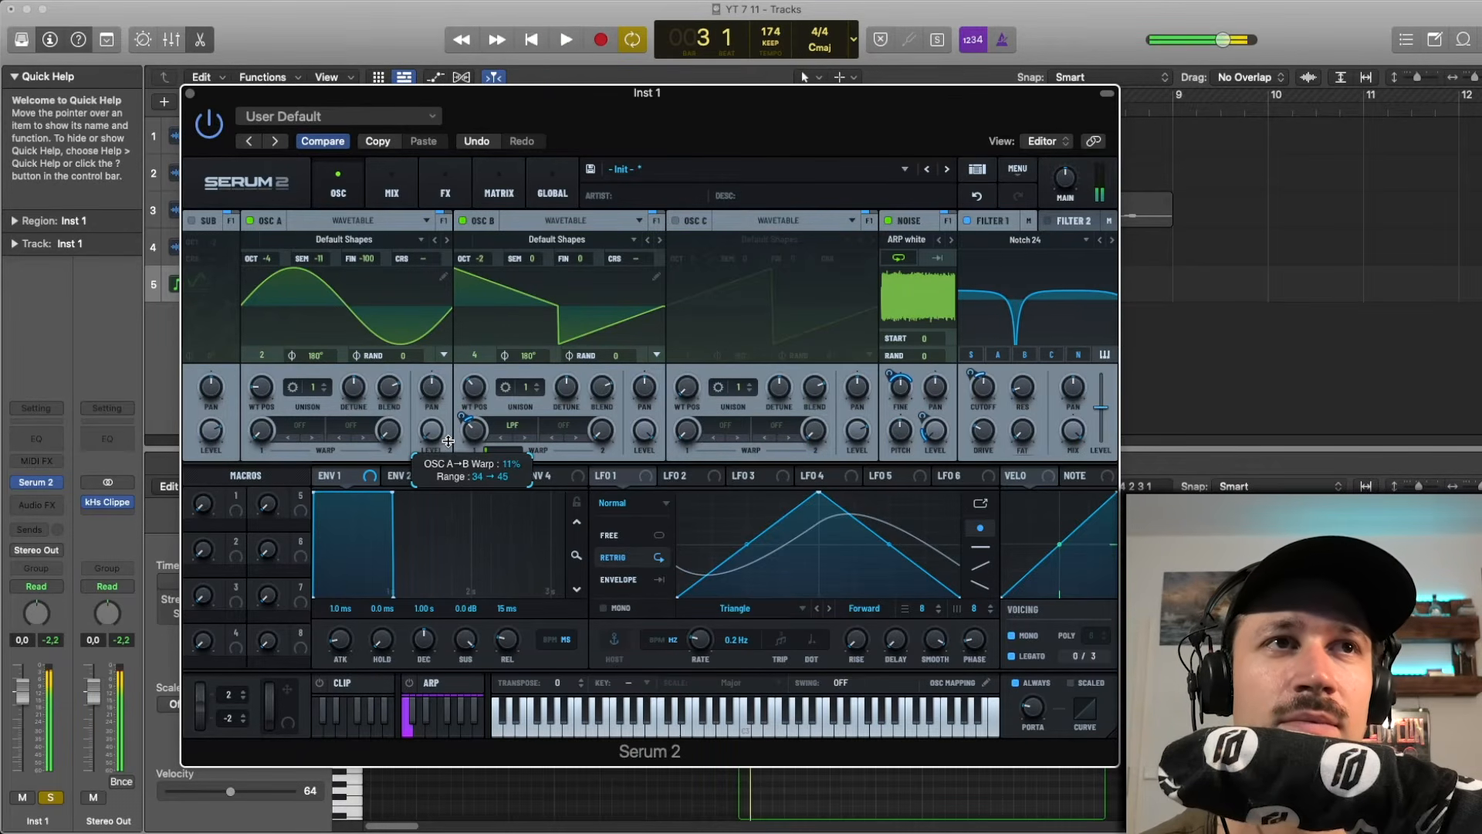
left_click(378, 187)
key("space")
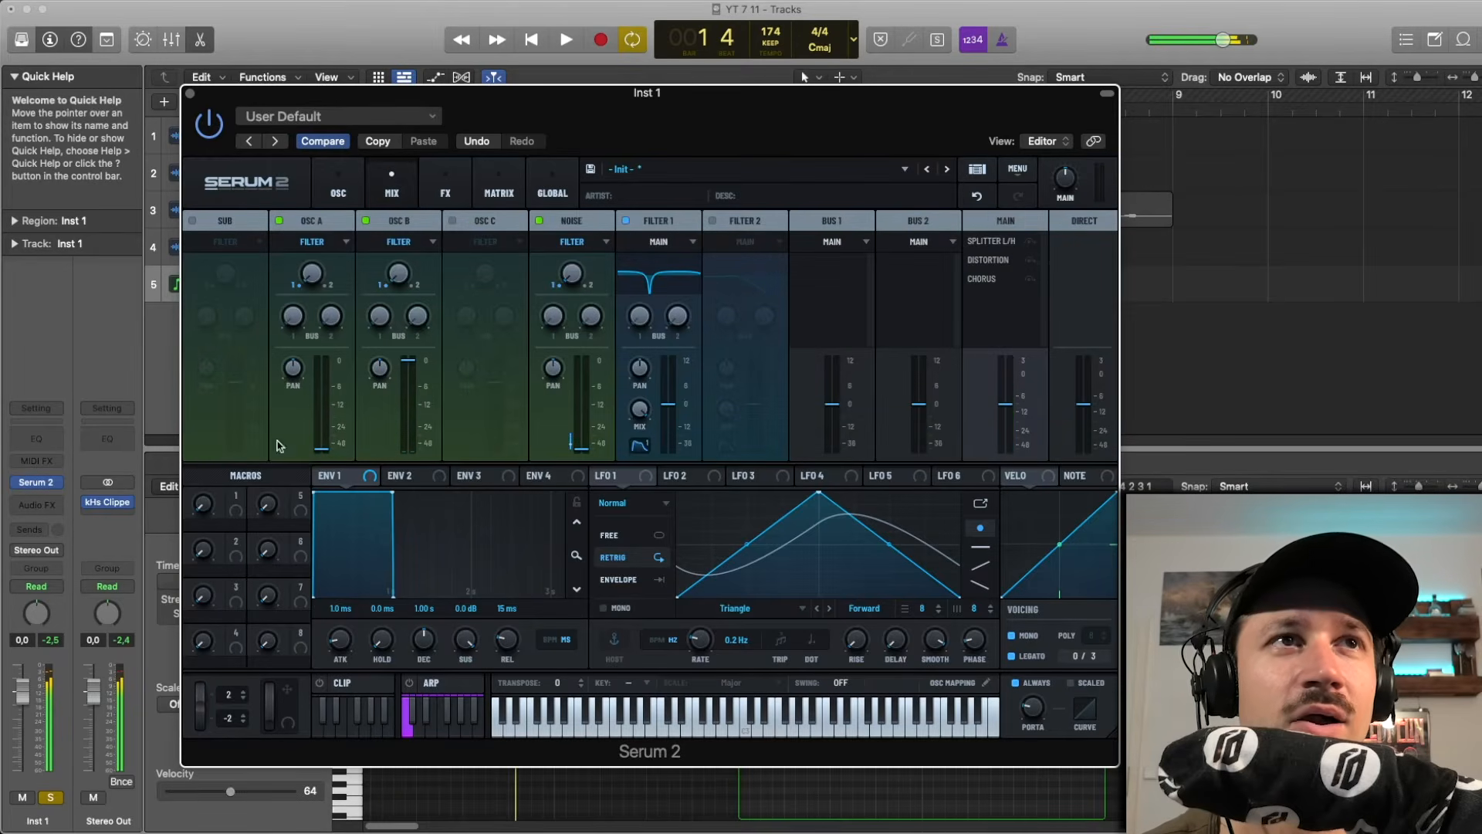
- Add a Flanger effect after the chorus and set its mix to 32% while the loop plays
left_click(338, 187)
left_click(446, 186)
left_click(202, 248)
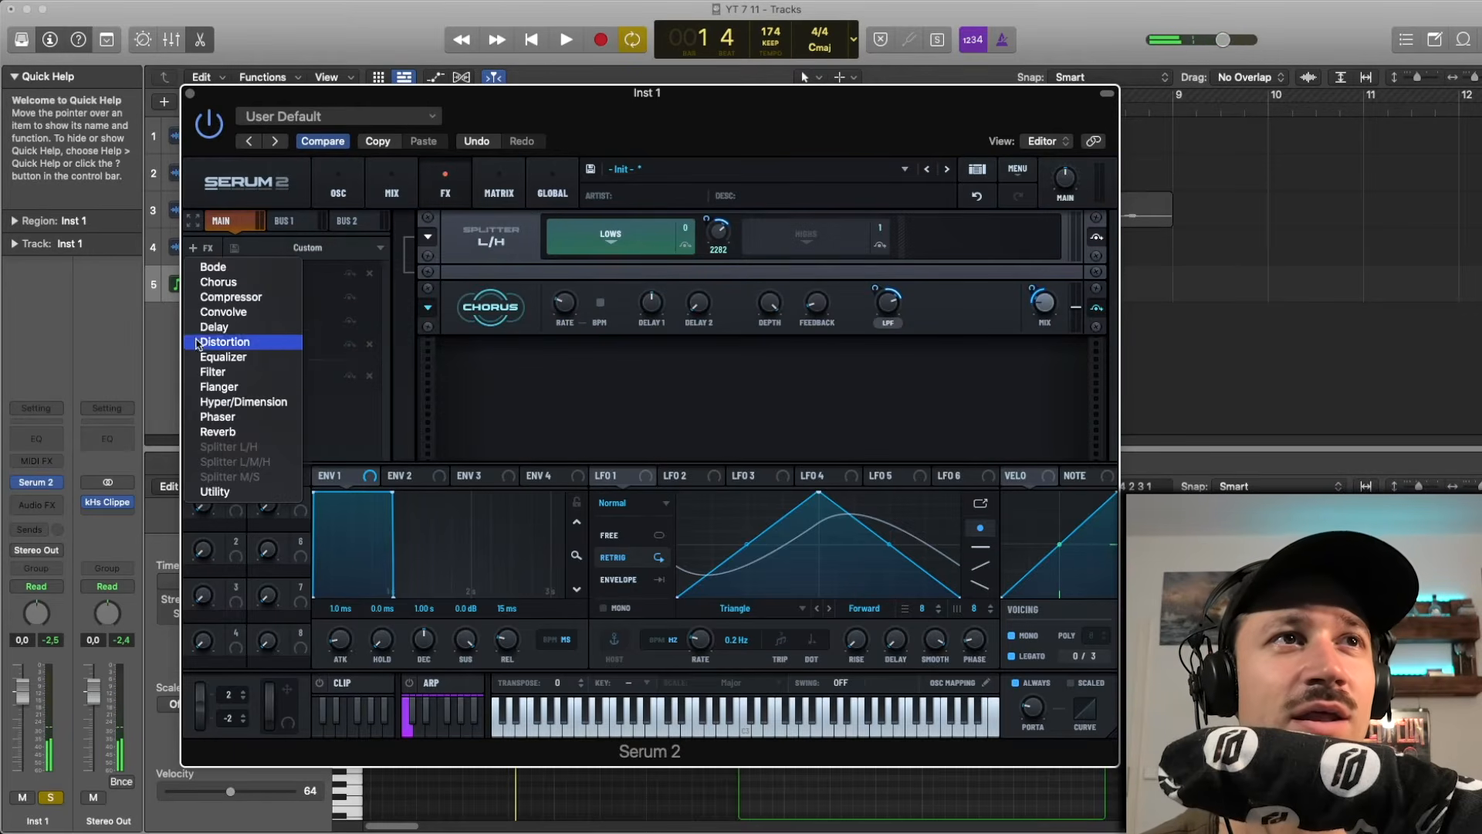
left_click(227, 385)
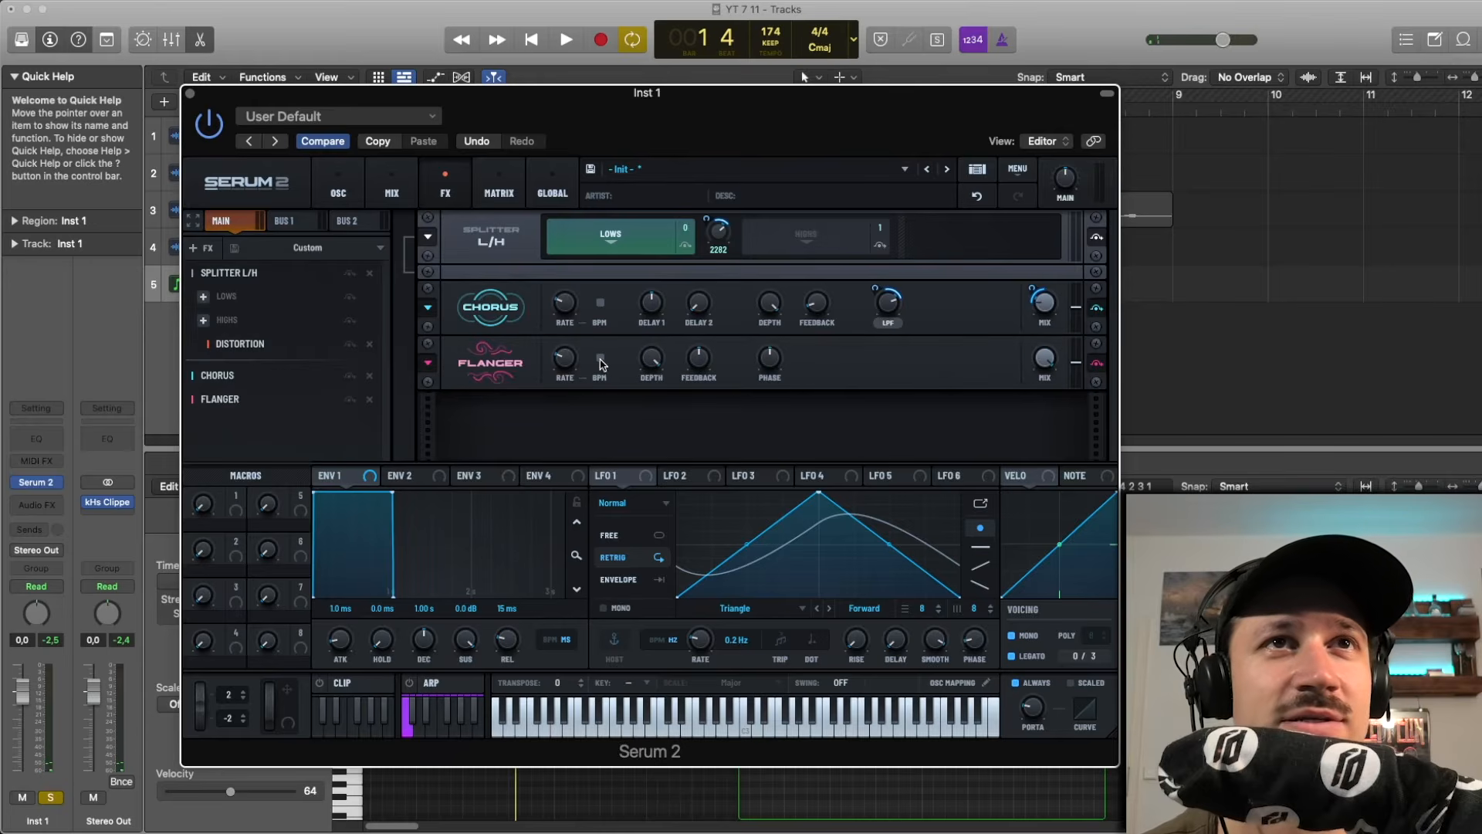
key("space")
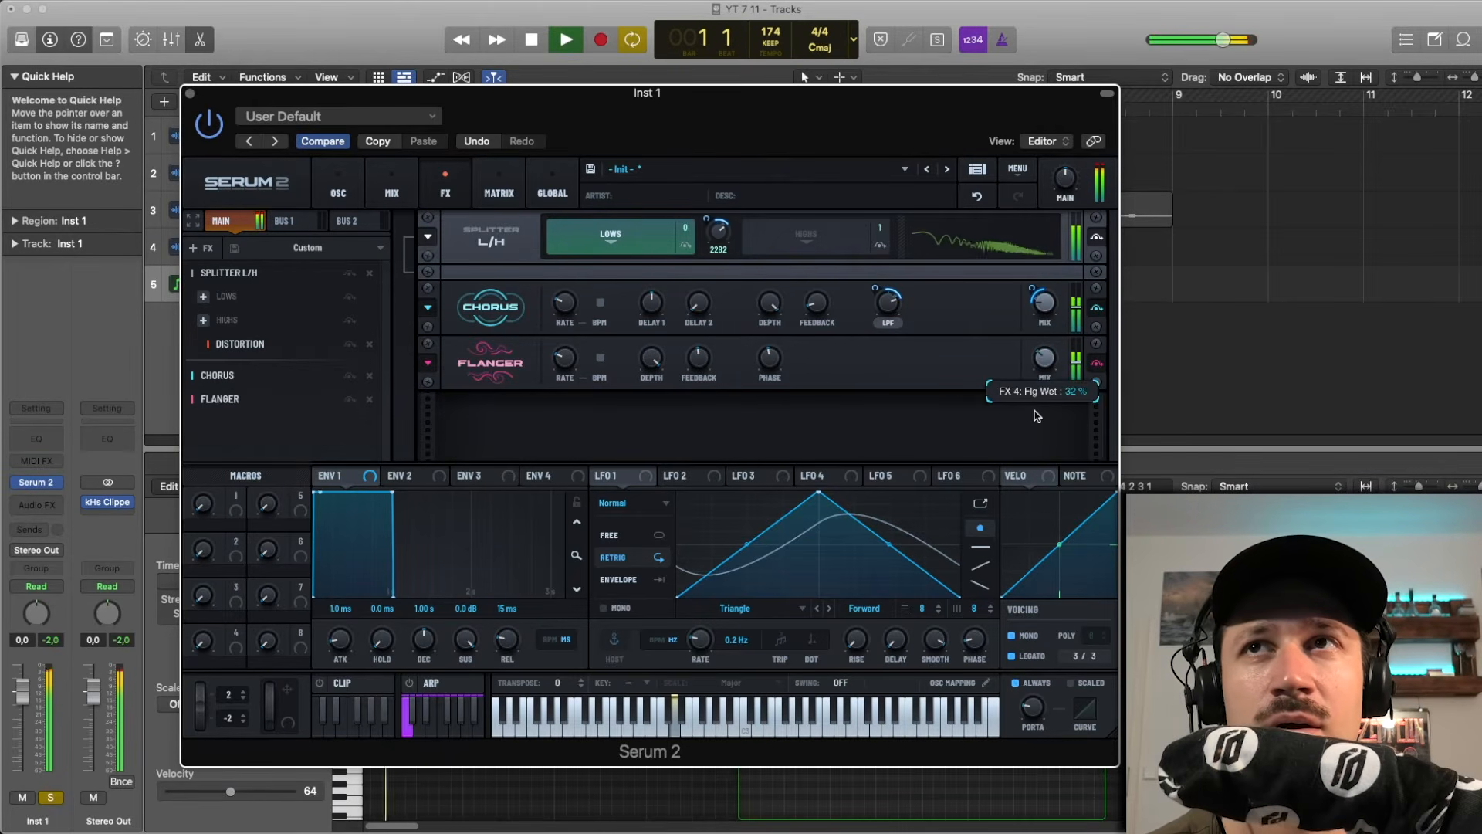
- Add a Convolve effect after the flanger with the short Digital Gated factory impulse and a 20% mix while auditioning the loop
key("space")
left_click(195, 248)
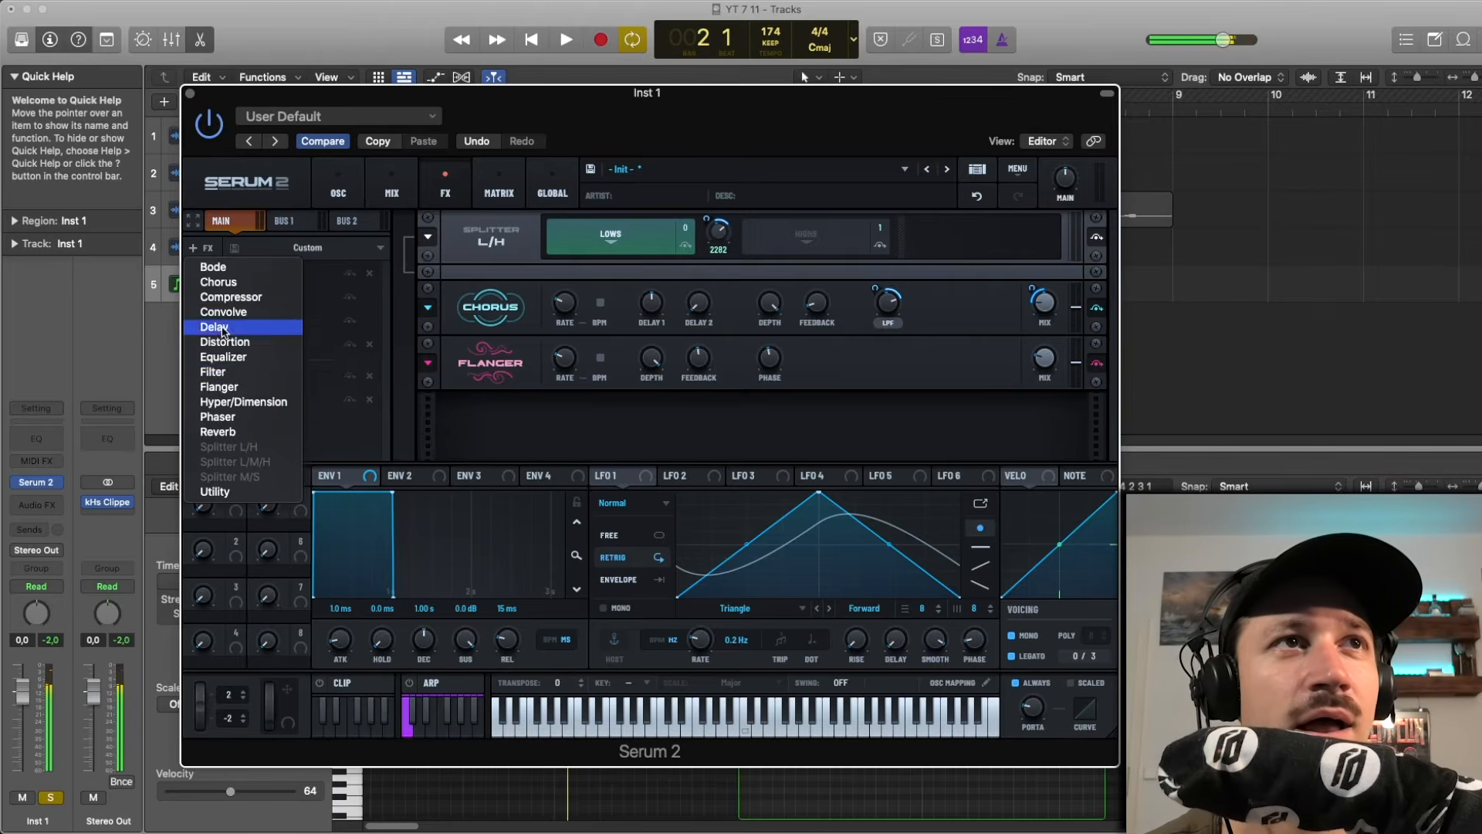
left_click(224, 312)
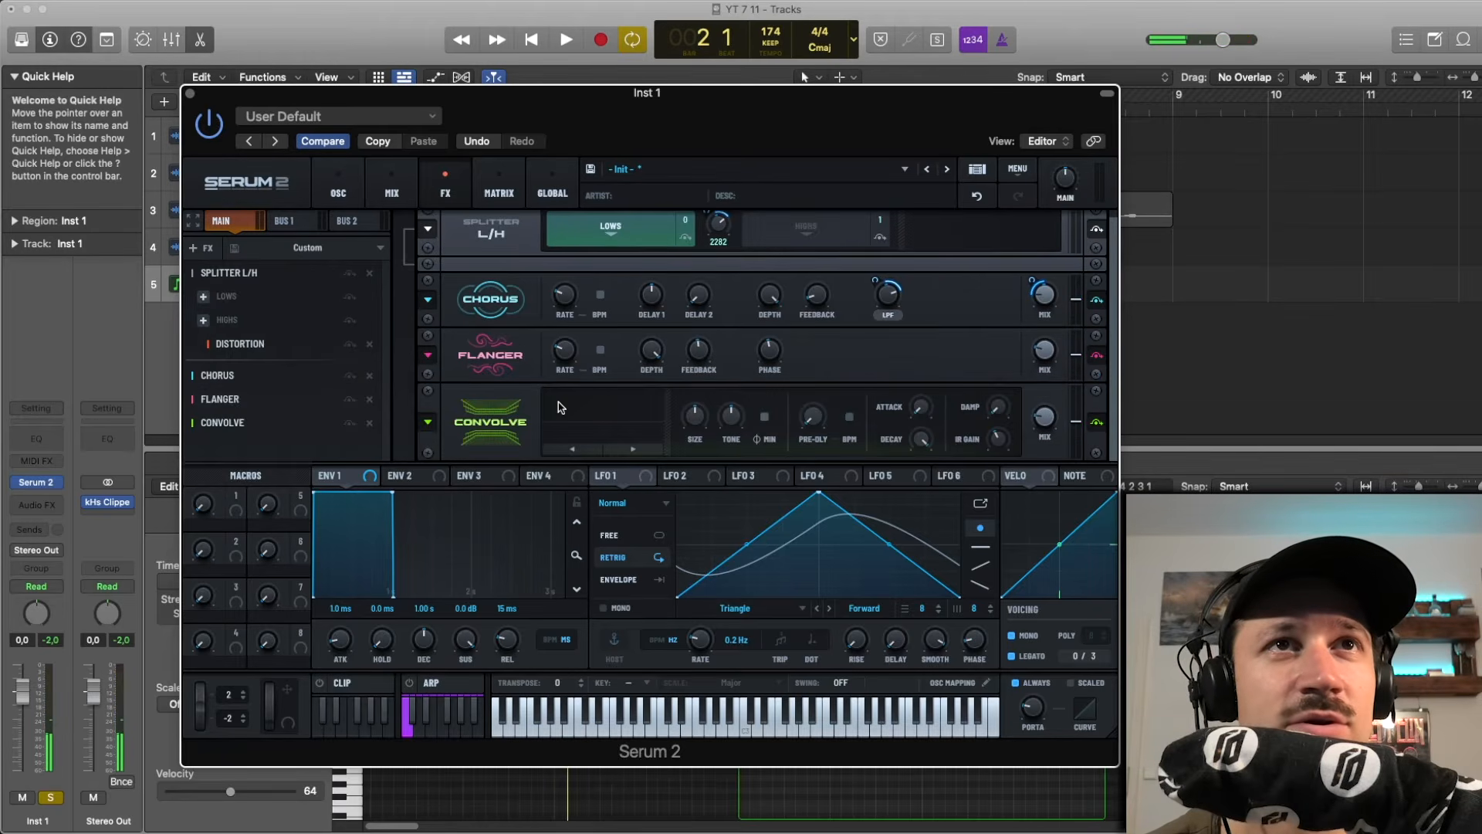
left_click(599, 430)
mouse_move(614, 448)
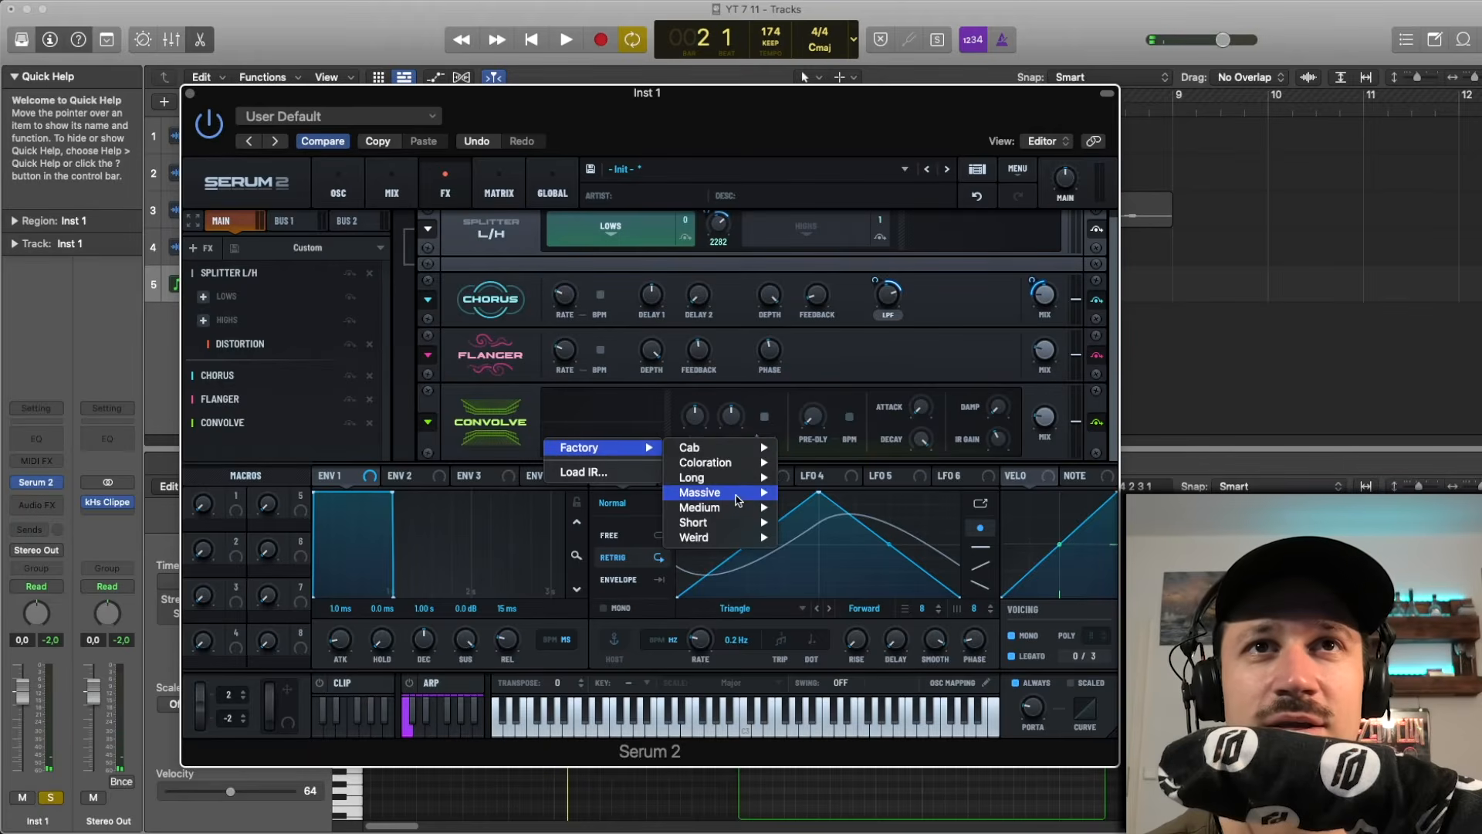
mouse_move(734, 524)
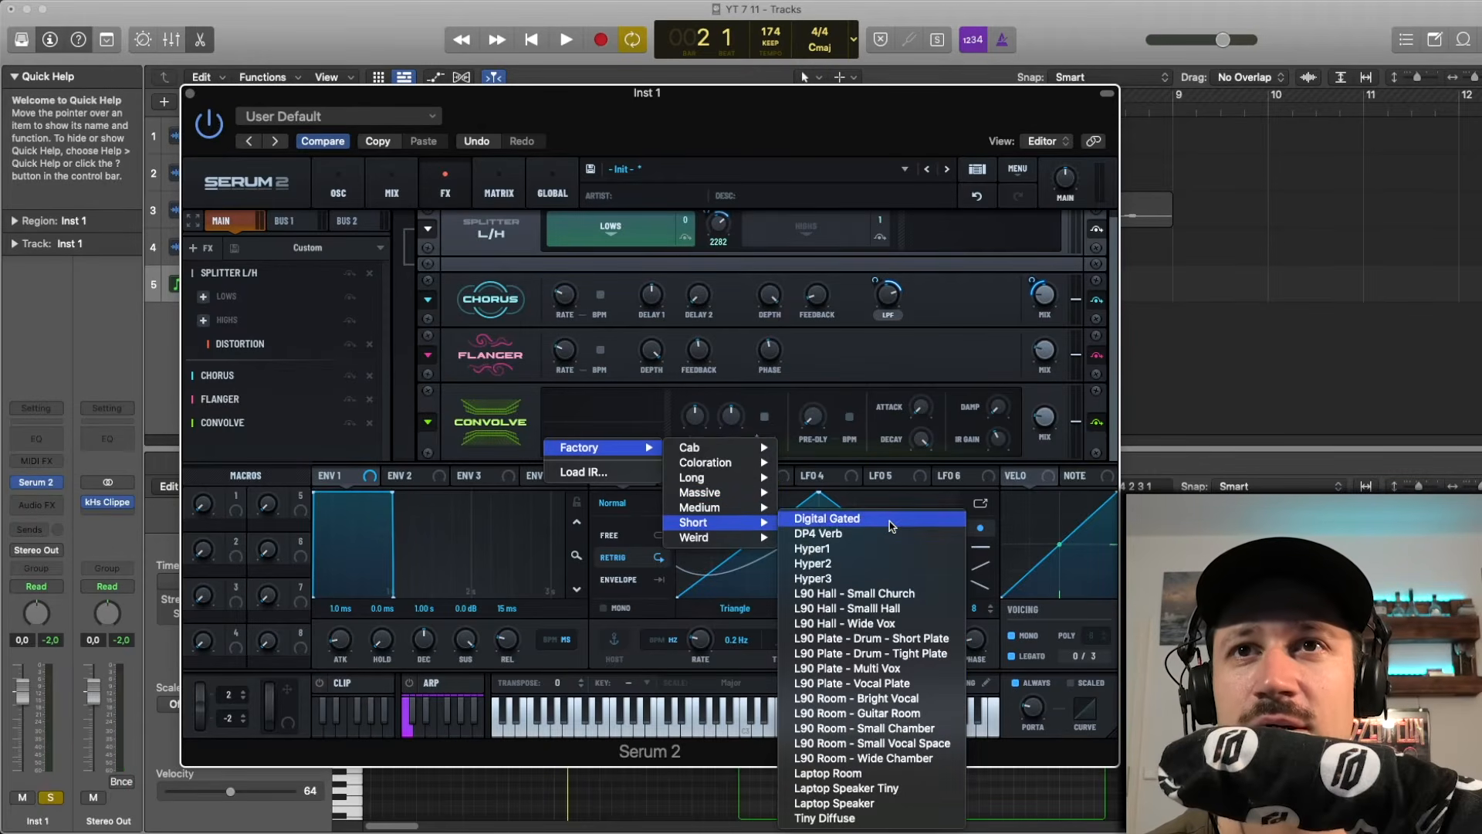
left_click(826, 518)
key("space")
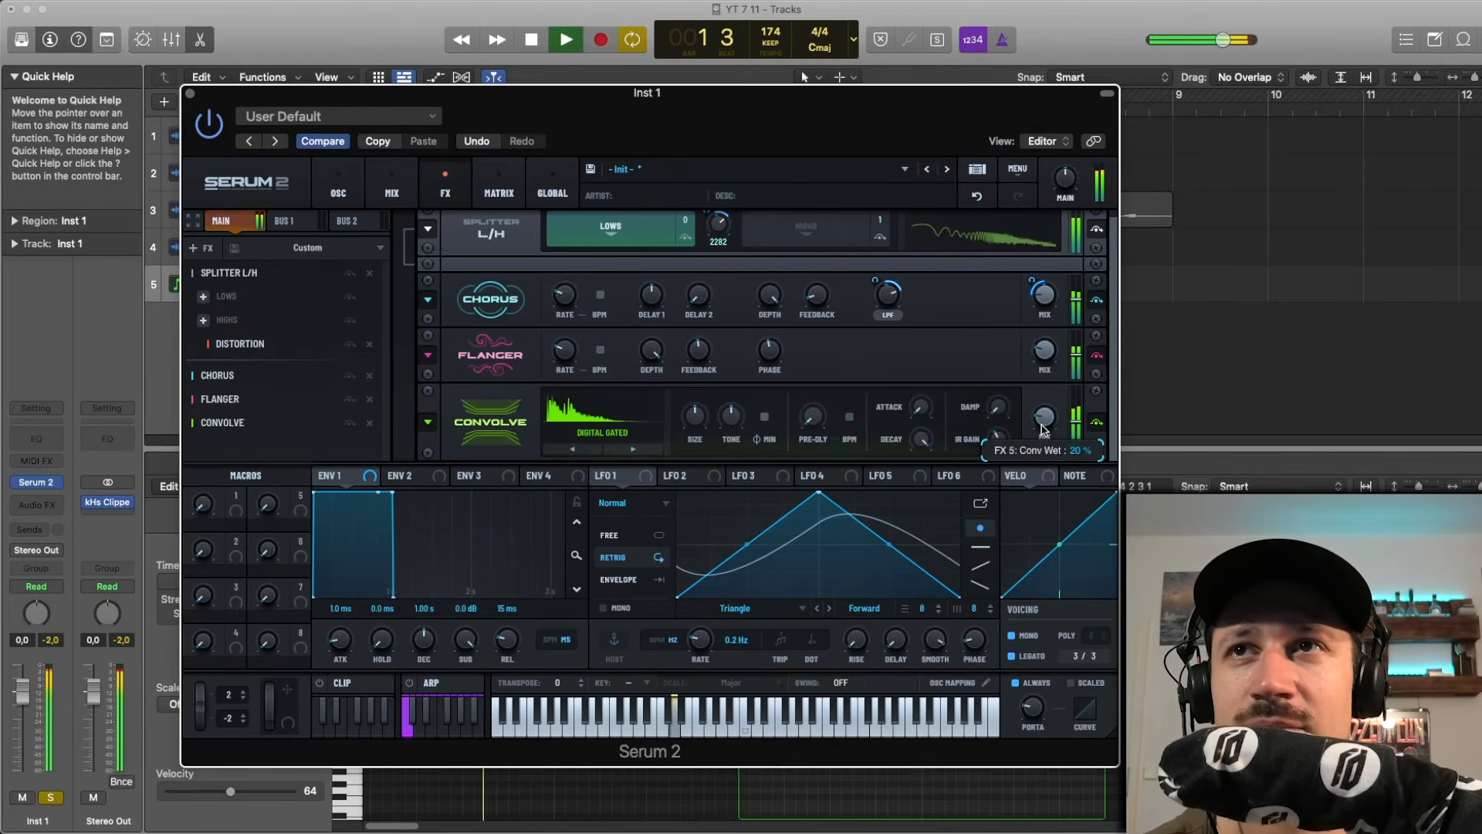
key("space")
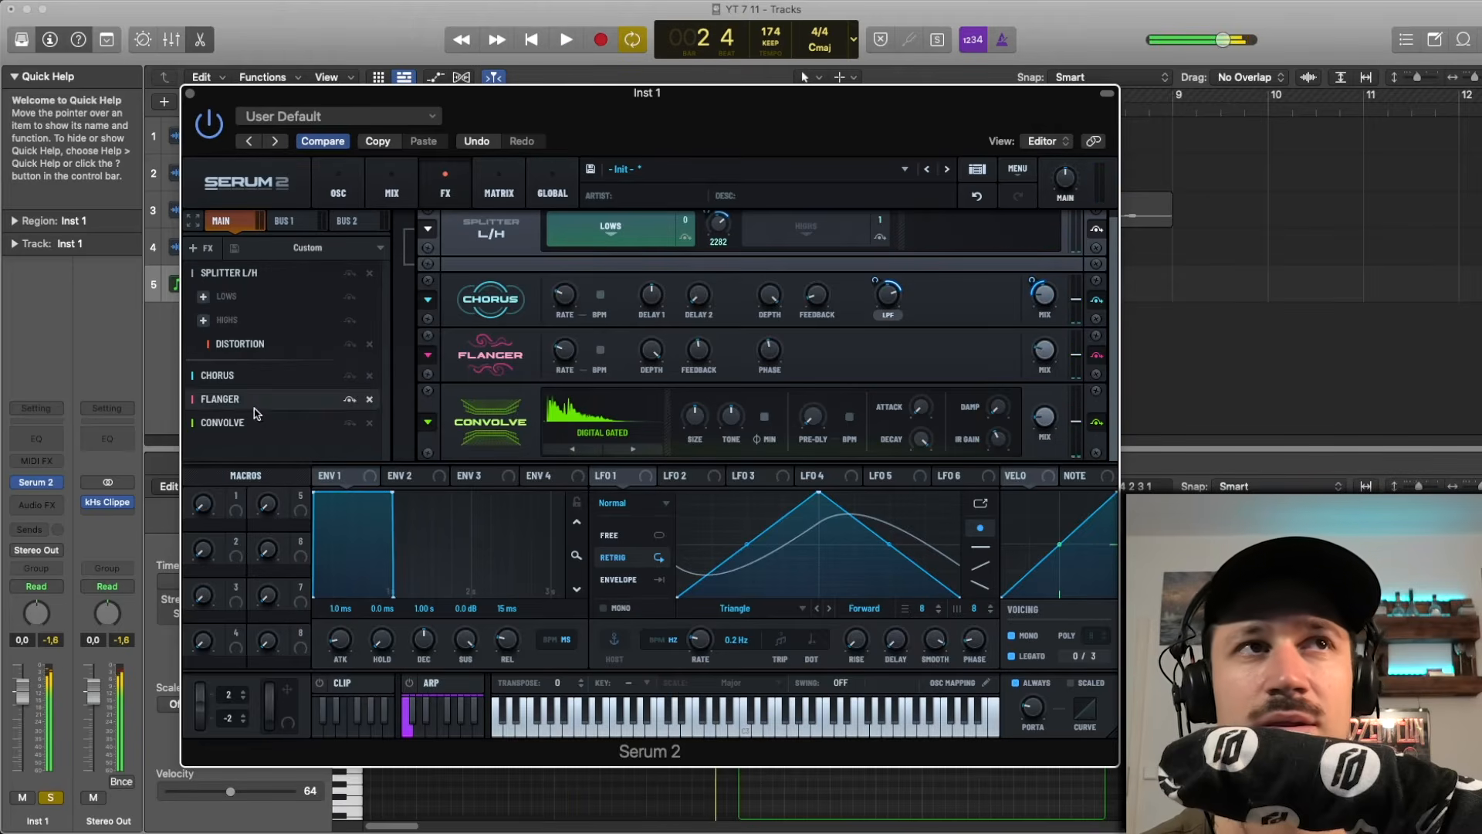
- Add a Hall reverb with the low cut at 69, high cut at 57 and mix at 16% while listening
left_click(198, 248)
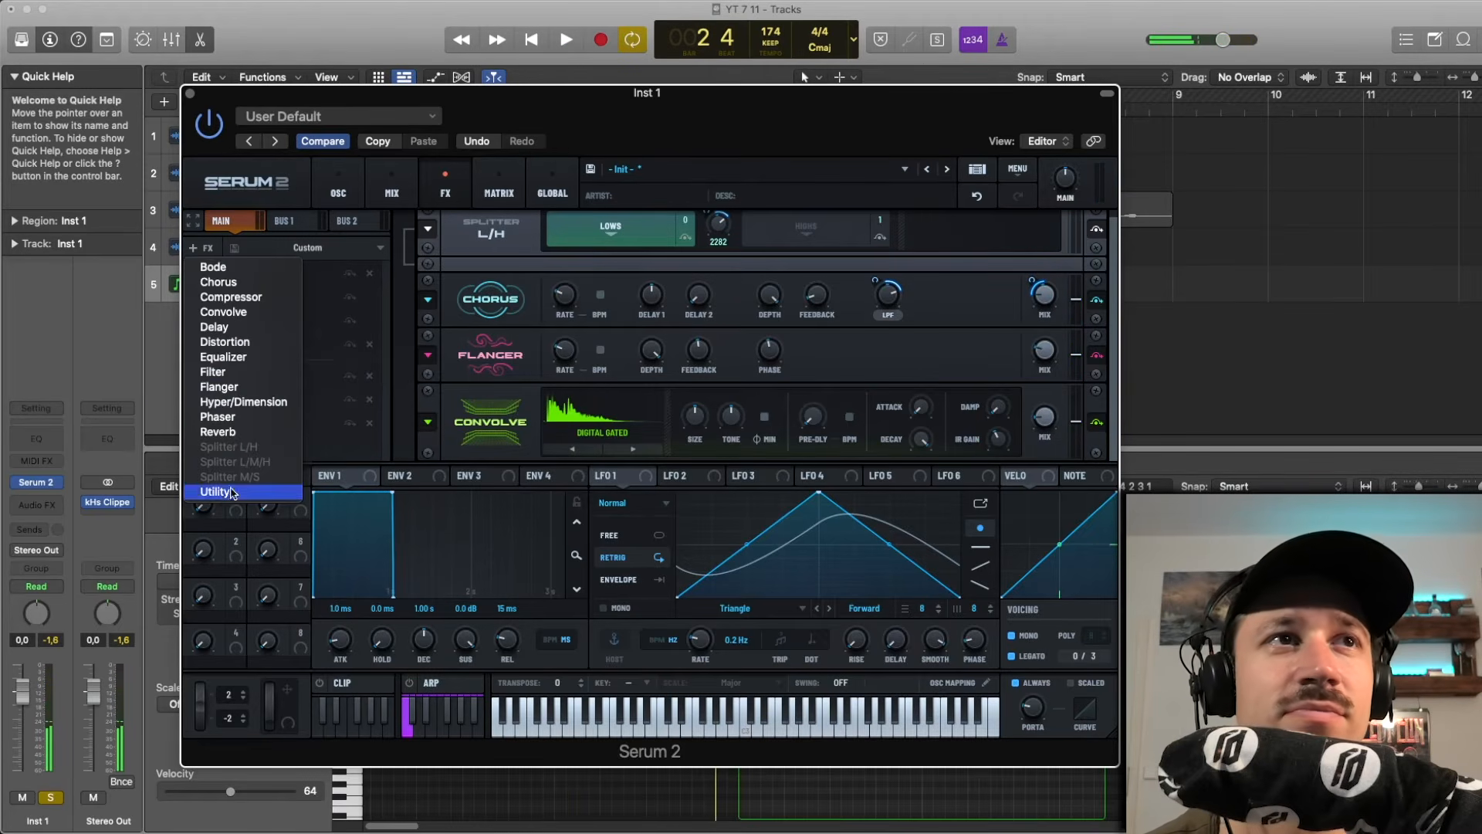
left_click(354, 423)
key("space")
left_click(552, 423)
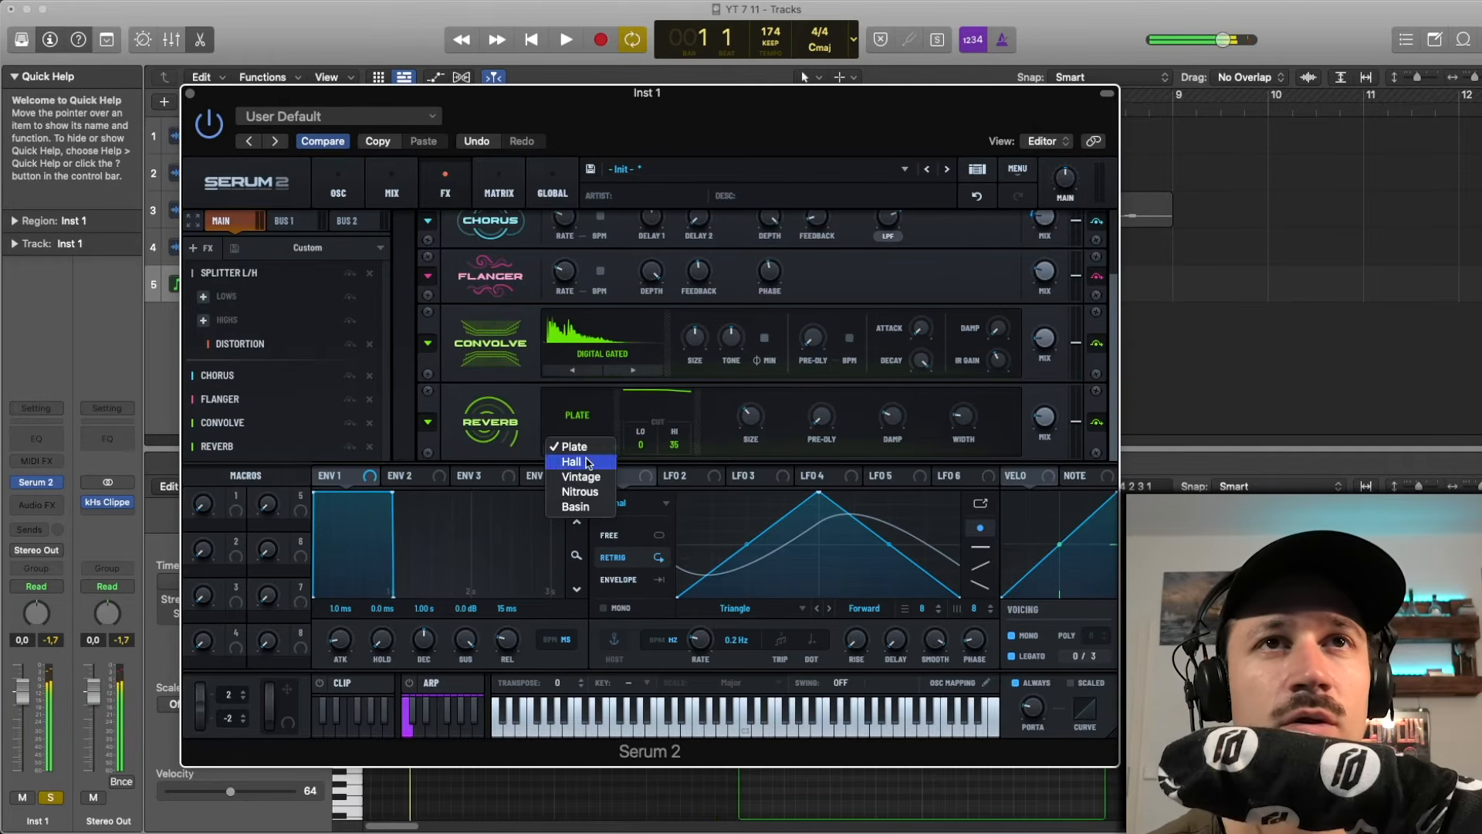
left_click(593, 457)
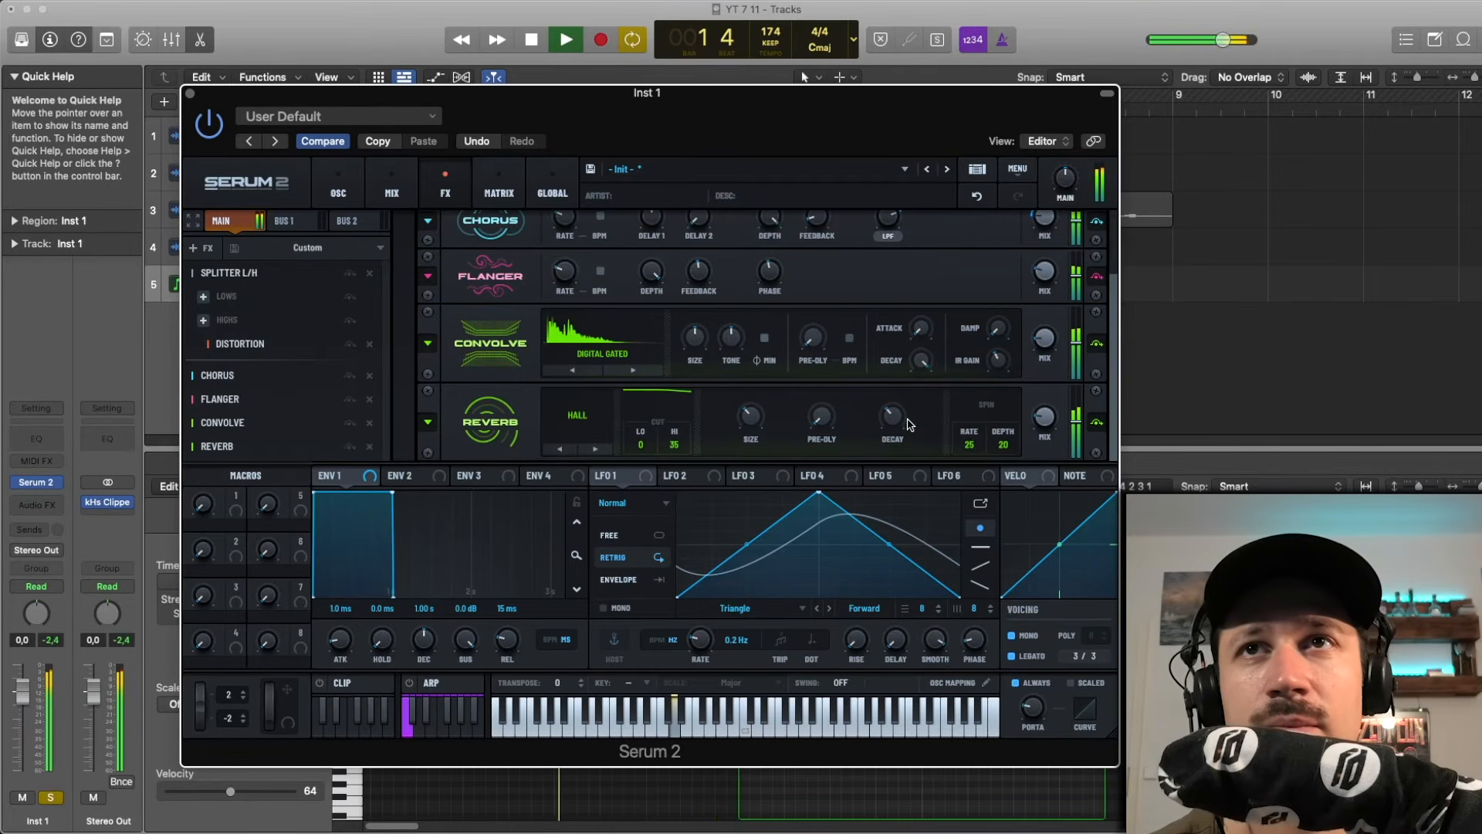
left_click_drag(640, 443, 682, 429)
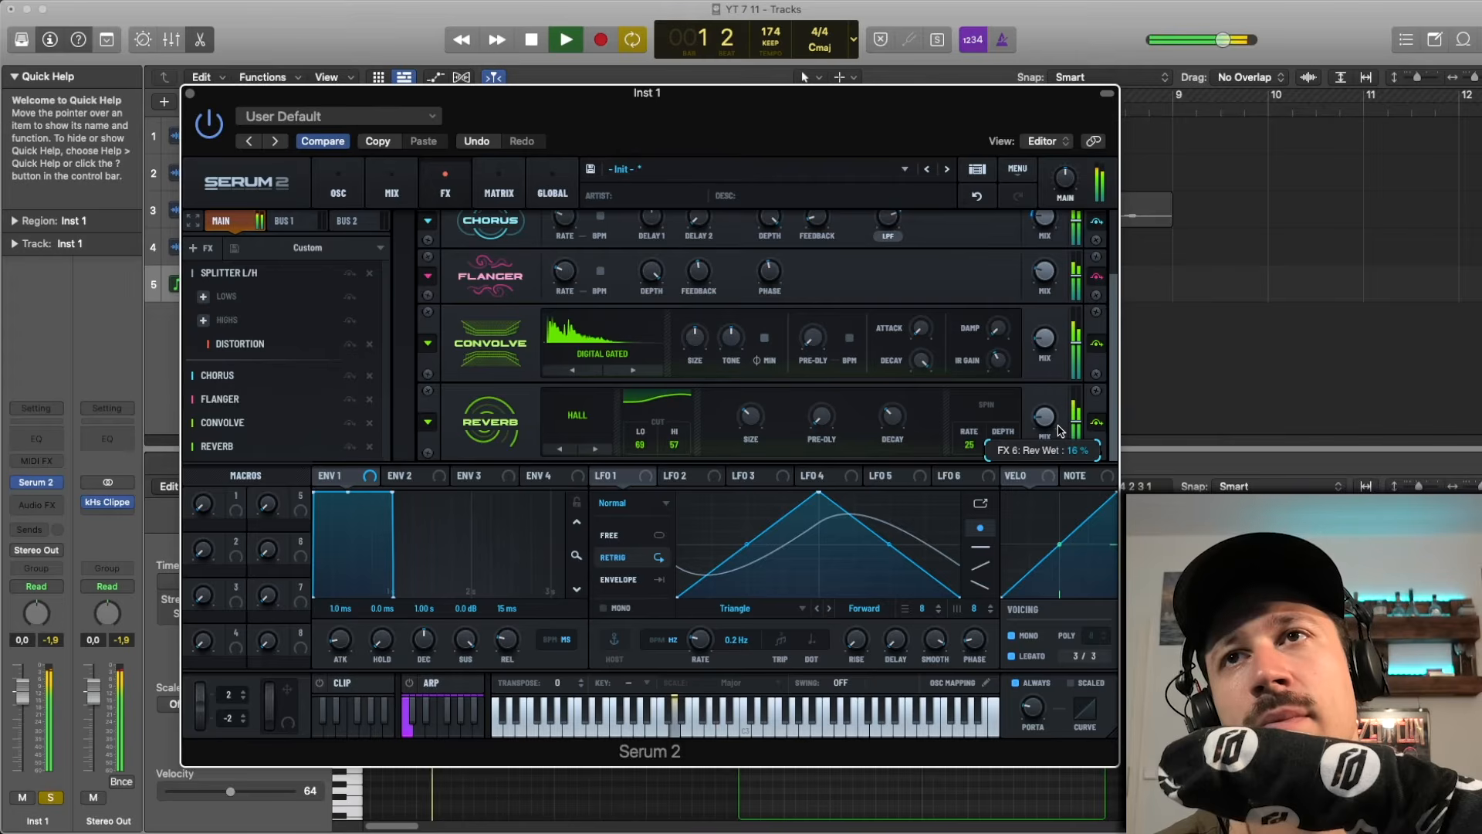
key("space")
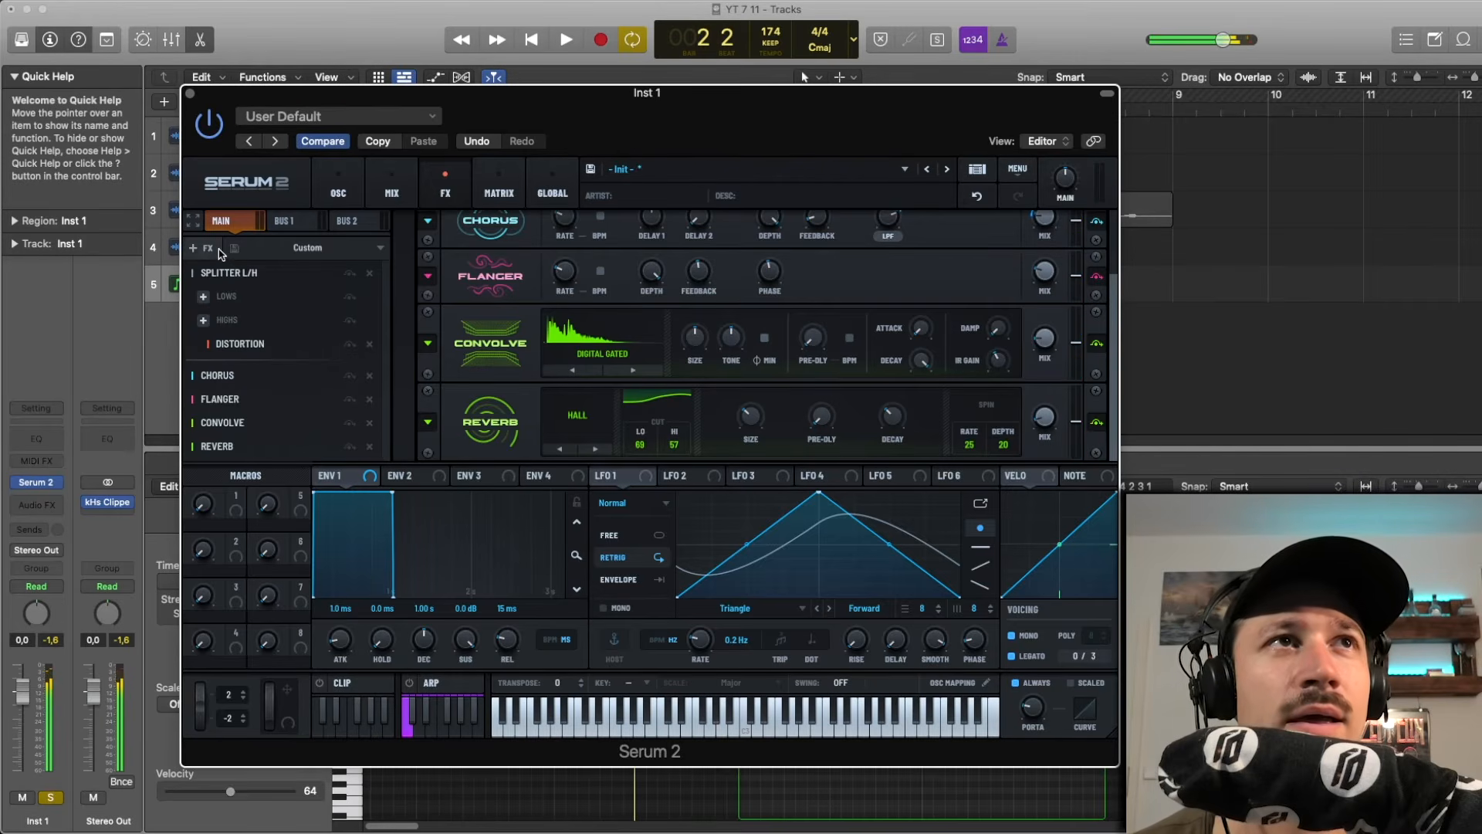
- Add an Equalizer after the reverb and set its high band to 1675 Hz, Q 41 and gain 3.4 during playback
left_click(193, 248)
left_click(222, 357)
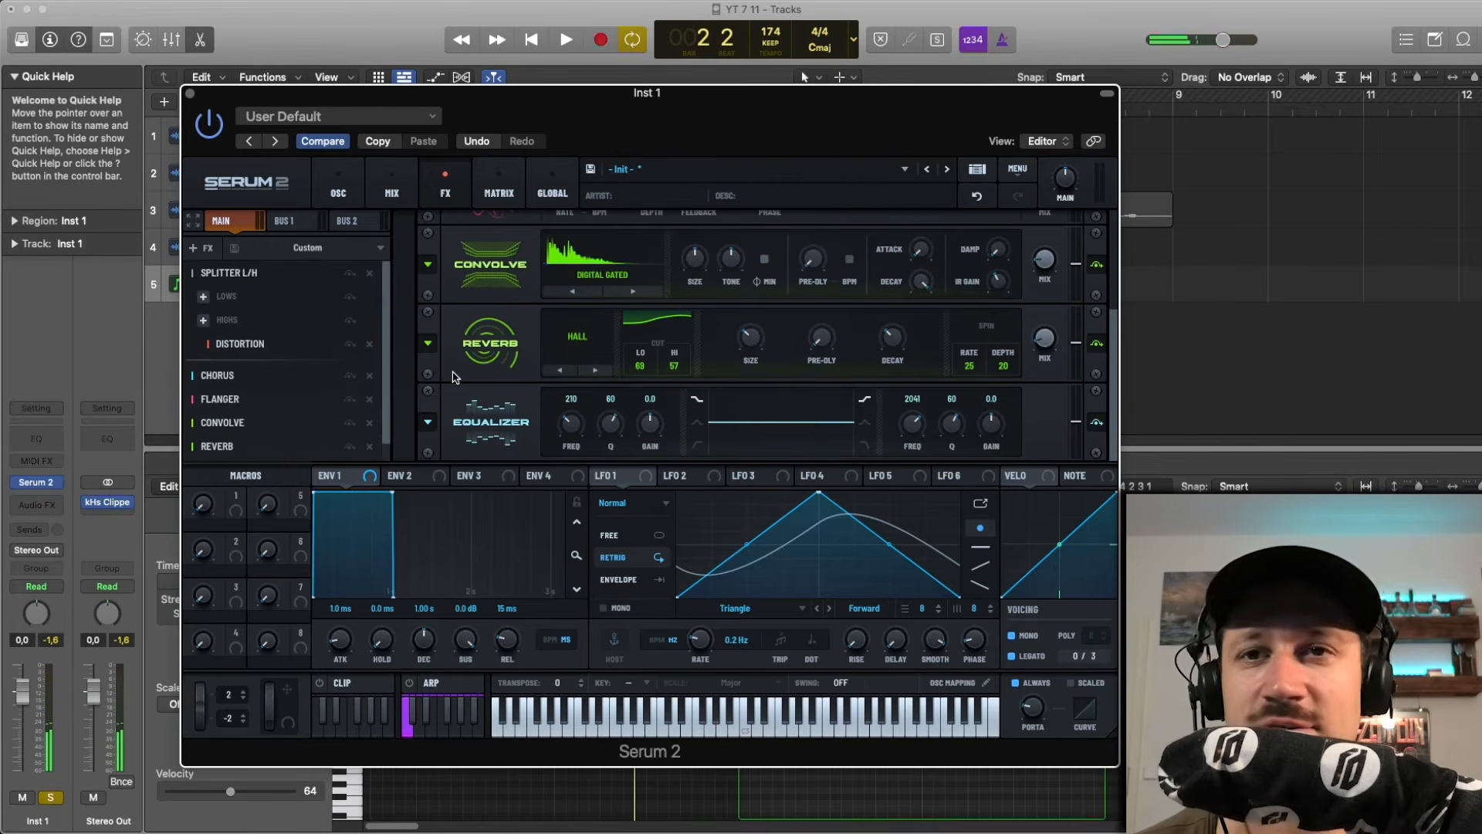
key("space")
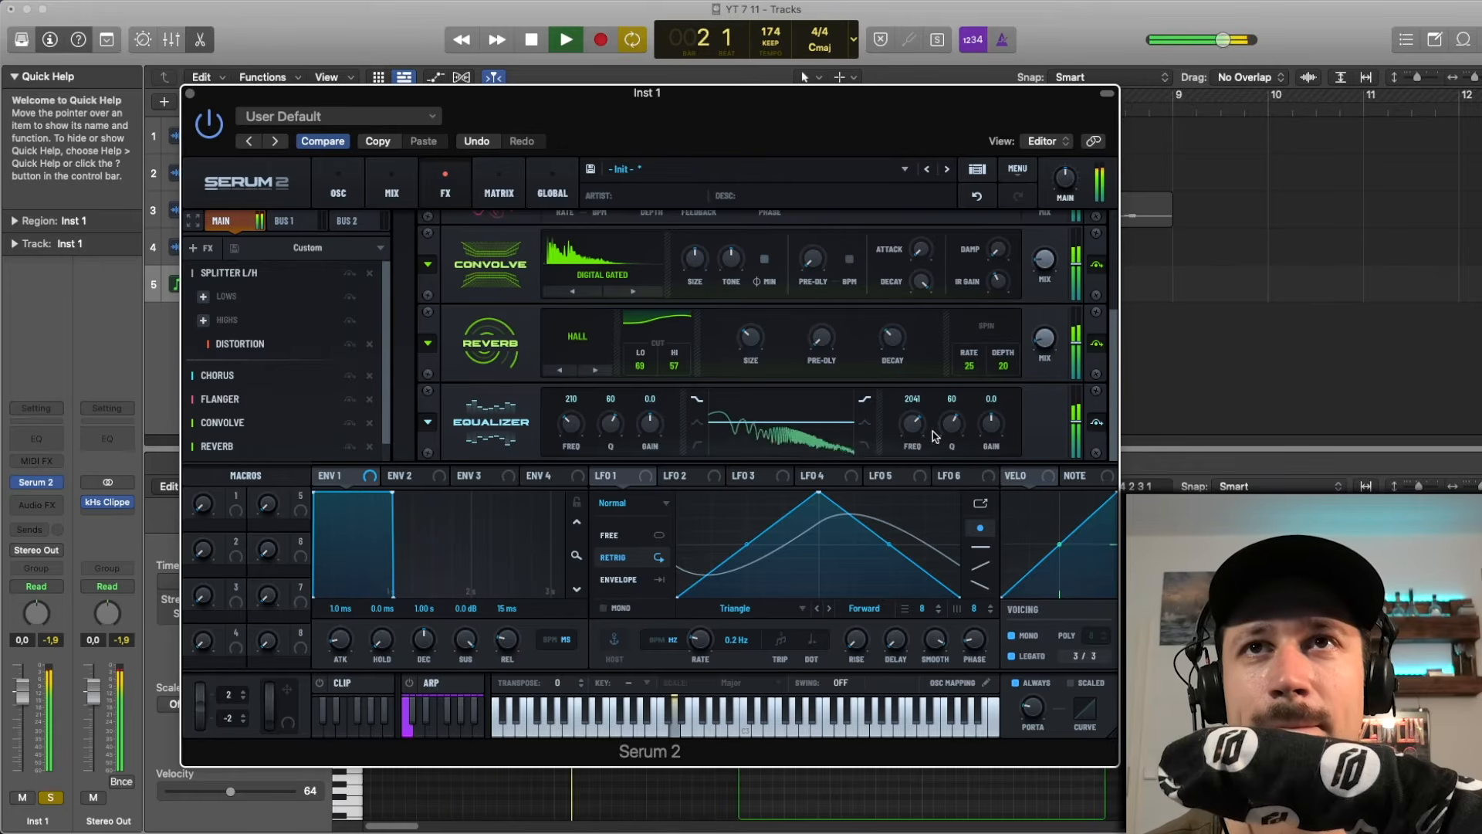
left_click_drag(952, 429, 954, 419)
left_click_drag(988, 430, 921, 429)
key("space")
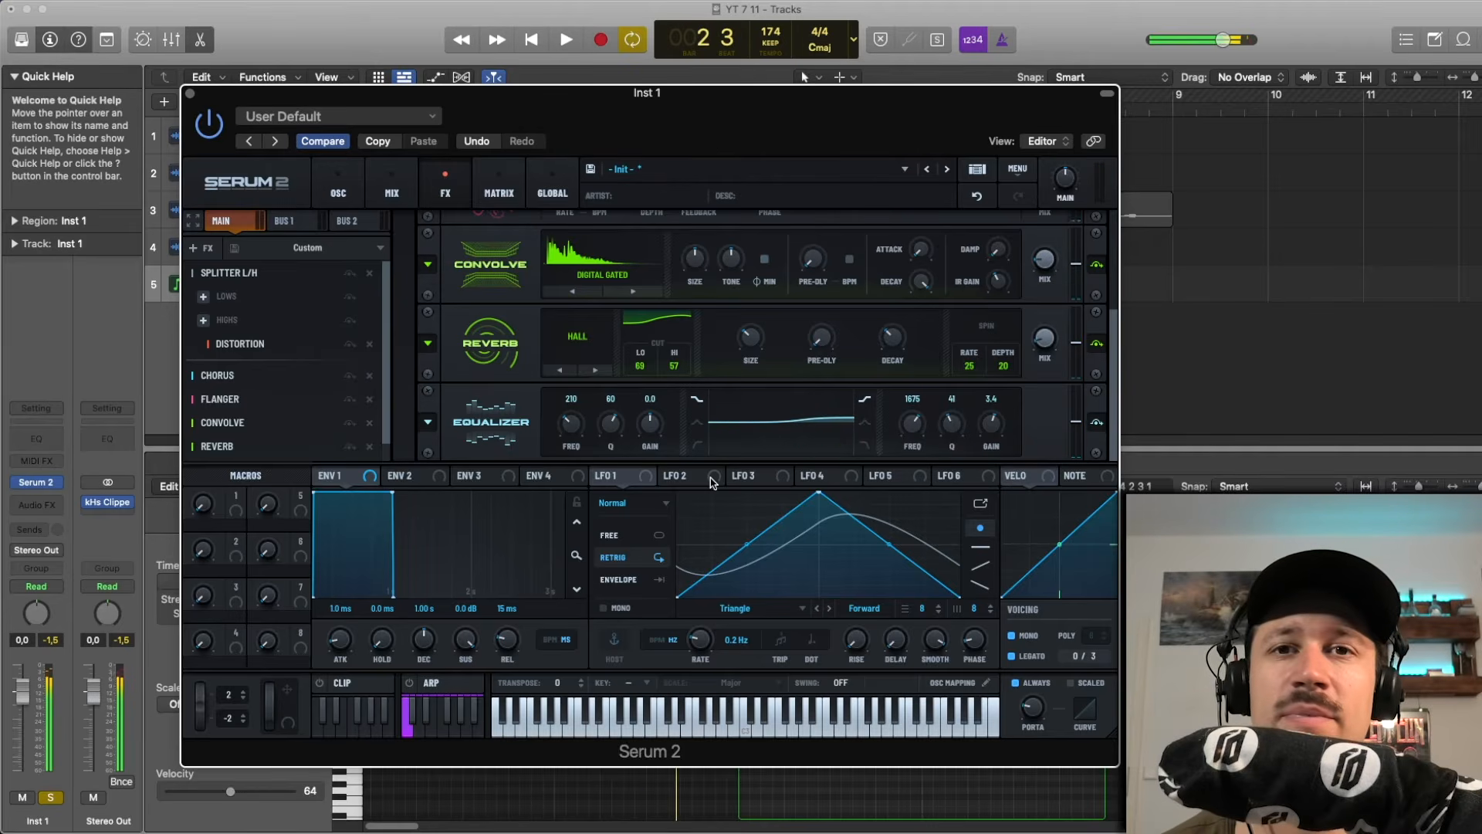
- Assign oscillator B to modulate oscillator A's semitone and fine tuning, setting the fine modulation amount to 58% while auditioning
left_click(339, 195)
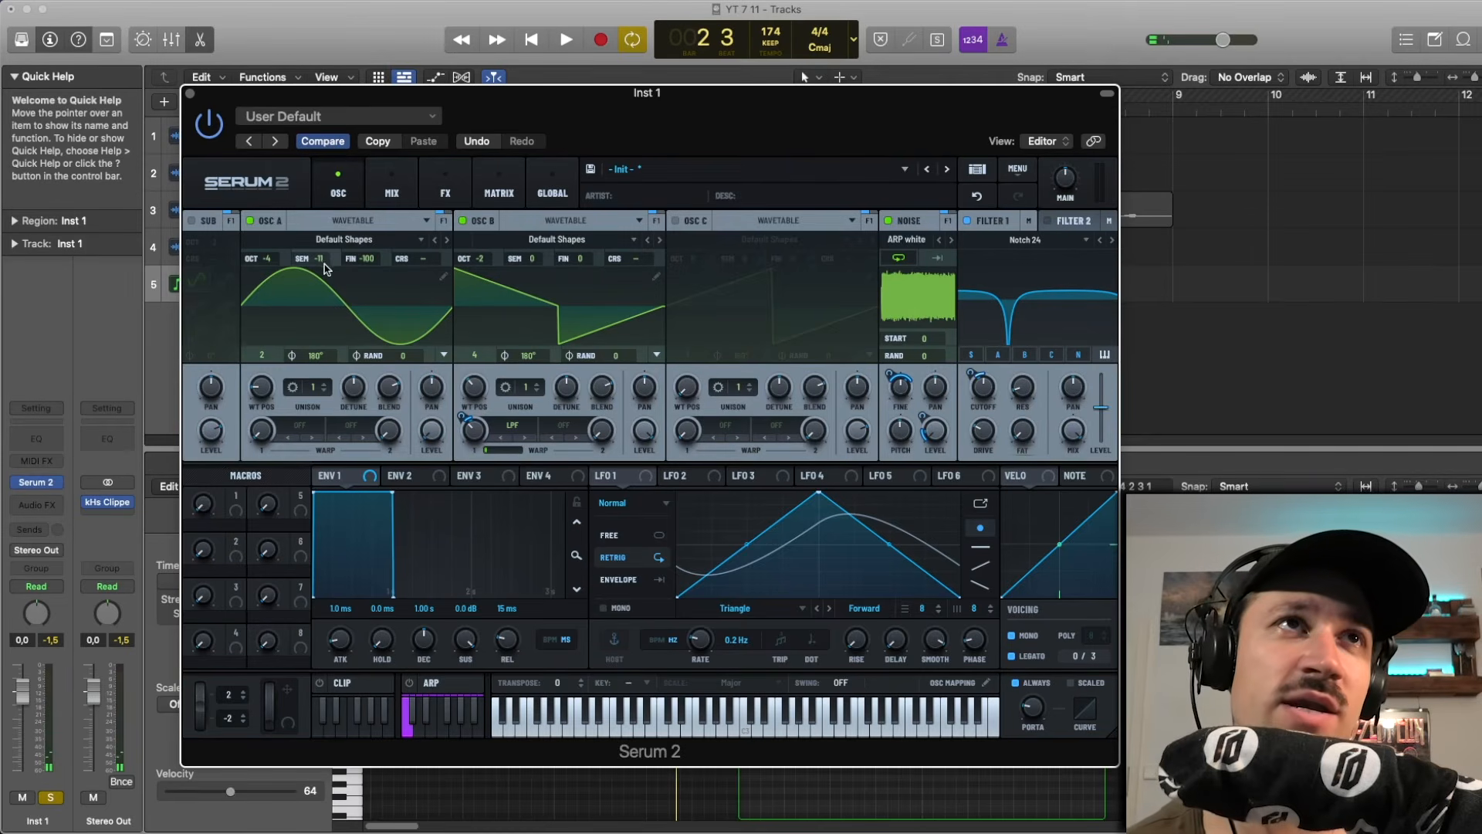
key("space")
key("space")
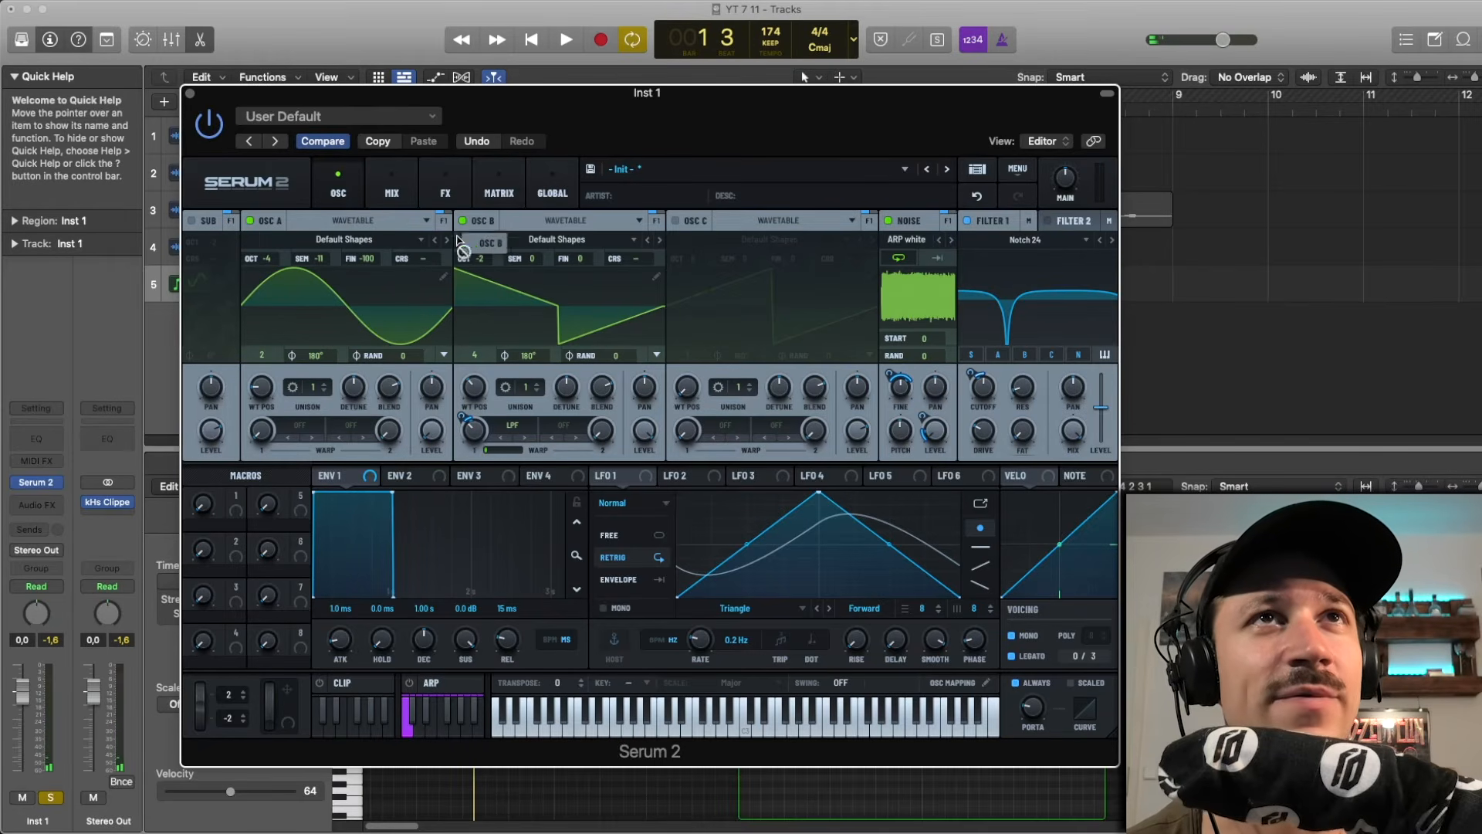
left_click_drag(459, 241, 330, 308)
key("space")
key("space")
left_click_drag(417, 265, 385, 294)
key("space")
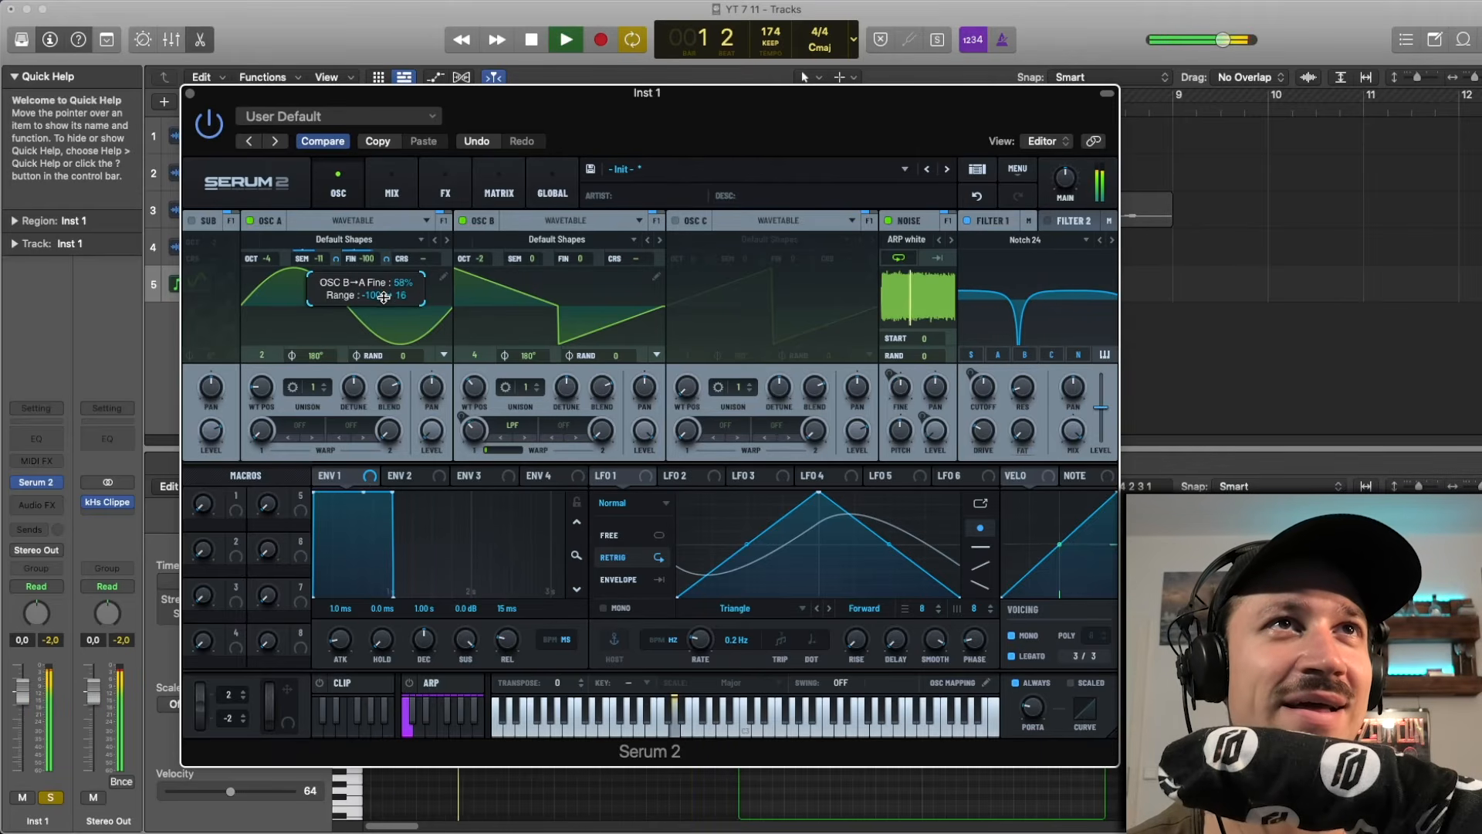
key("space")
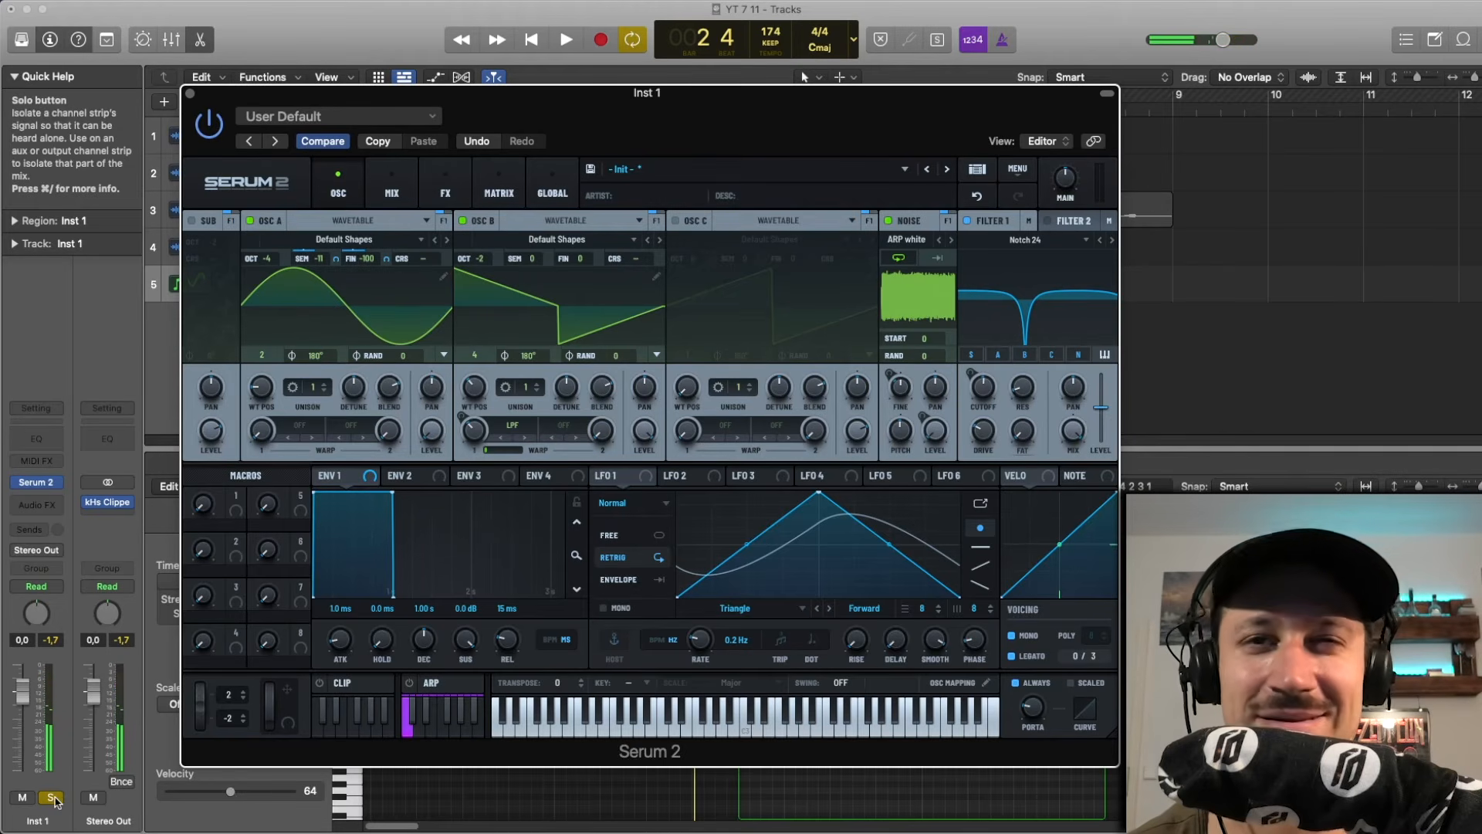
- Unsolo the bass track, set oscillator A's semitones to -12 and raise its fine tuning by ear against the drums
left_click(52, 798)
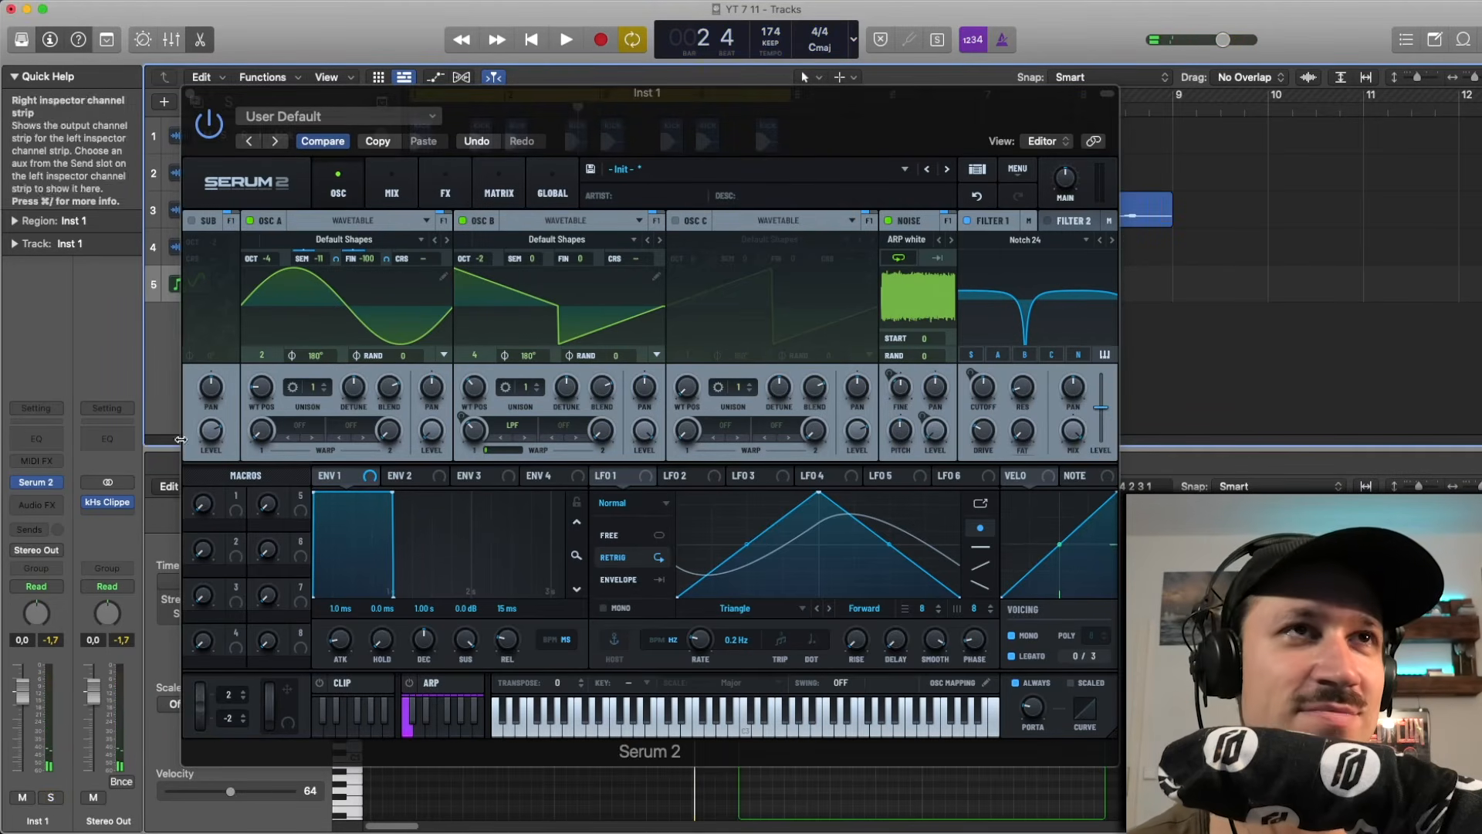
key("space")
mouse_move(369, 264)
left_click_drag(315, 260, 316, 270)
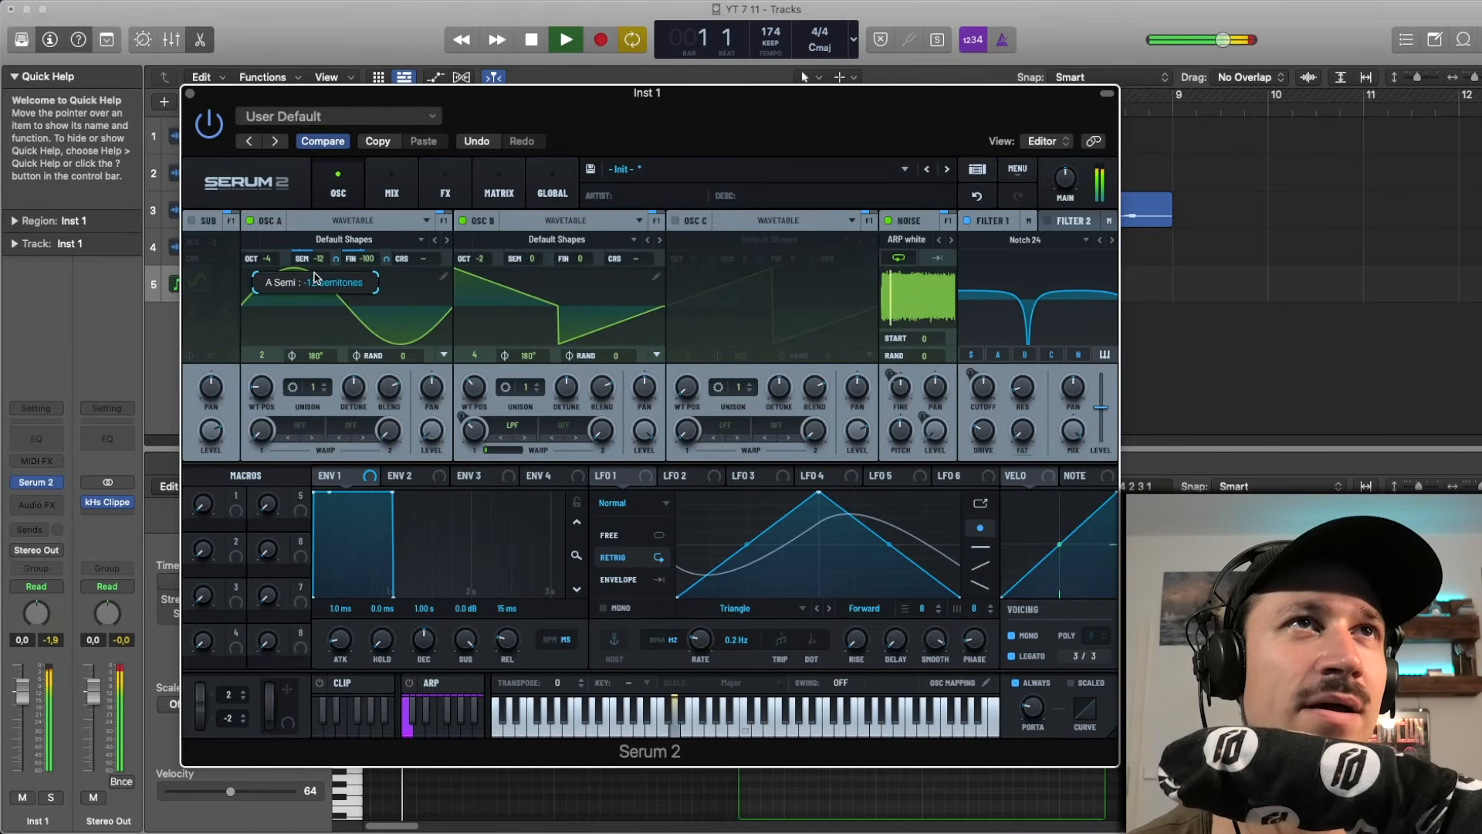
left_click_drag(367, 260, 378, 239)
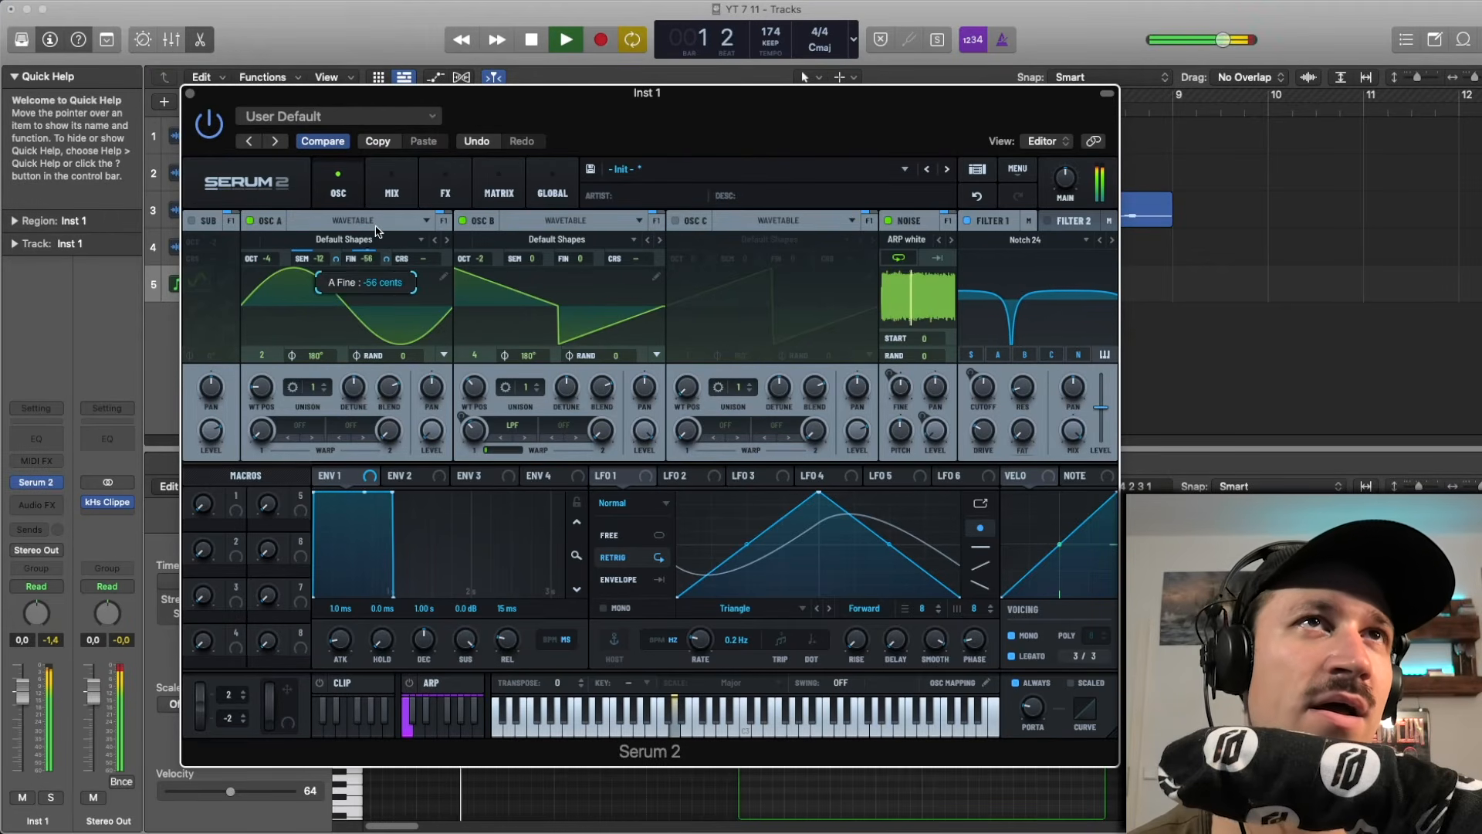
mouse_move(273, 263)
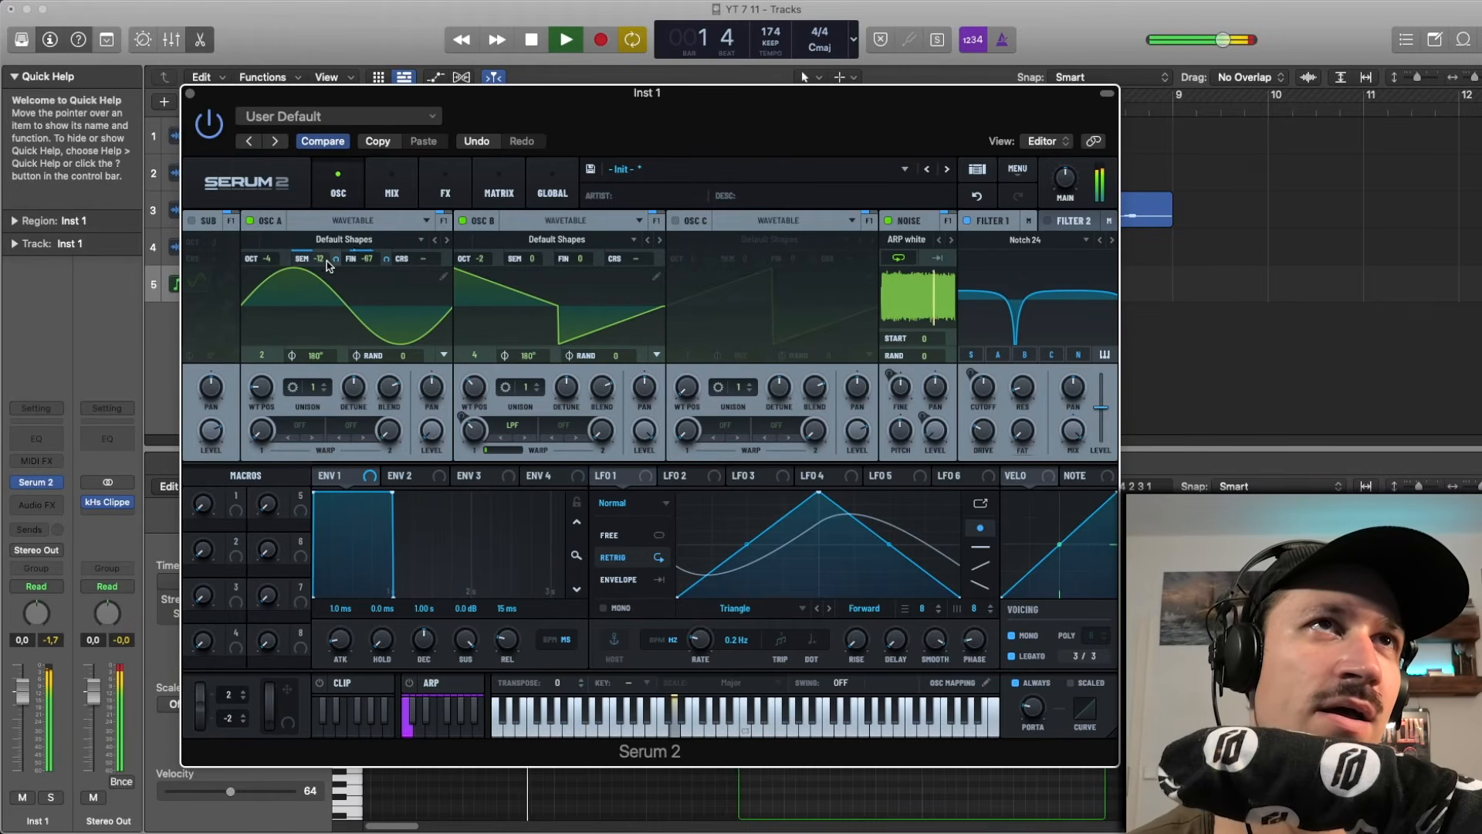
key("space")
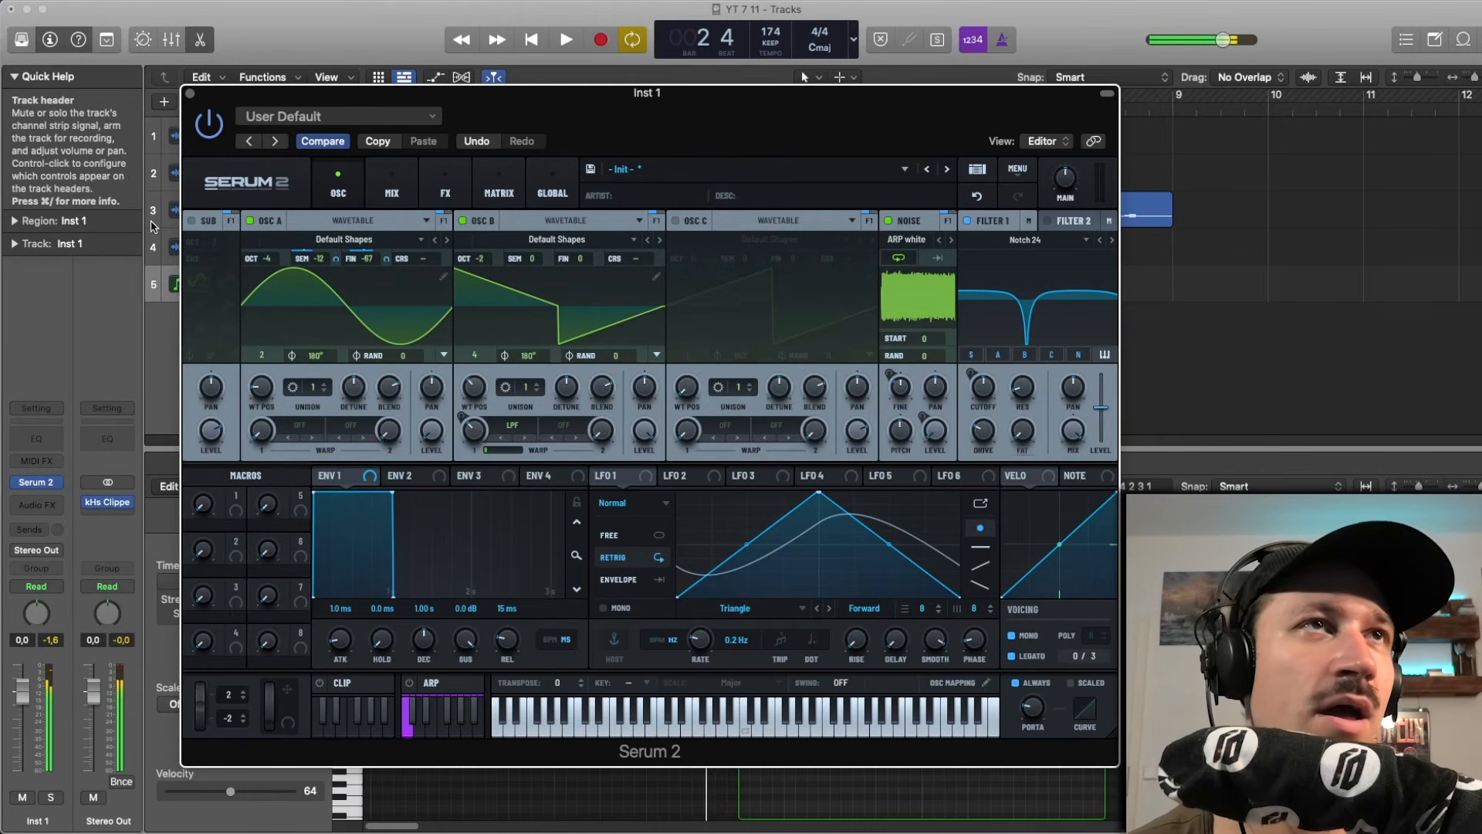
- Close the synth window and insert the stereo Waves F6 equalizer on the Inst 1 channel after Serum 2
left_click(189, 94)
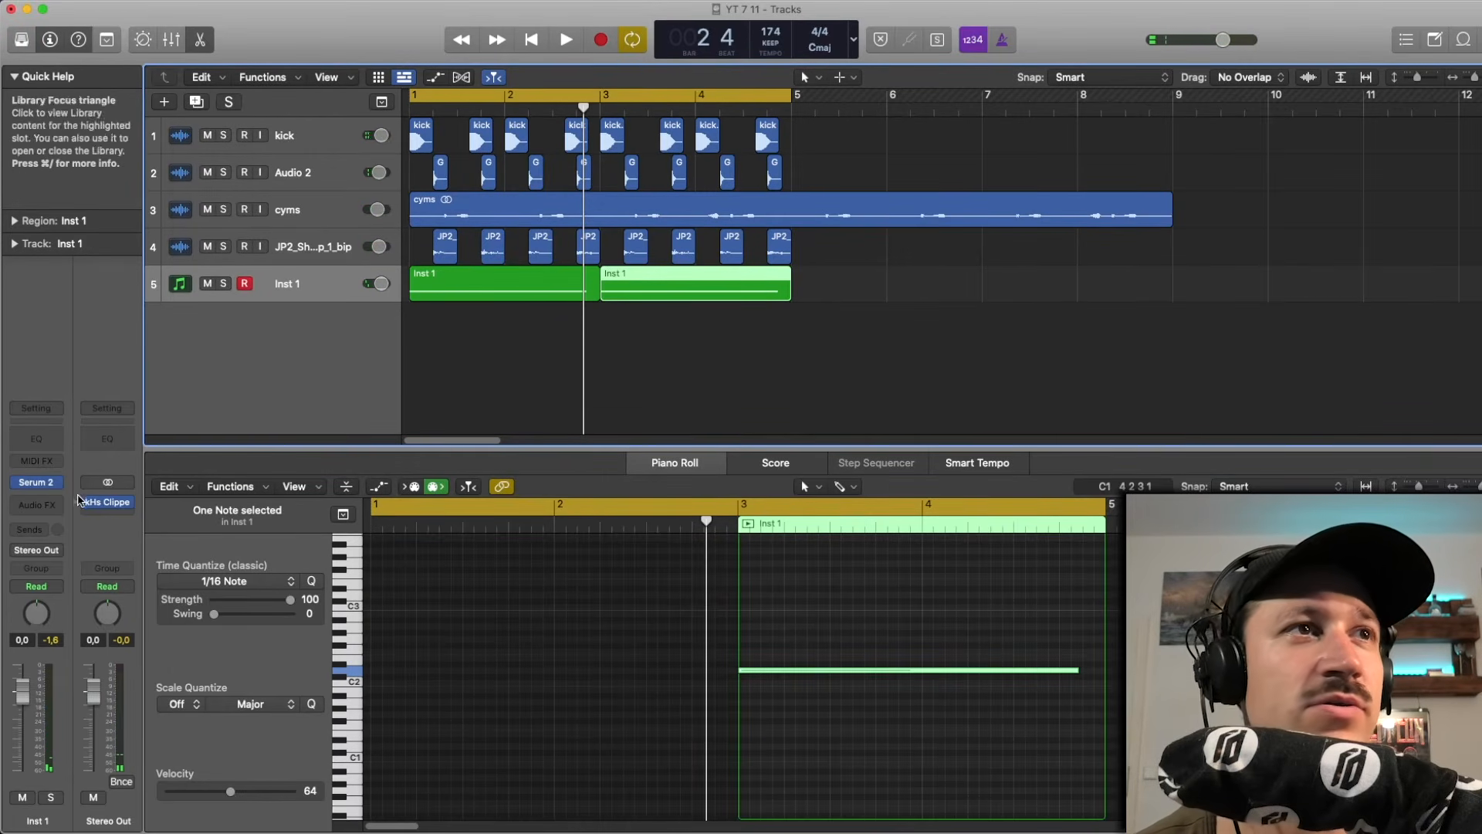
left_click(56, 503)
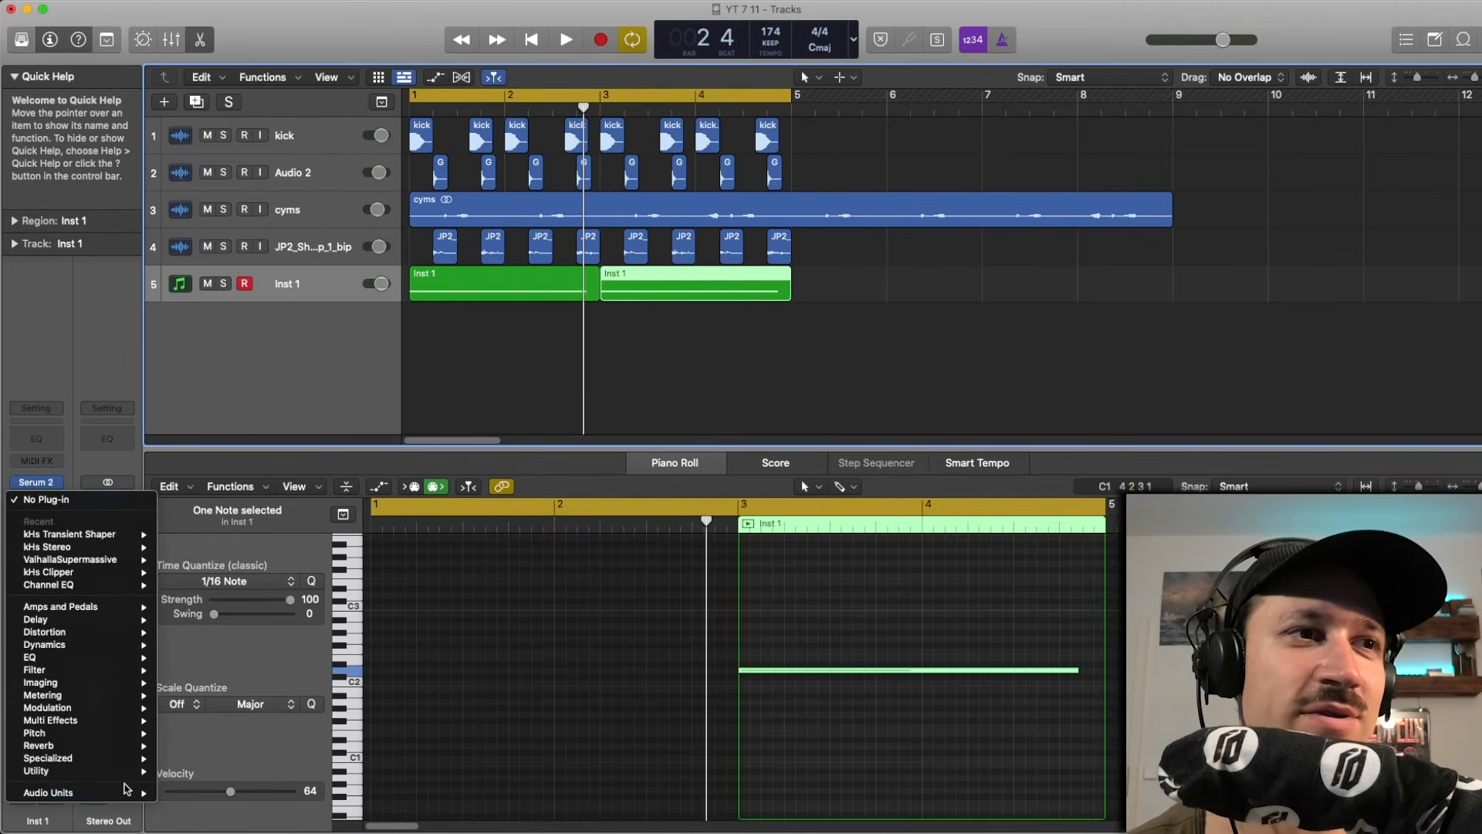
mouse_move(135, 792)
mouse_move(200, 757)
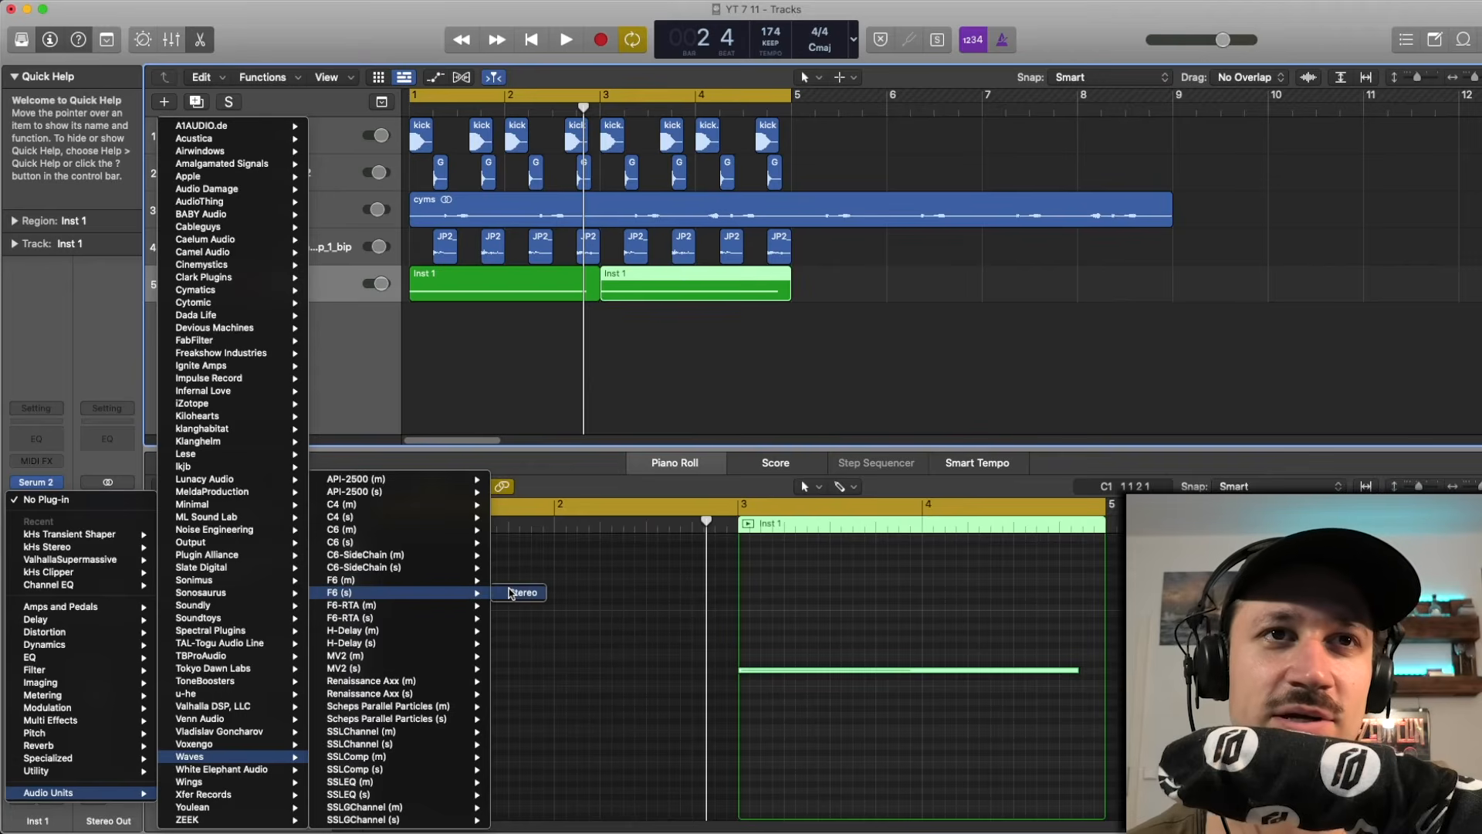
left_click(510, 593)
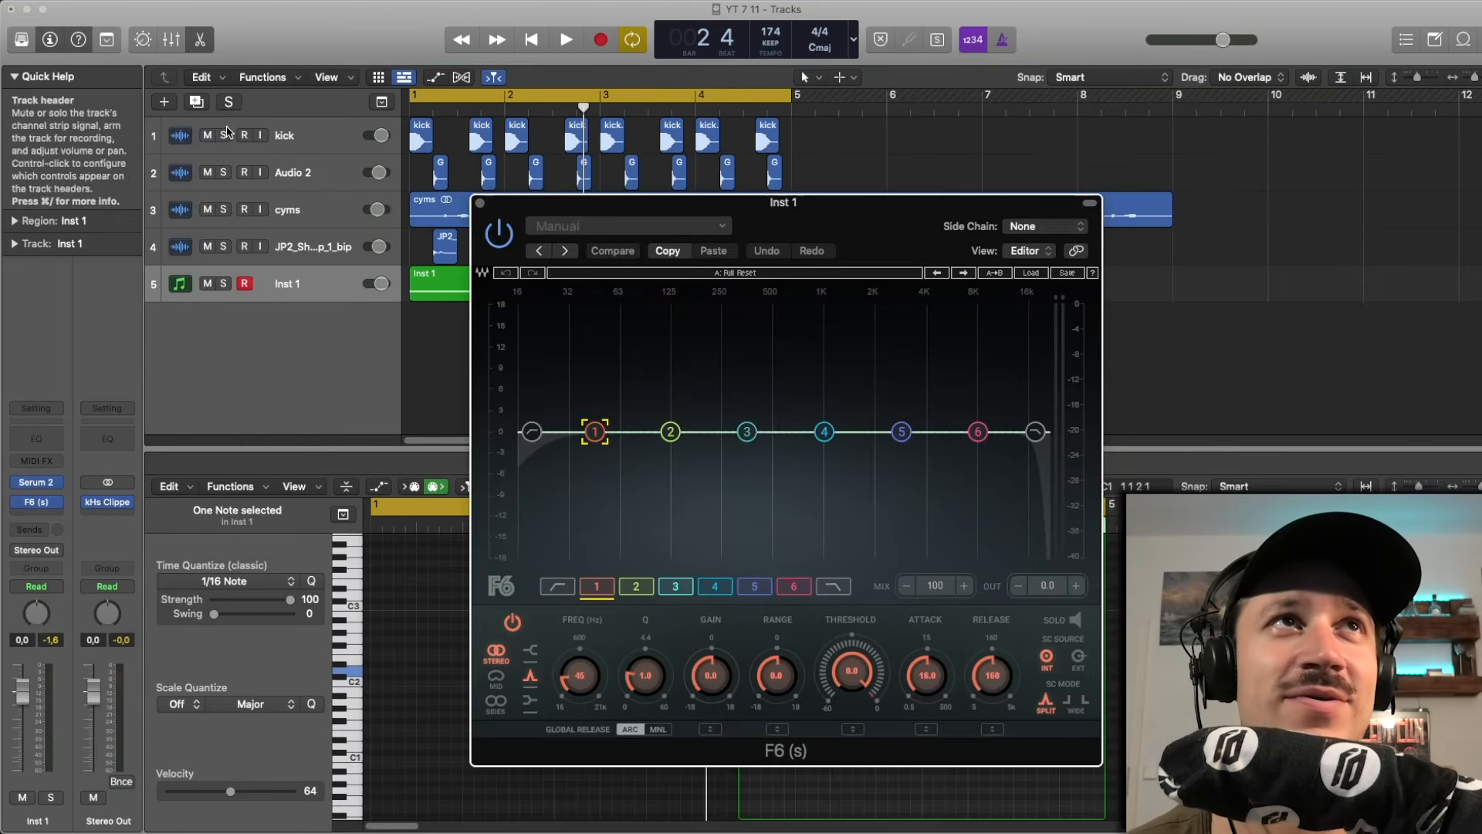
- Solo the kick track and choose kick (Audio 3) as the F6 side-chain source
left_click(223, 135)
left_click(1047, 227)
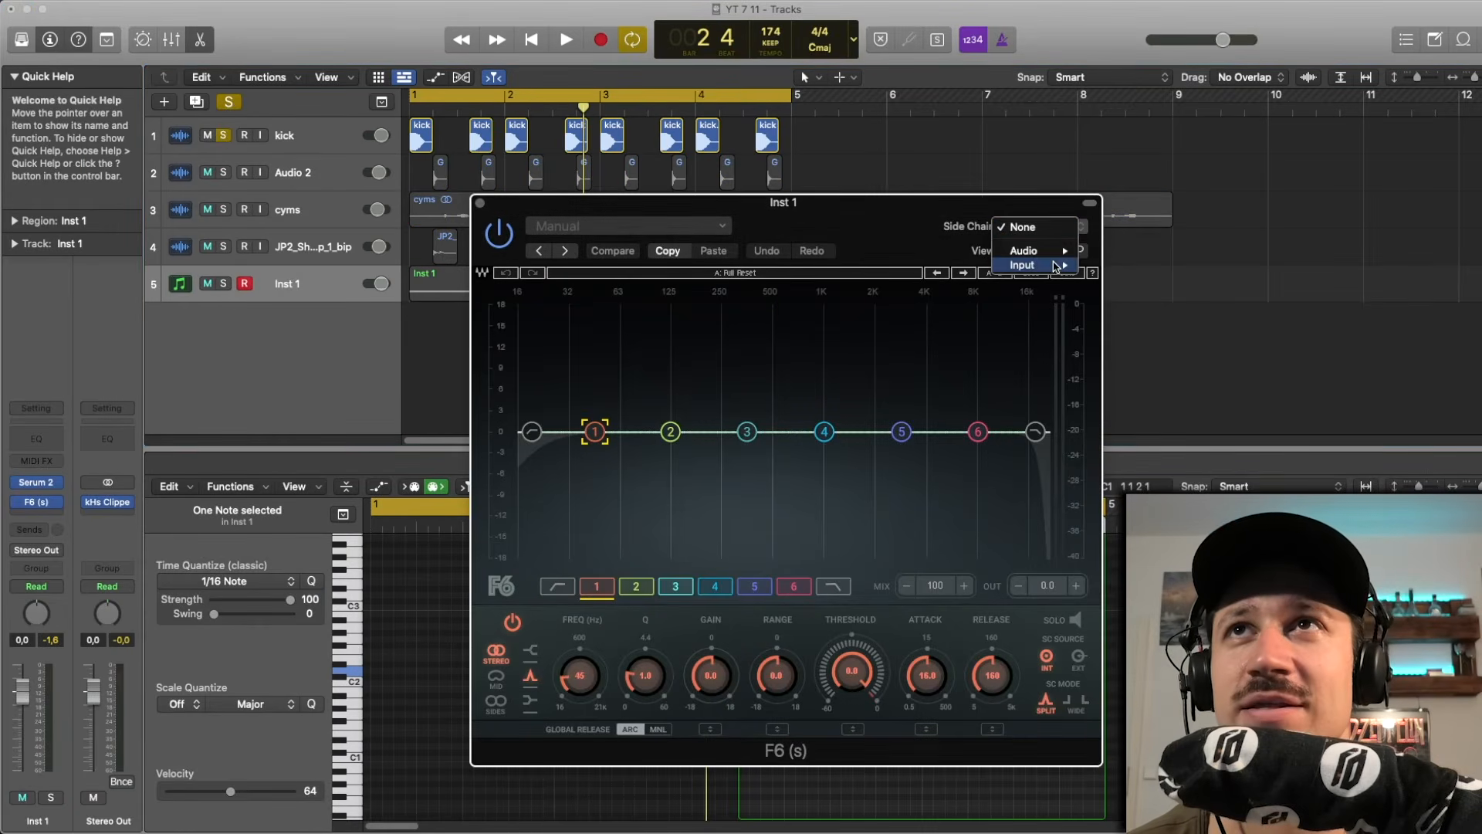
mouse_move(1035, 251)
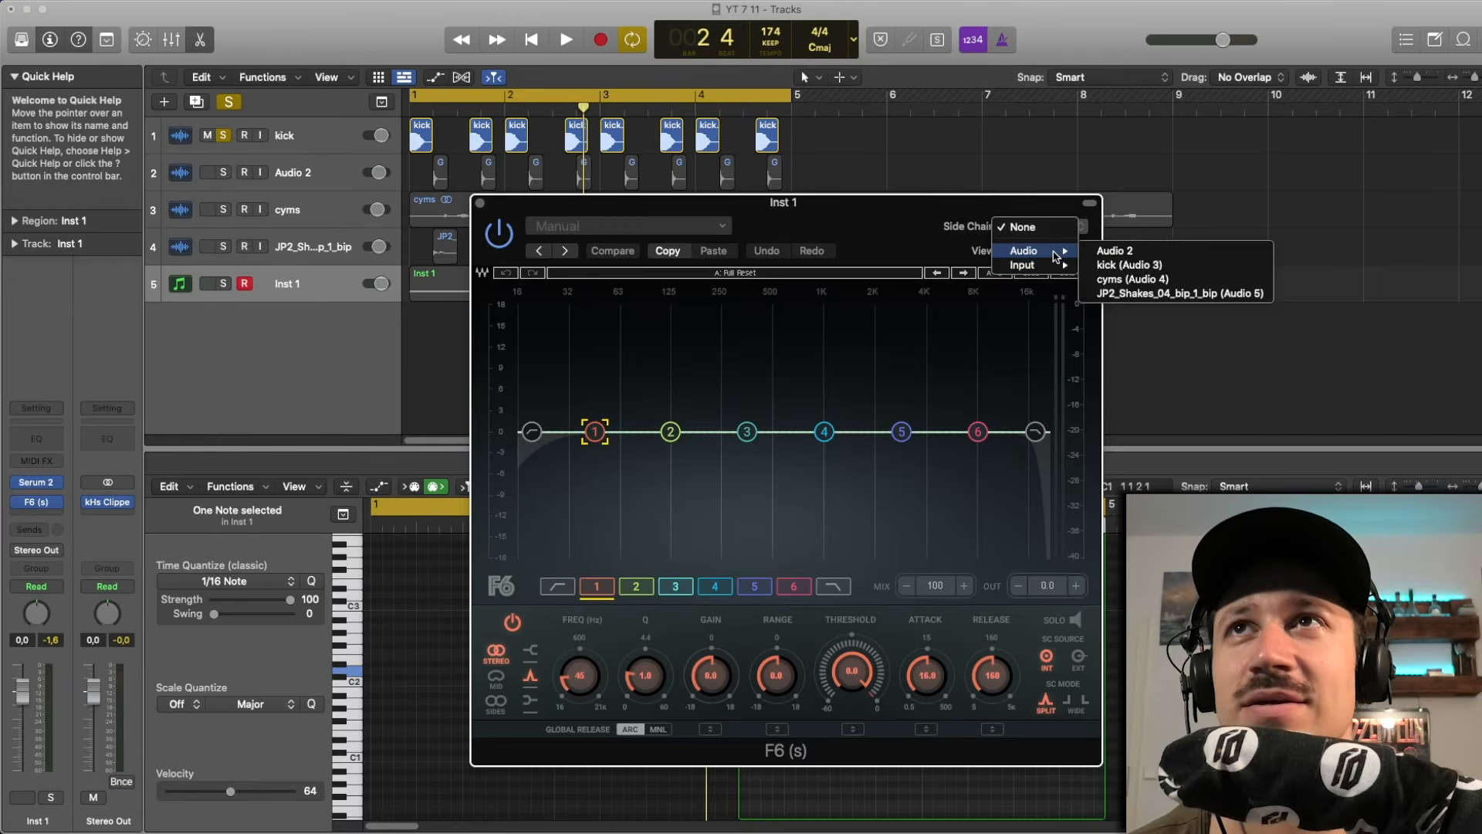
left_click(1121, 265)
left_click_drag(782, 216, 665, 170)
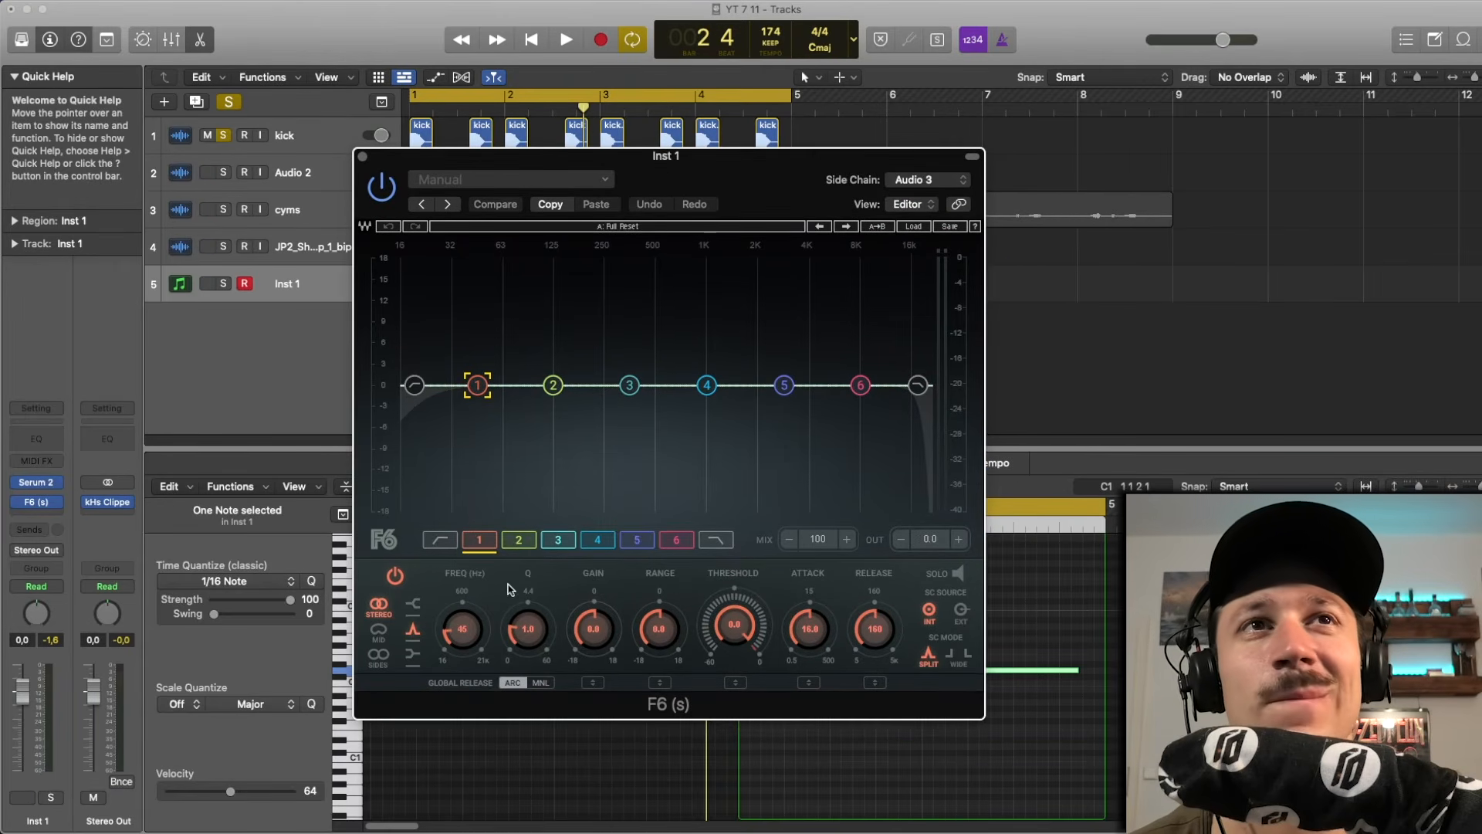
- Set F6 band 1 to the external side-chain source with 0.5 attack, -18 range and about -18 threshold, checking it during playback
left_click_drag(484, 385, 535, 384)
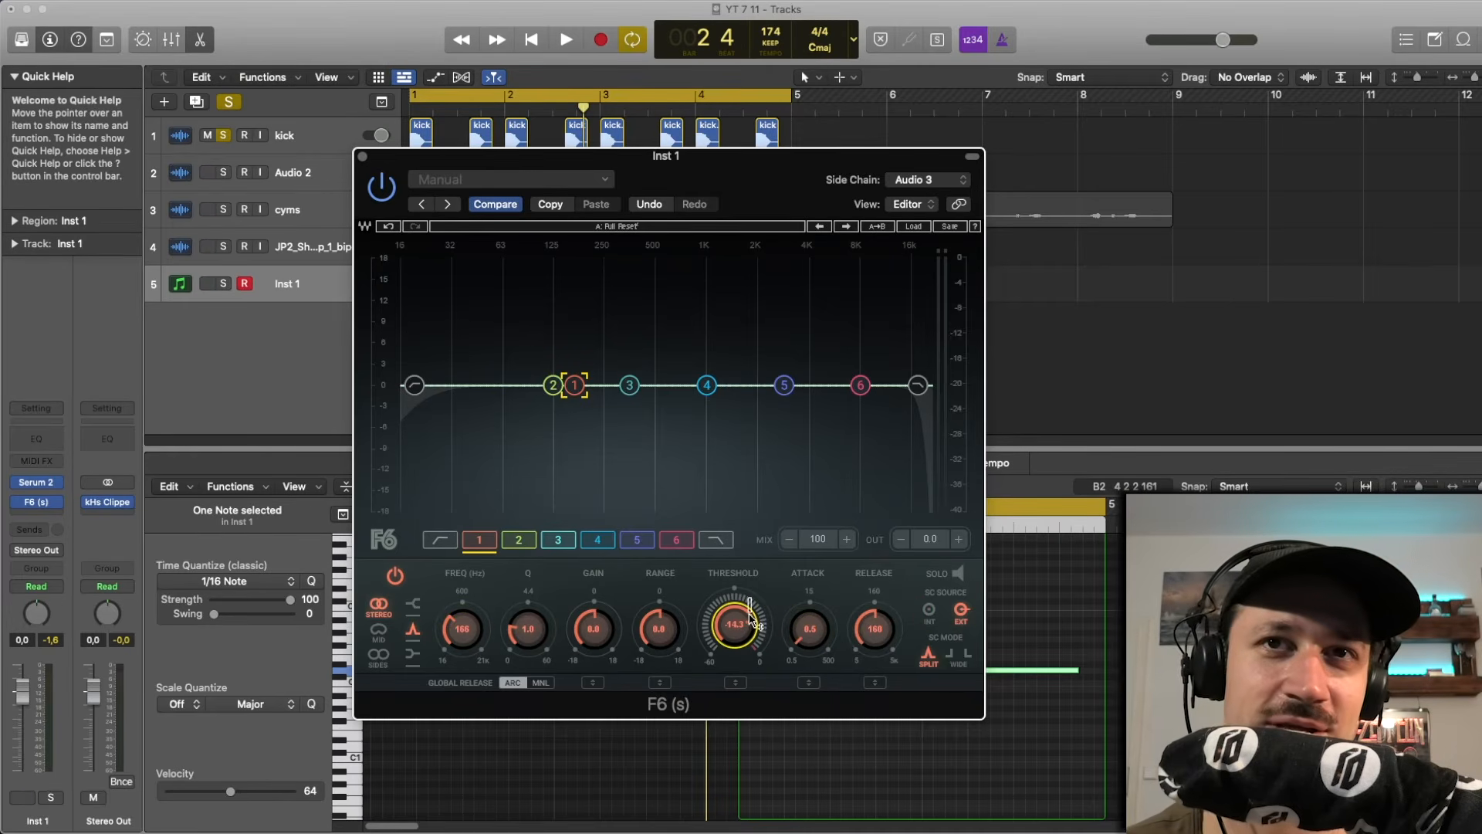
key("space")
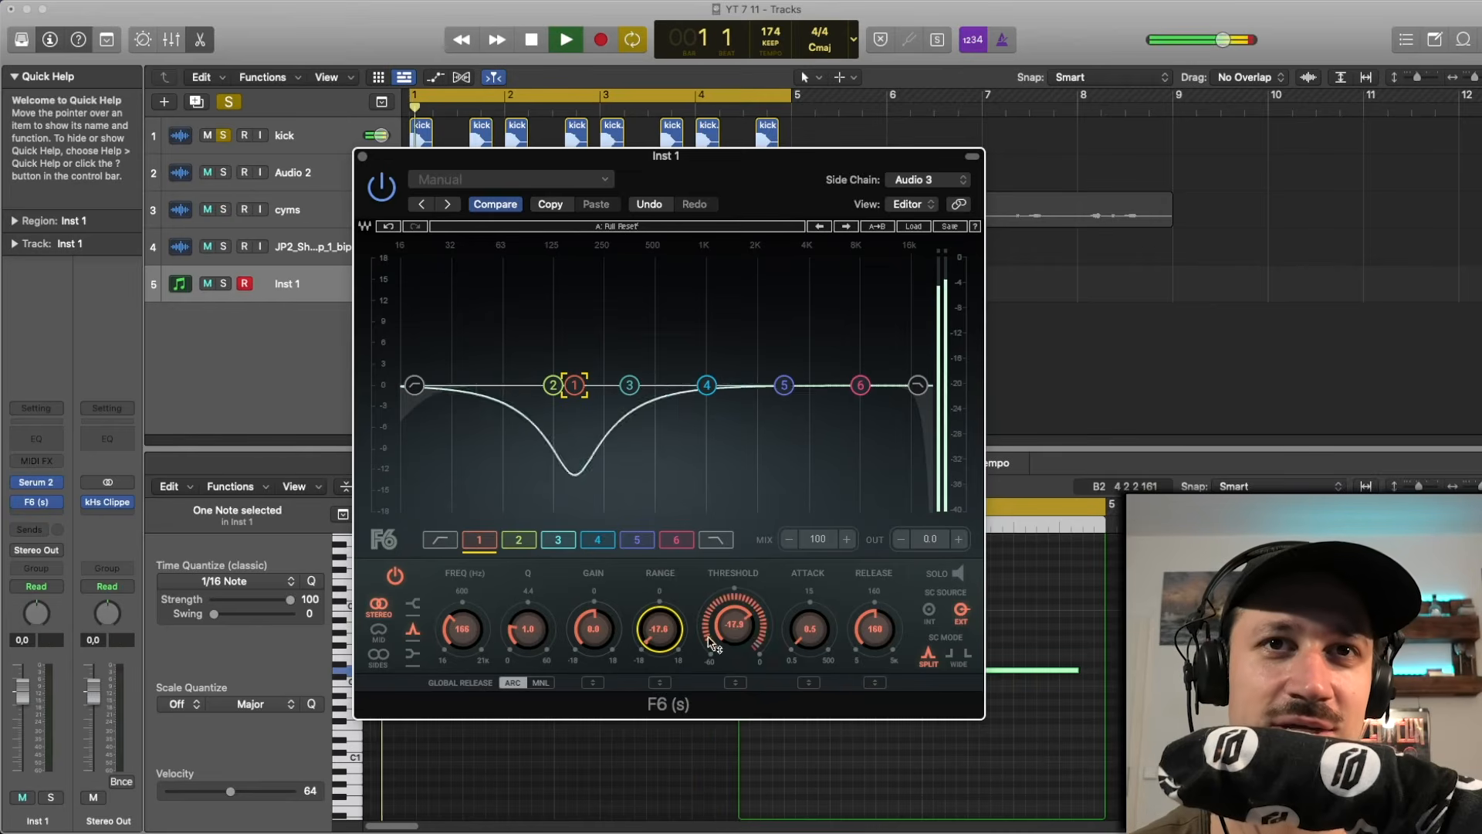
key("space")
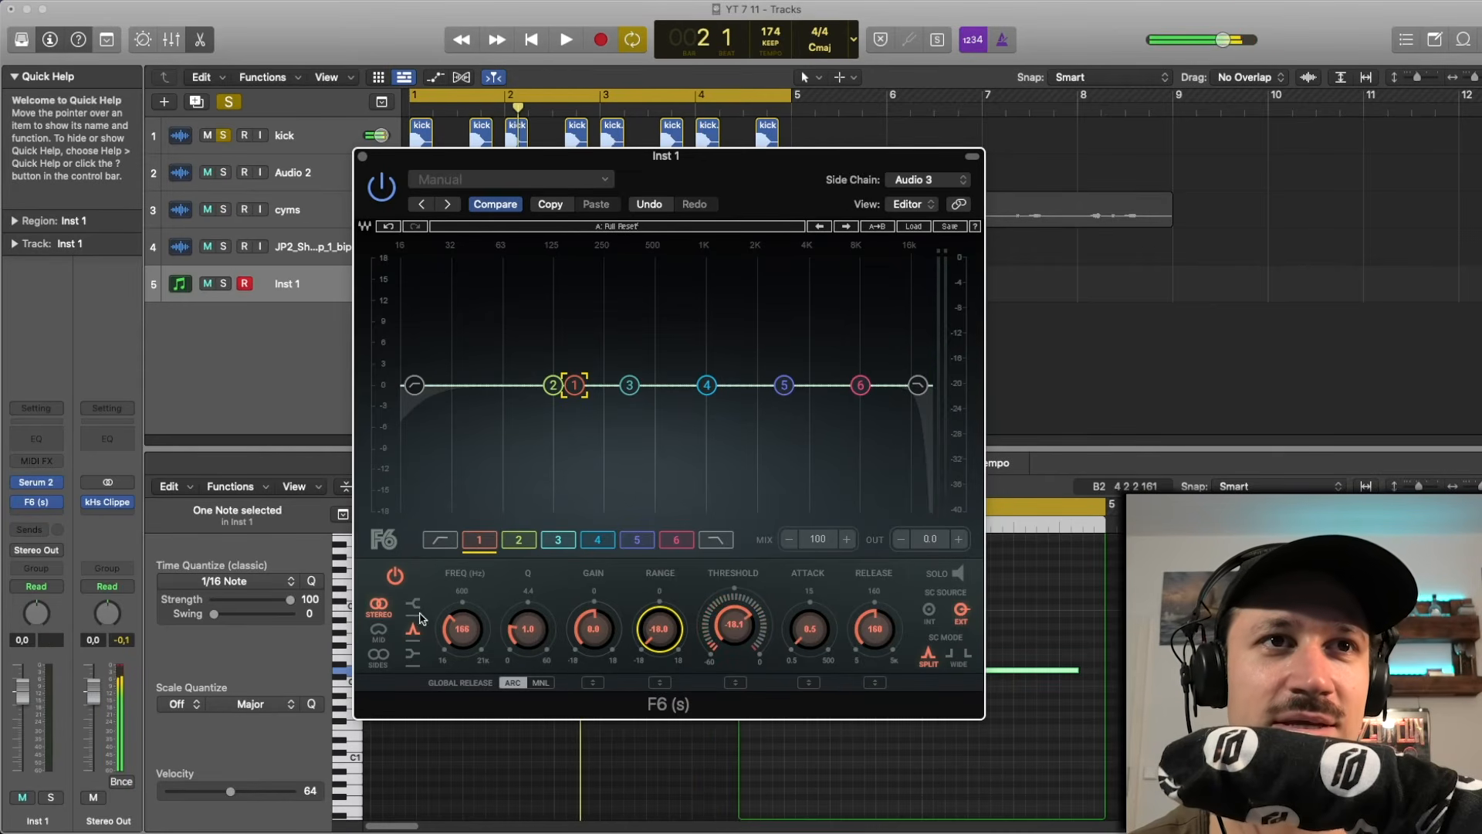
- Make band 1 a low shelf and, with the bass soloed, tune it to 270 Hz, Q 0.5, threshold -18.4 and release 136
key("space")
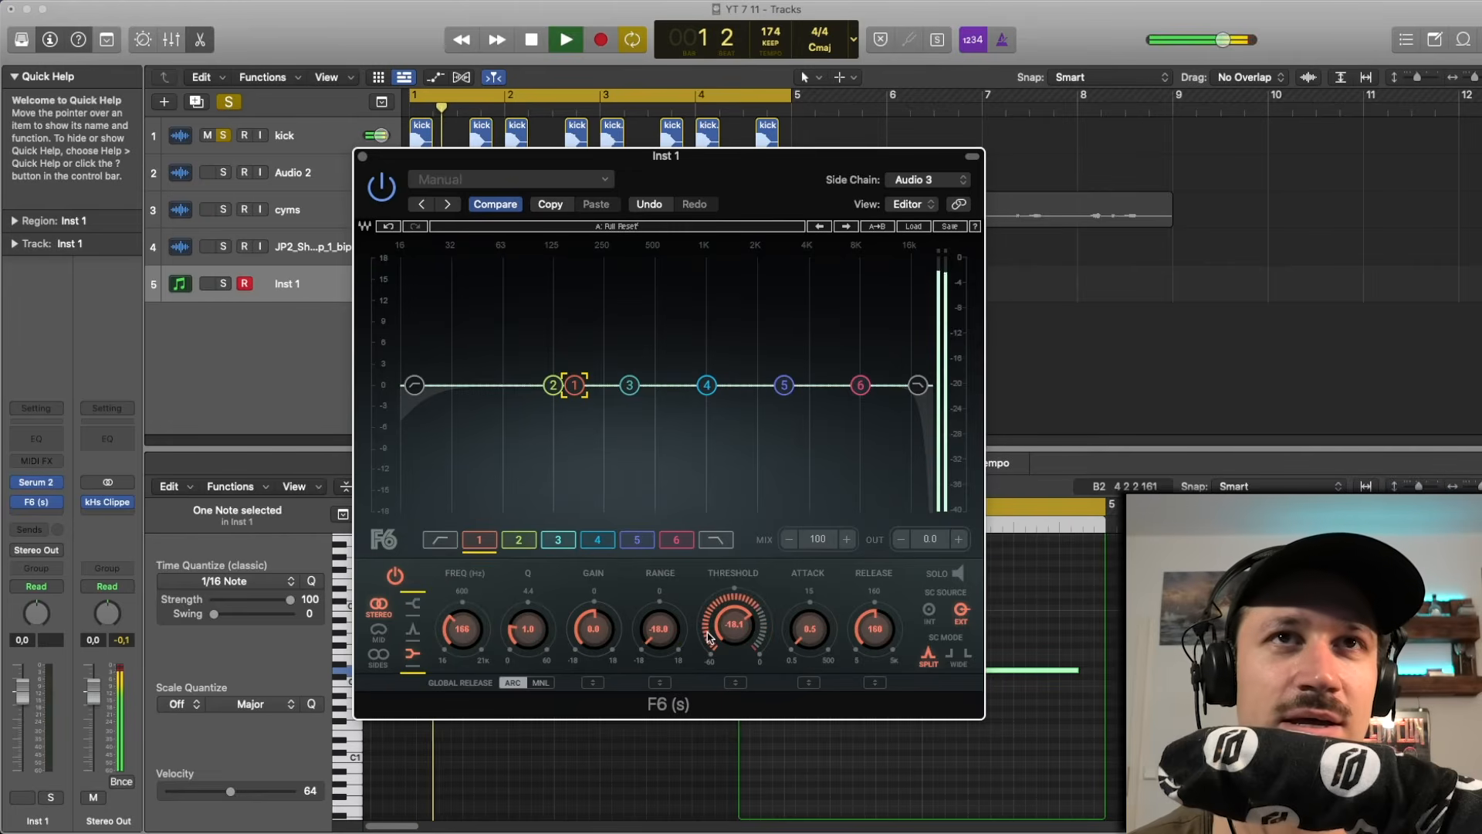
key("space")
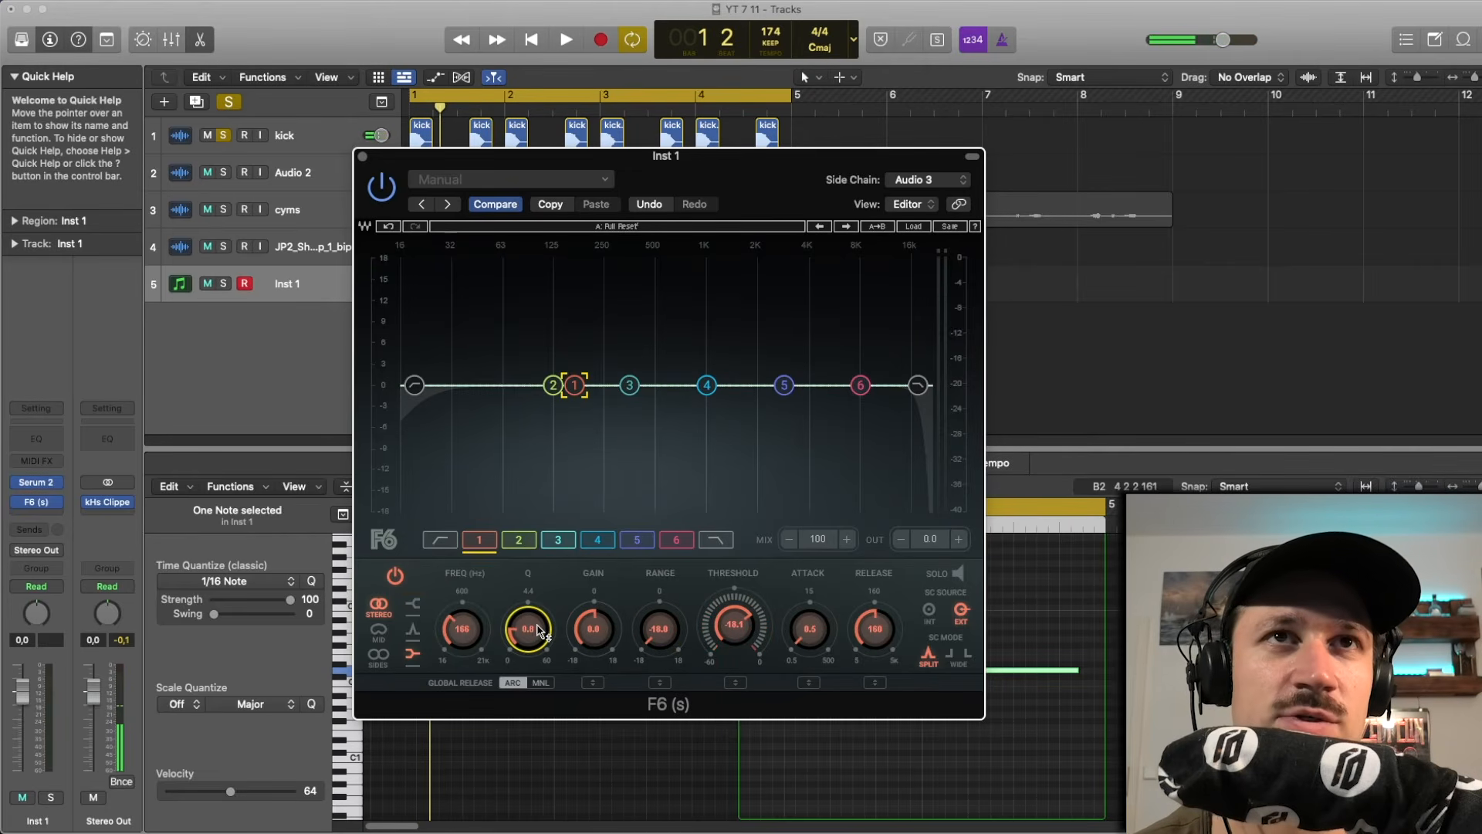
key("space")
left_click(223, 284)
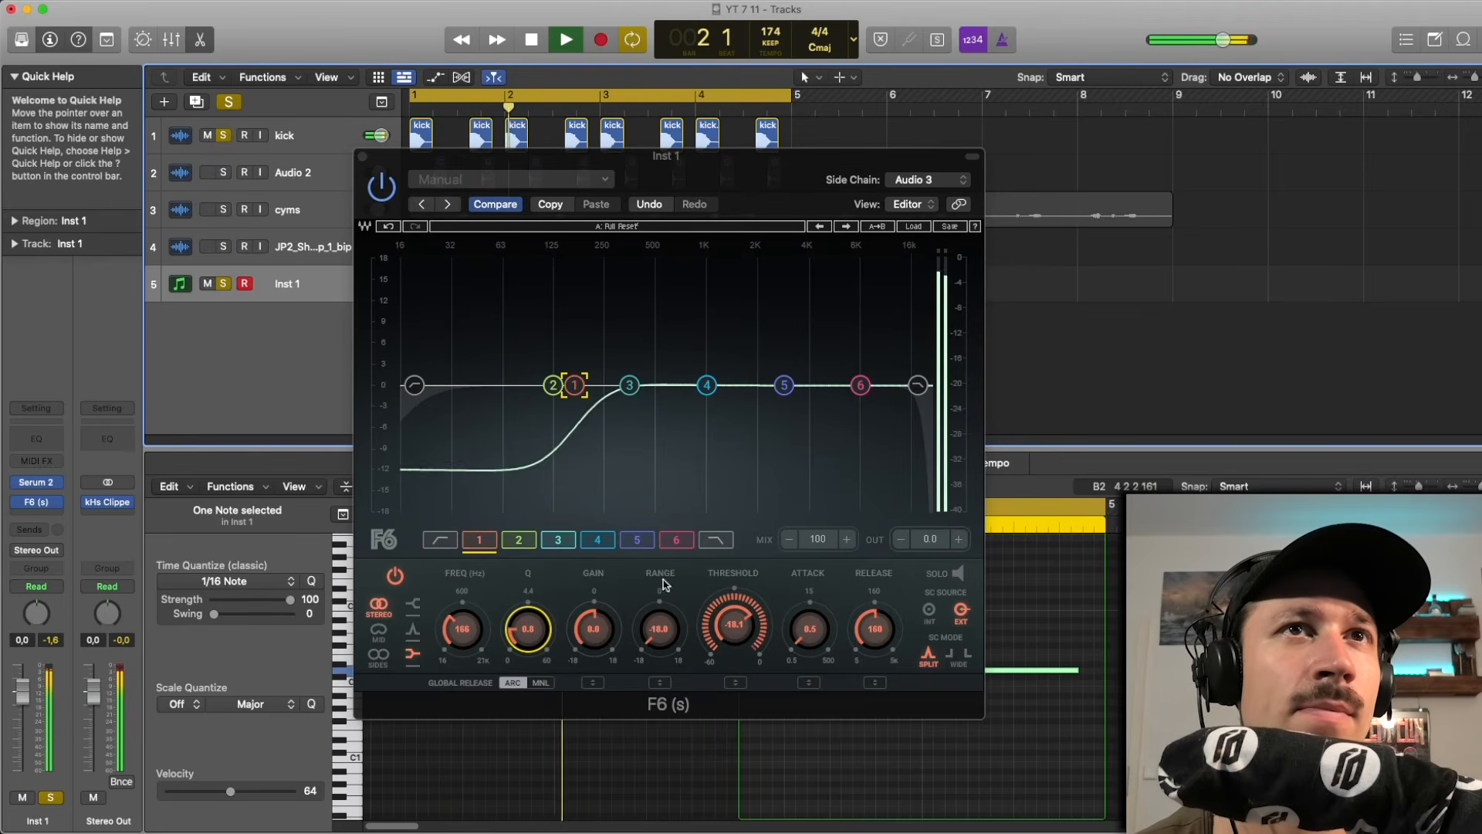
left_click_drag(874, 629, 874, 636)
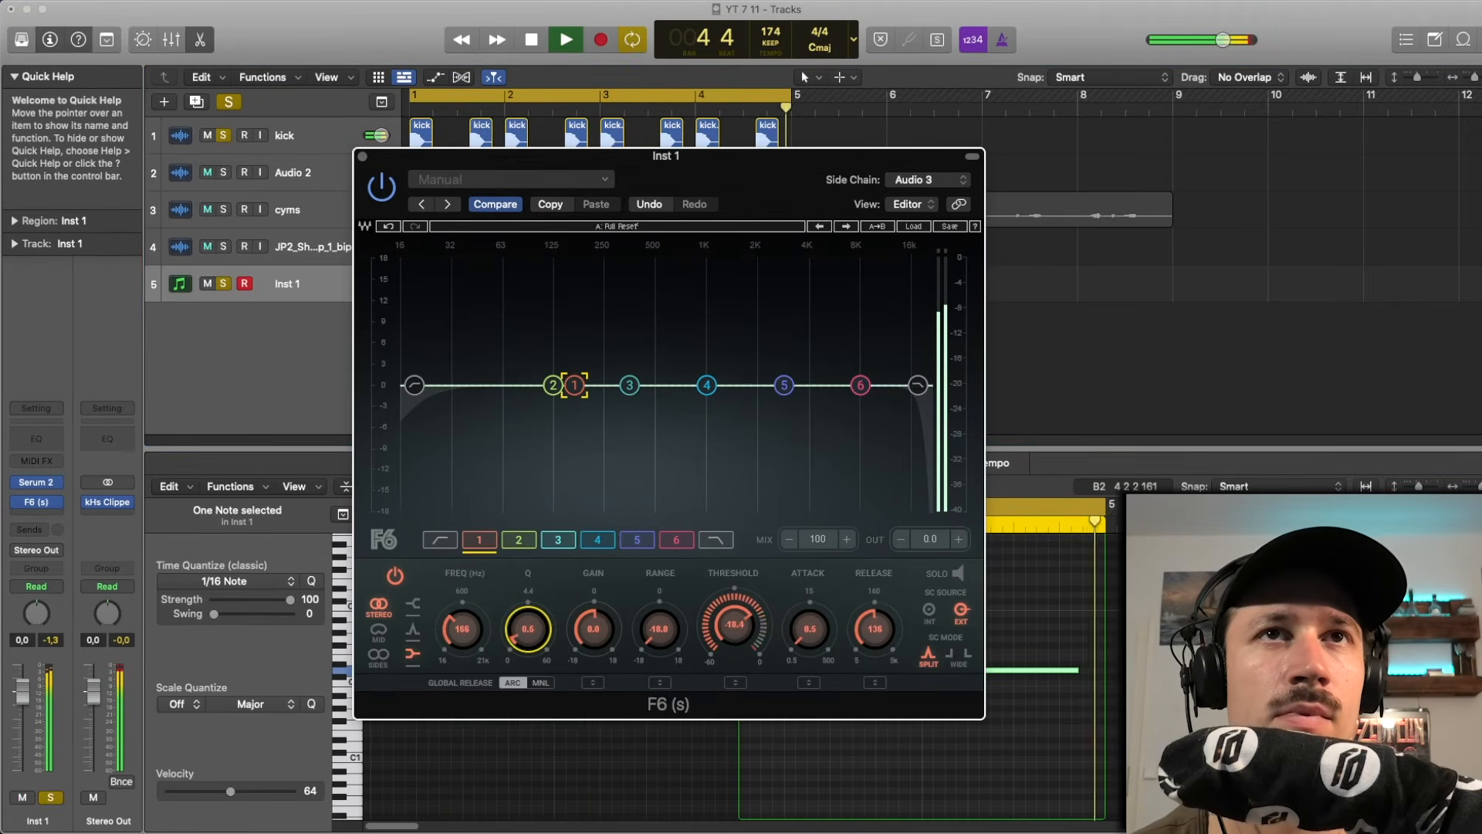
left_click_drag(462, 629, 461, 607)
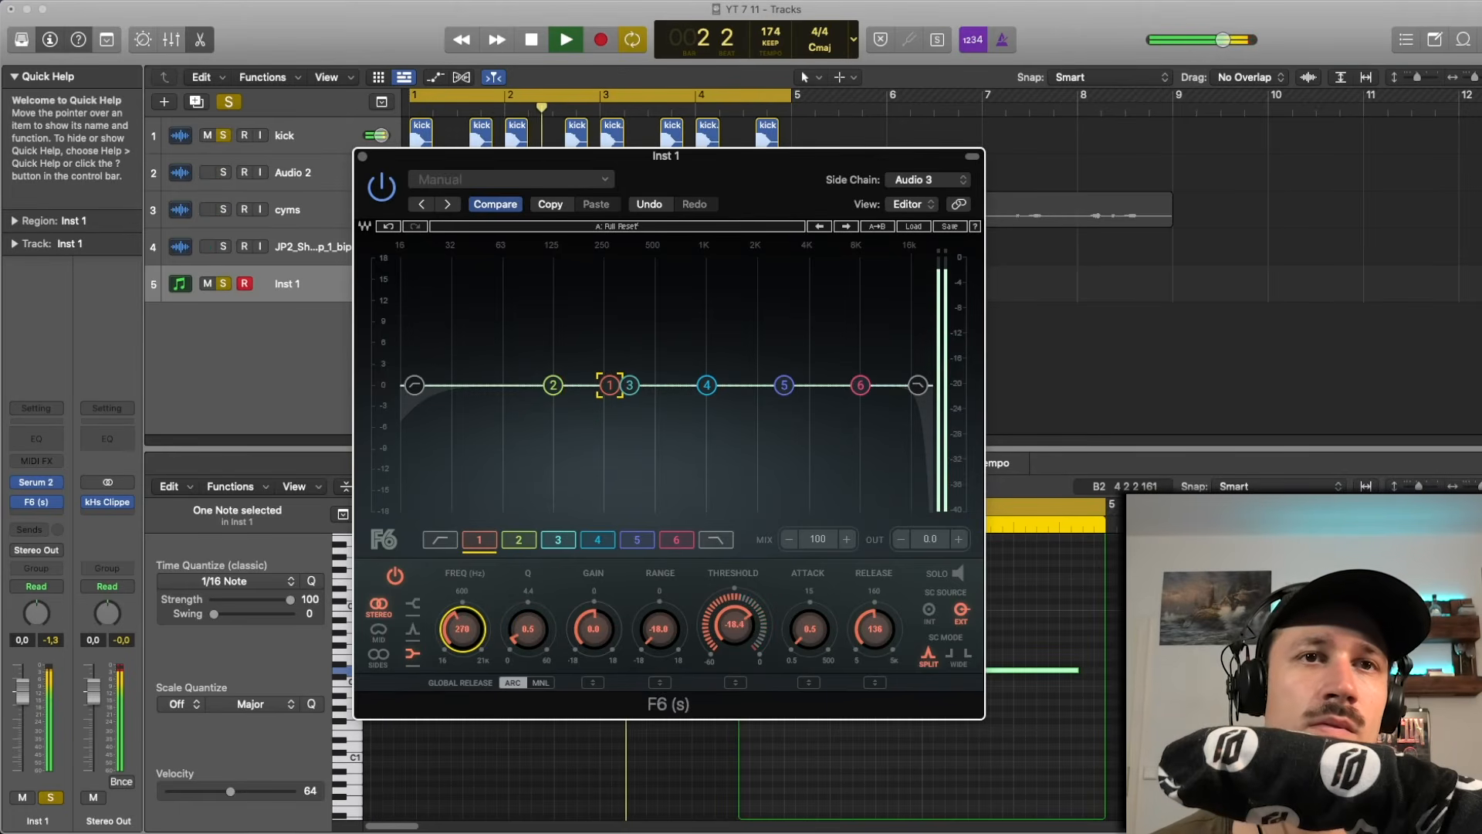
- Close the F6 window, stop playback and unsolo the Inst 1 and kick tracks
left_click(362, 157)
key("space")
left_click(223, 283)
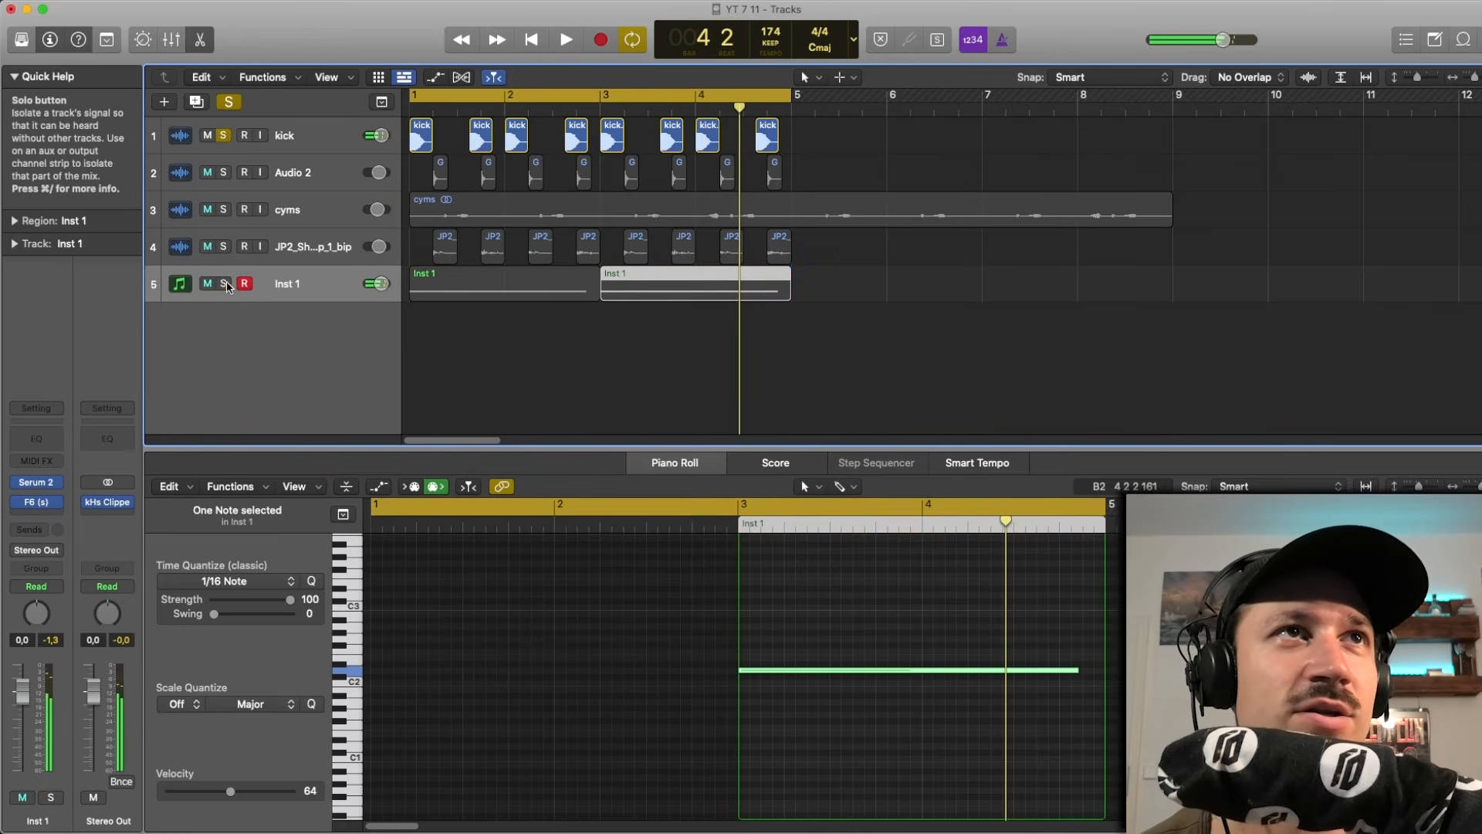
left_click(227, 137)
left_click(190, 293)
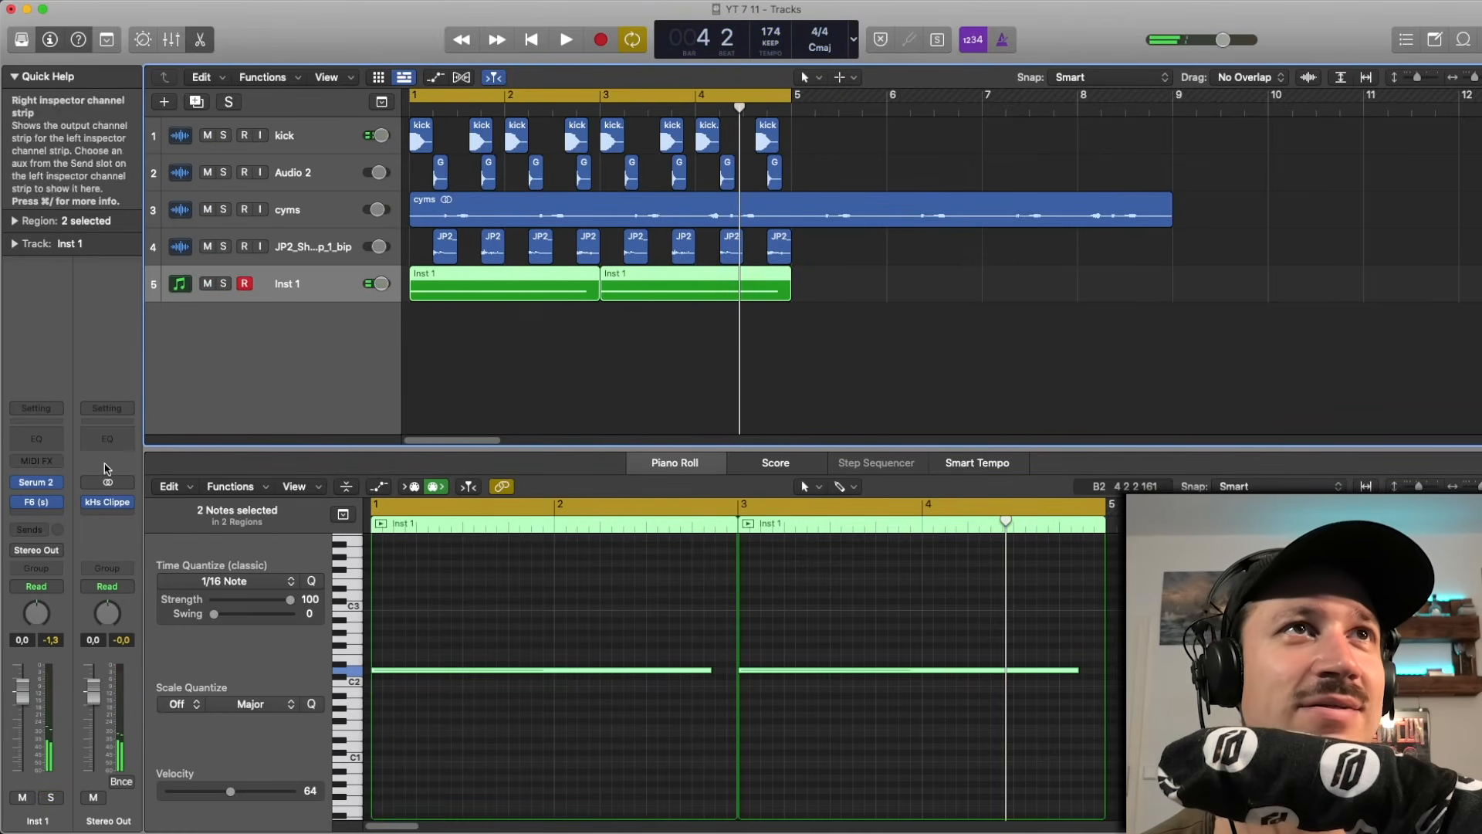
- Reopen Serum 2 and assign LFO 2 to oscillator A's octave with a modulation amount of 28%
left_click(46, 487)
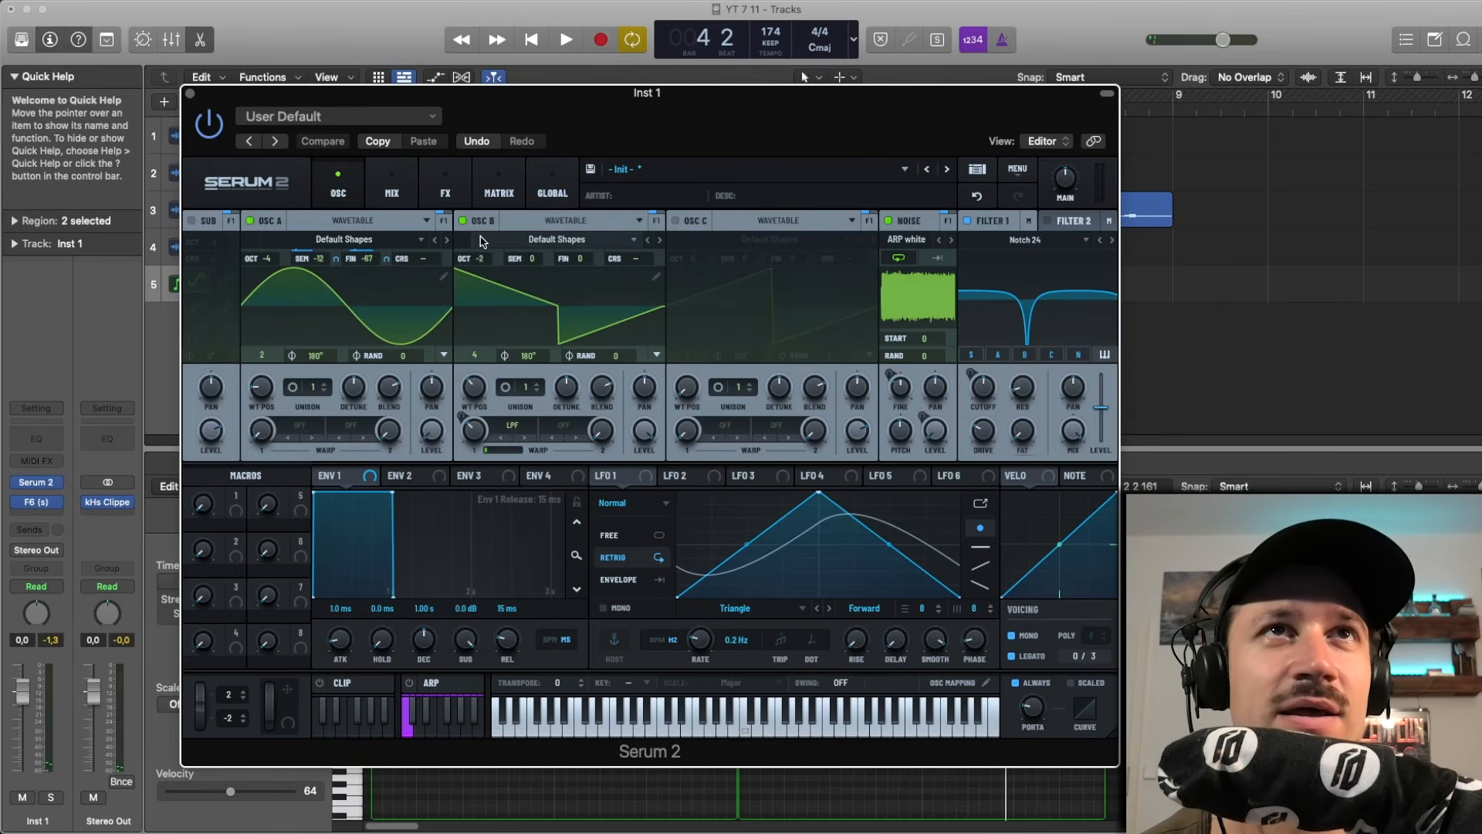
key("space")
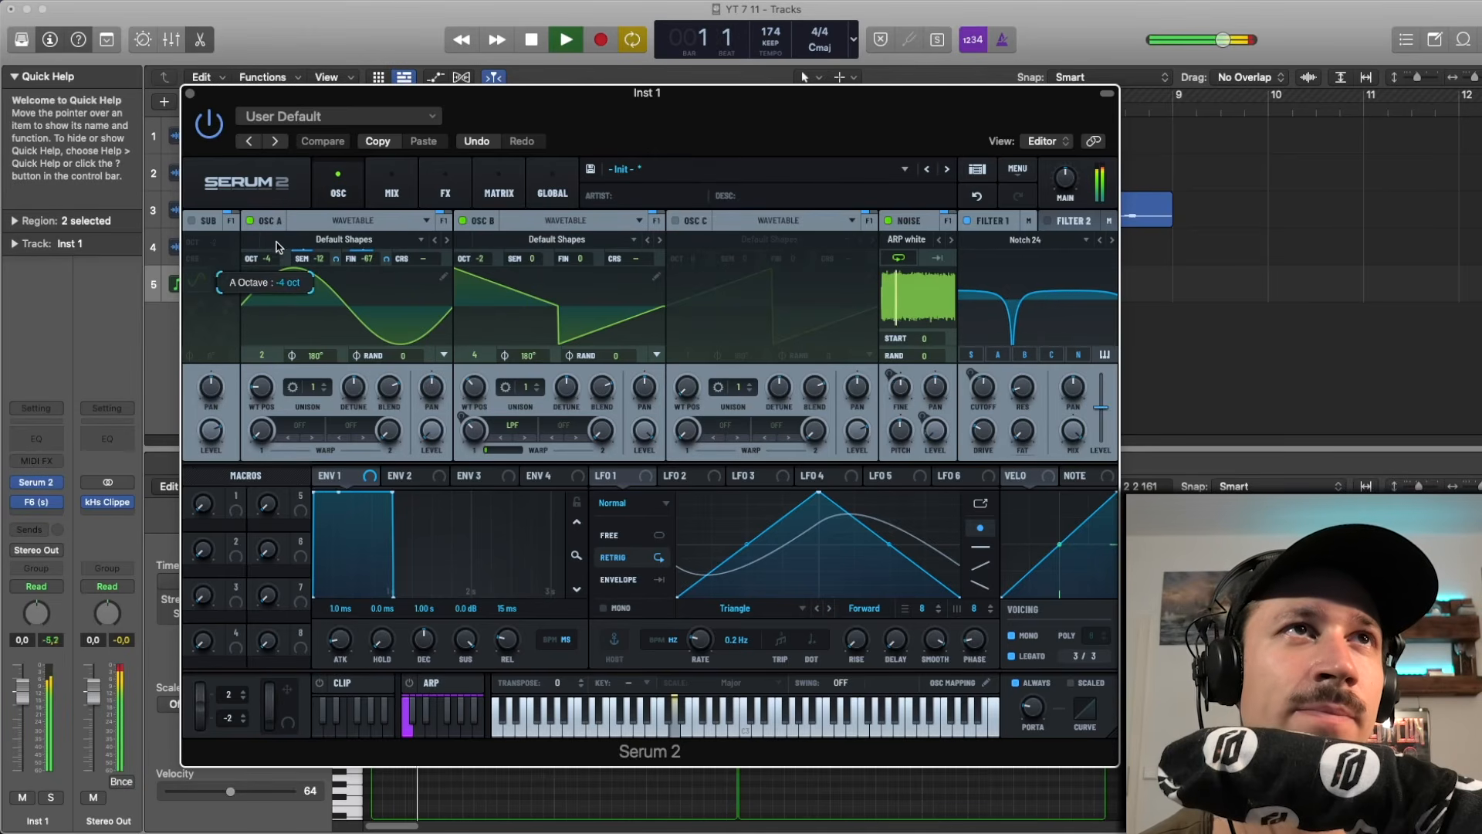
key("space")
left_click(692, 476)
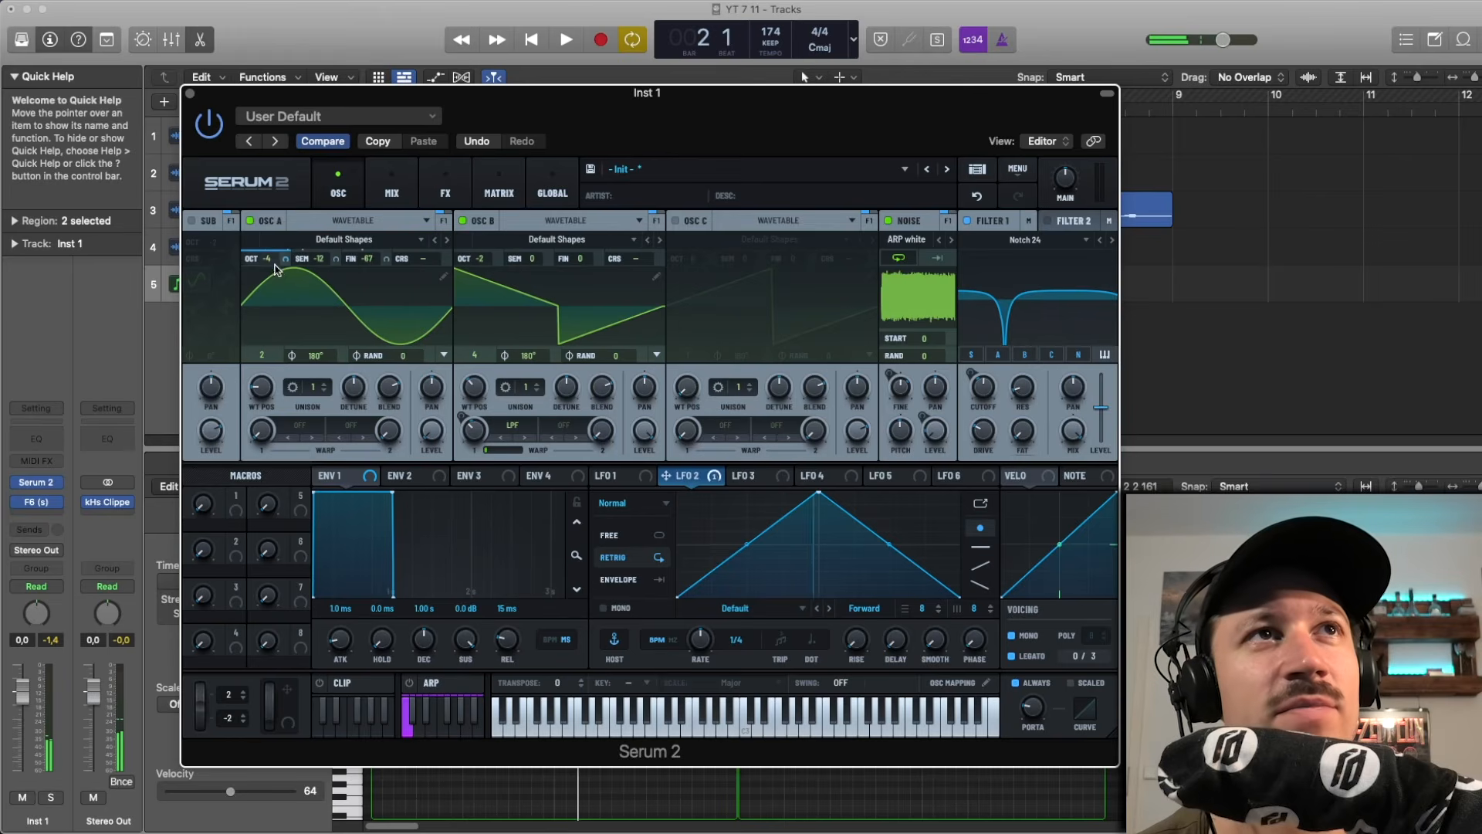
left_click_drag(289, 260, 290, 261)
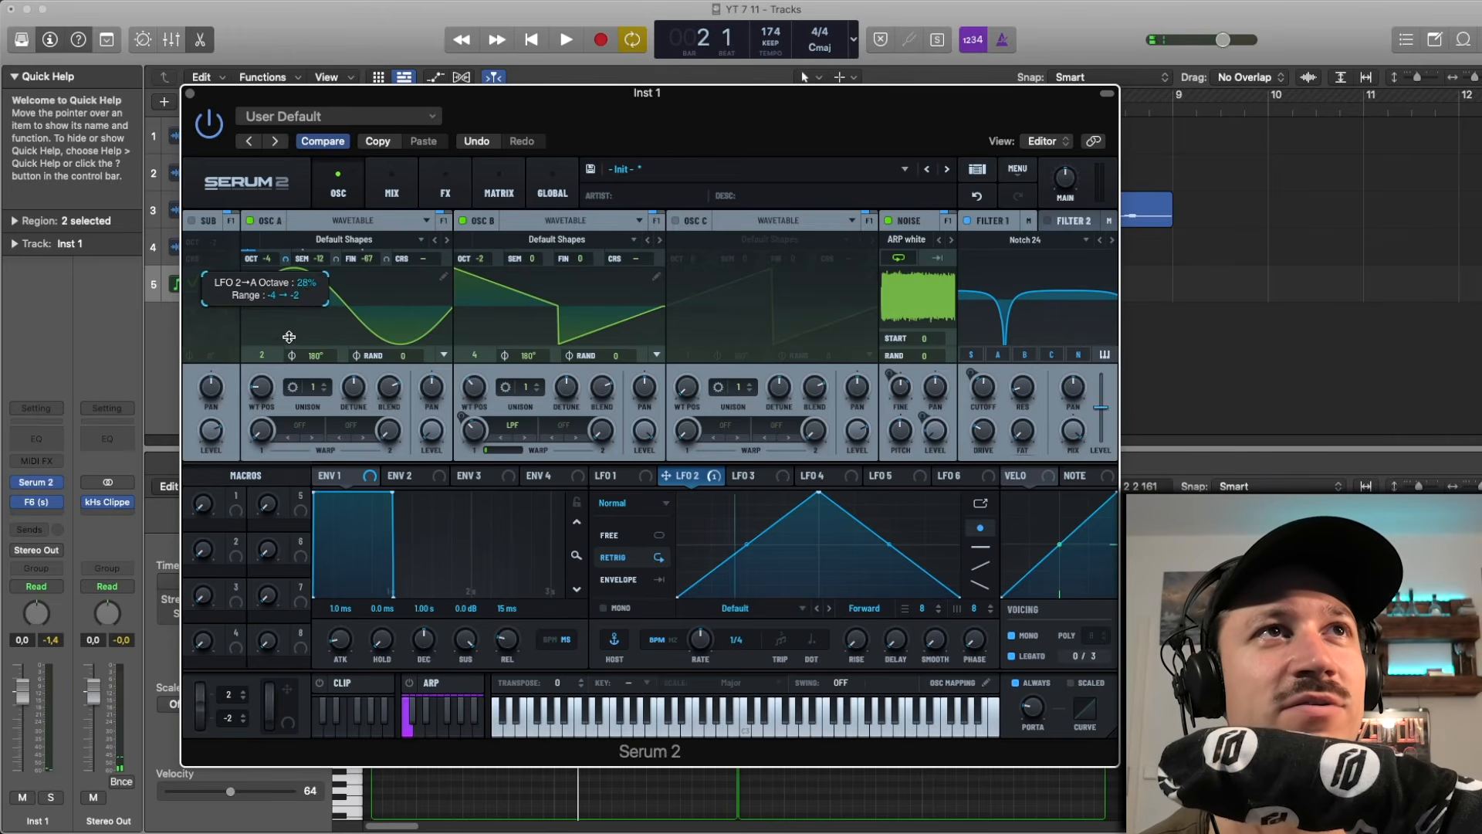
- Set LFO 2's rate to one bar and add baseline points on both sides of the peak to form a narrow triangle
key("space")
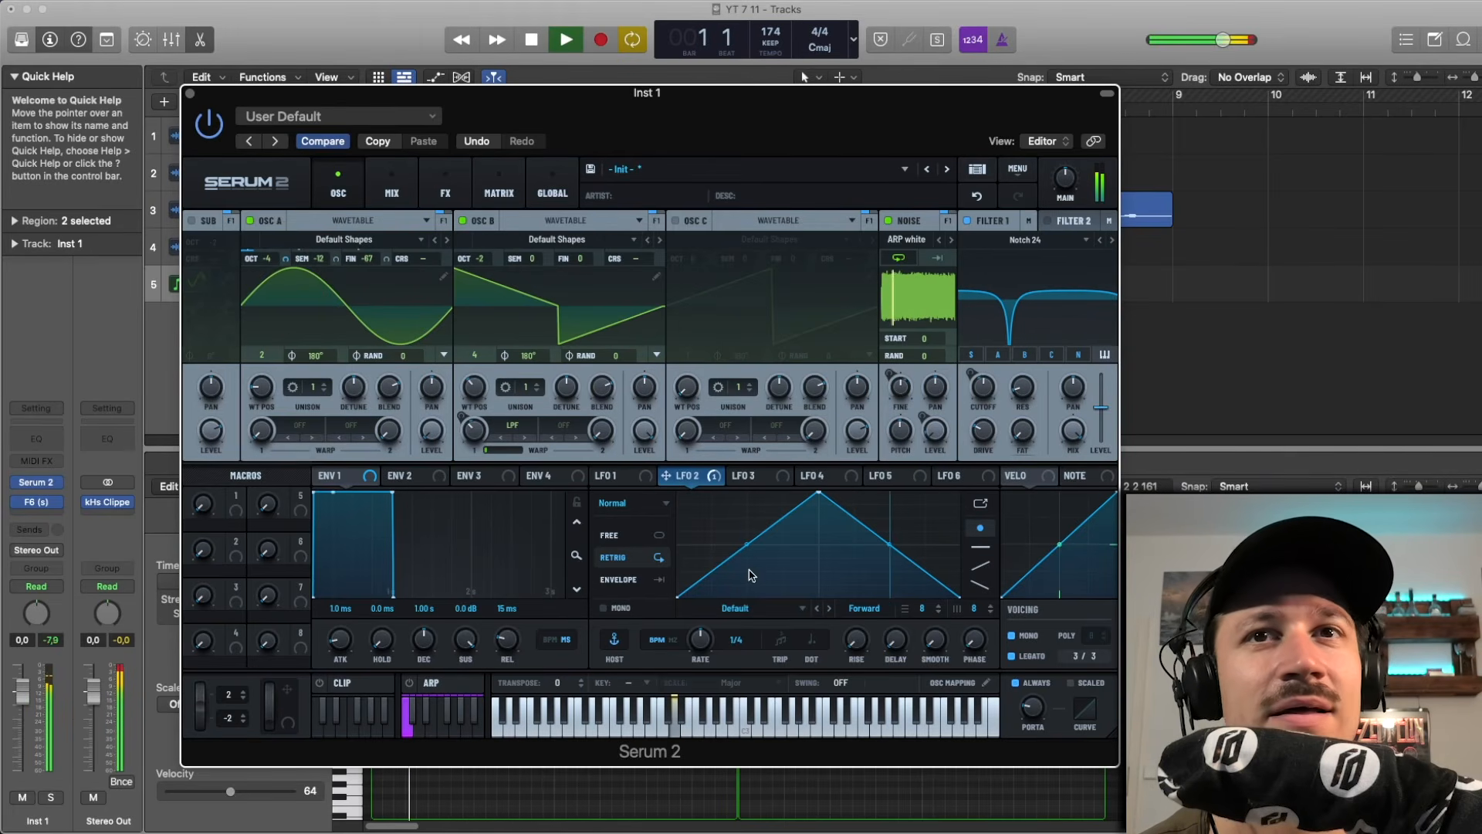
key("space")
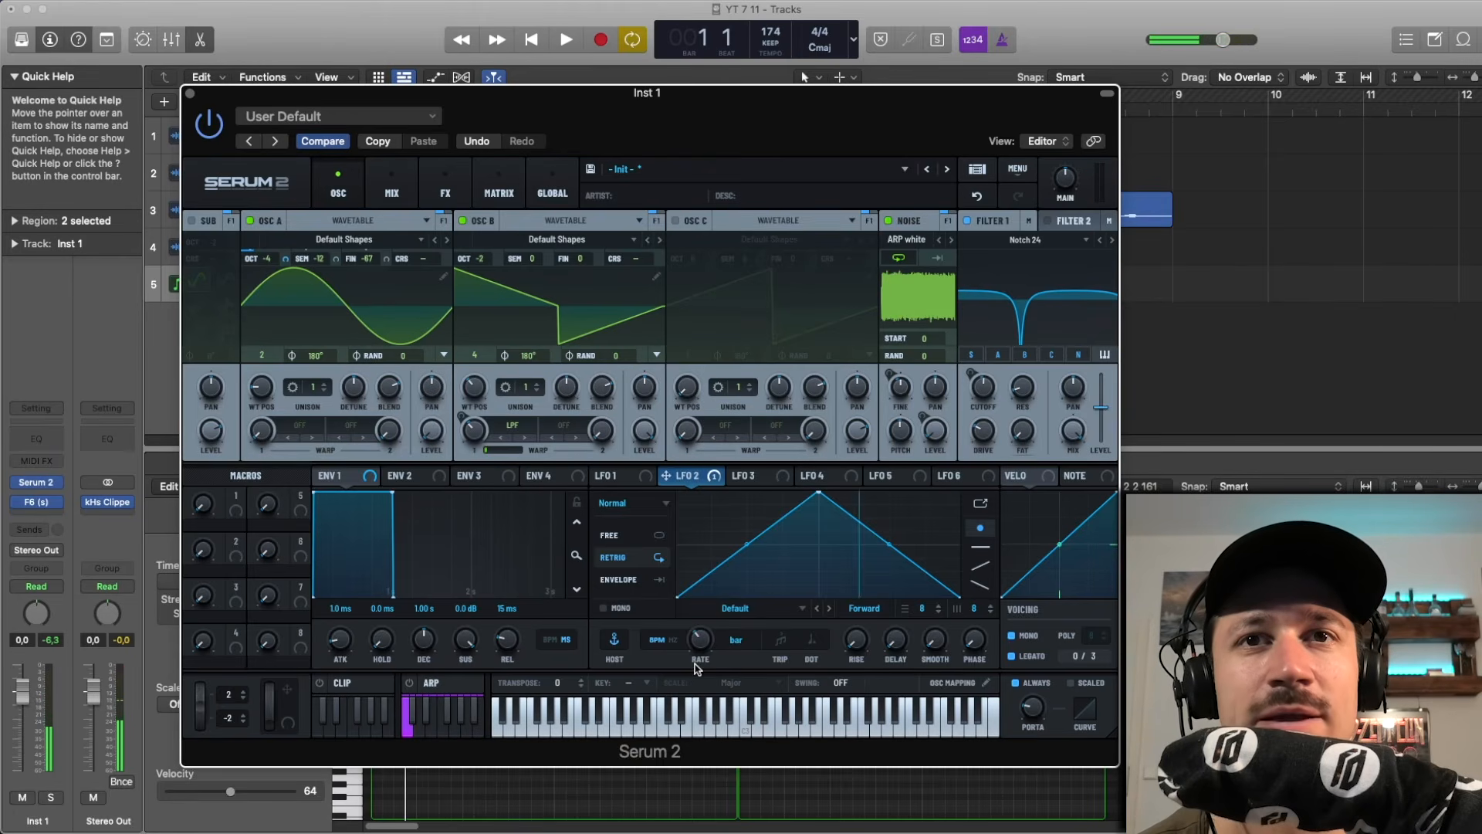
key("space")
double_click(777, 596)
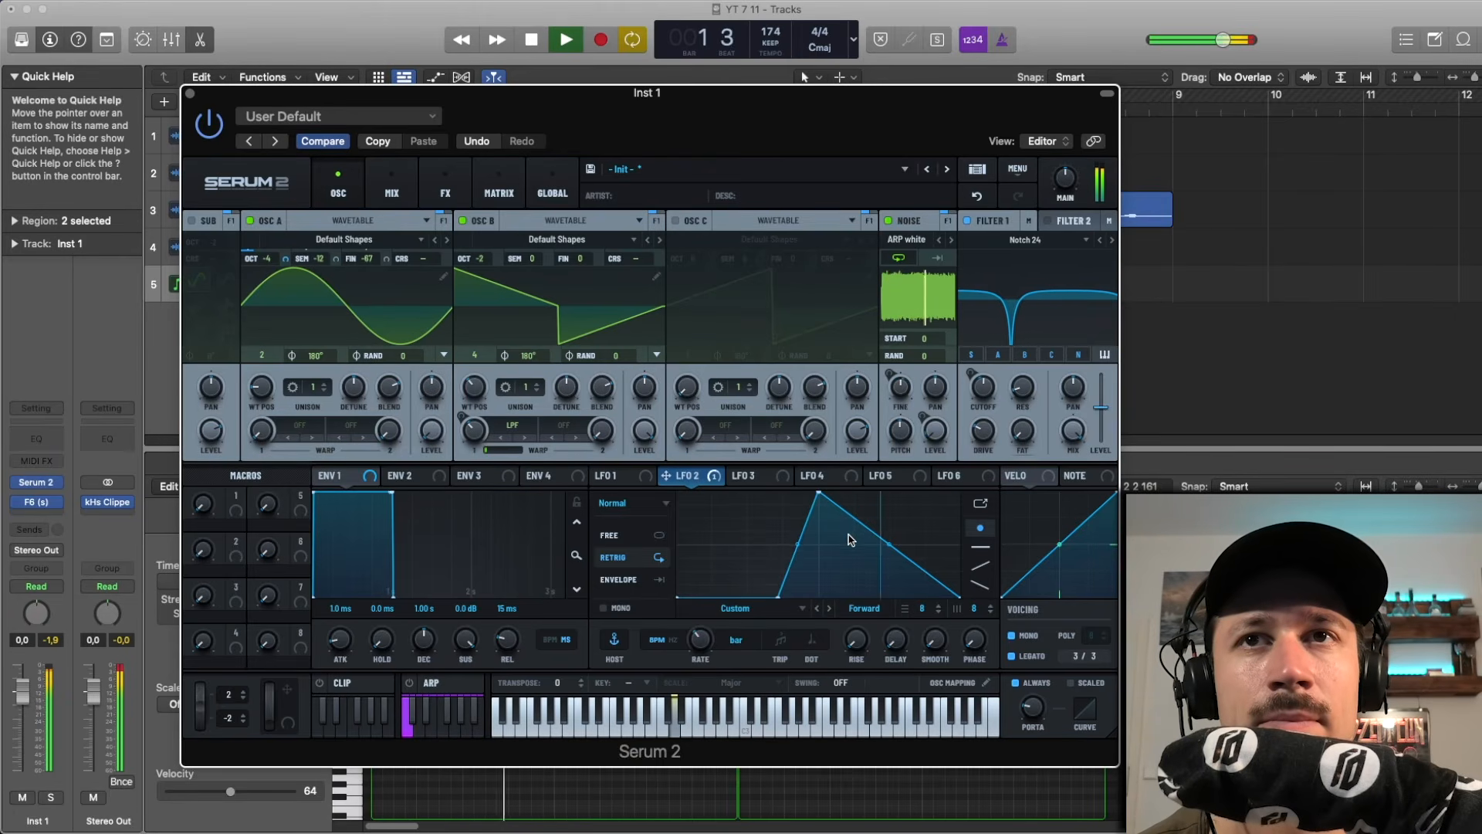
key("space")
double_click(850, 596)
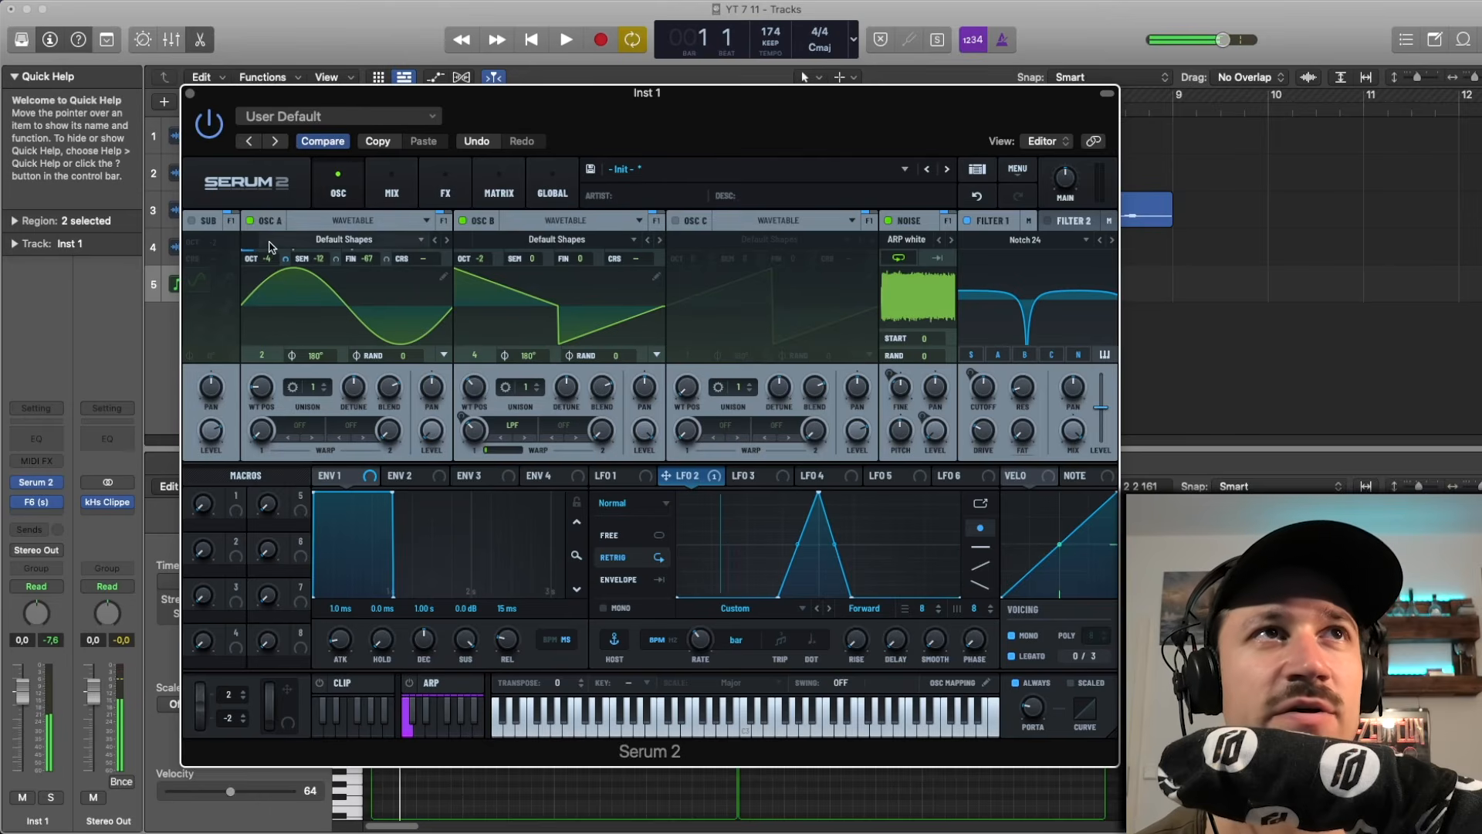
- Set LFO 2's octave modulation amount to 16%, then shift its peak earlier and narrow the spike while auditioning the full loop
left_click_drag(288, 258, 285, 258)
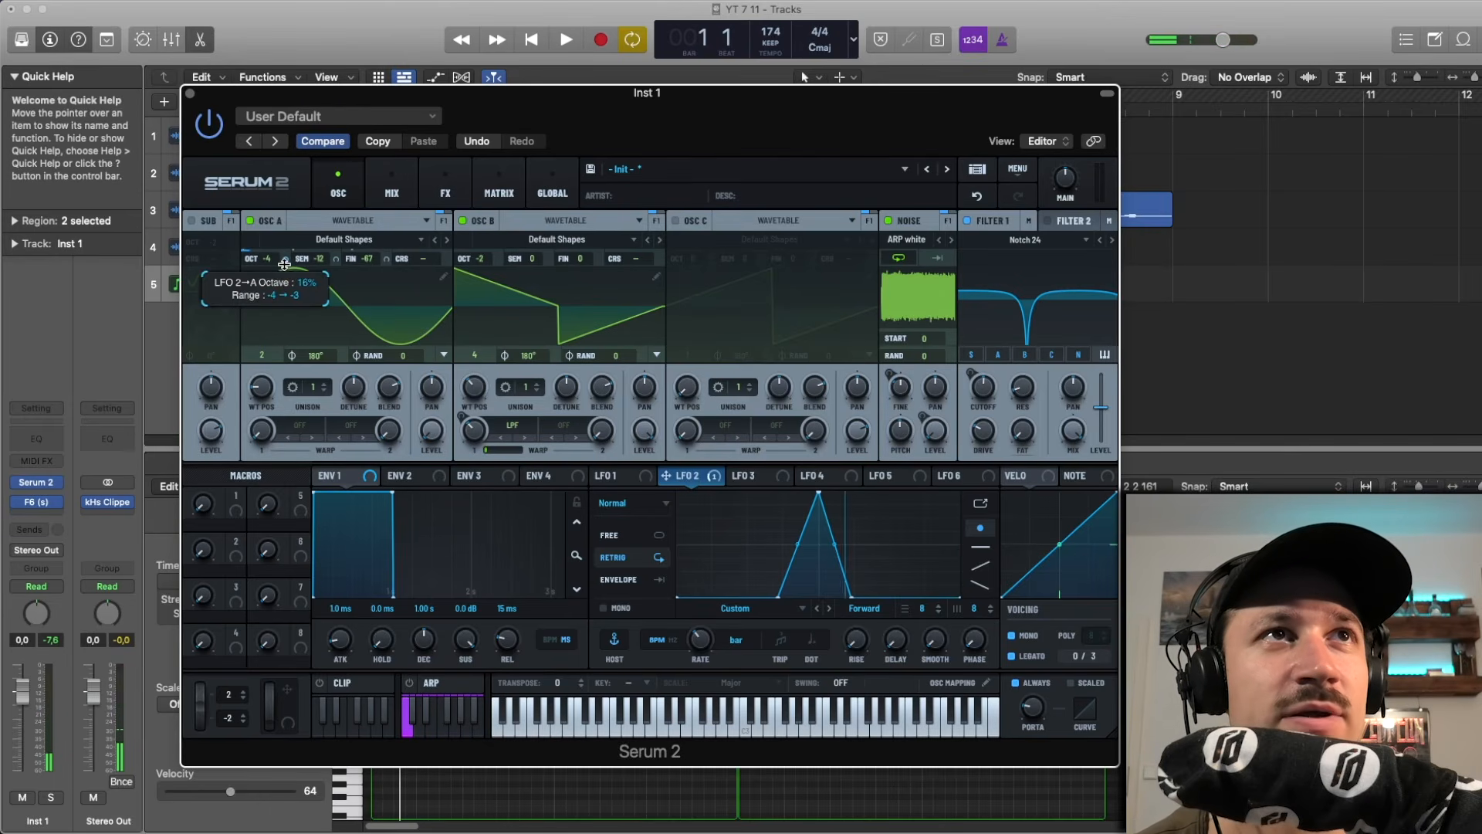
key("space")
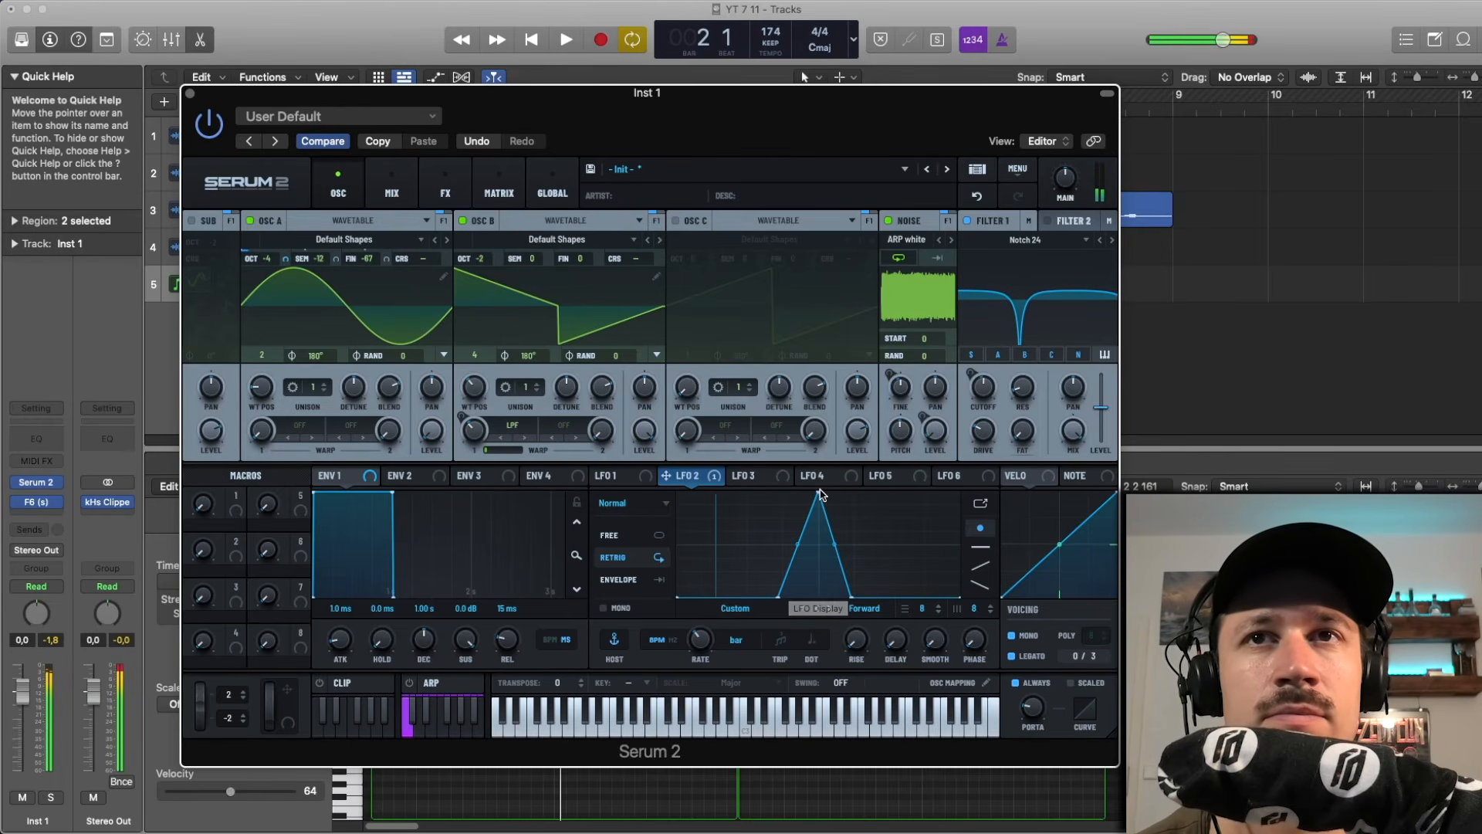
key("space")
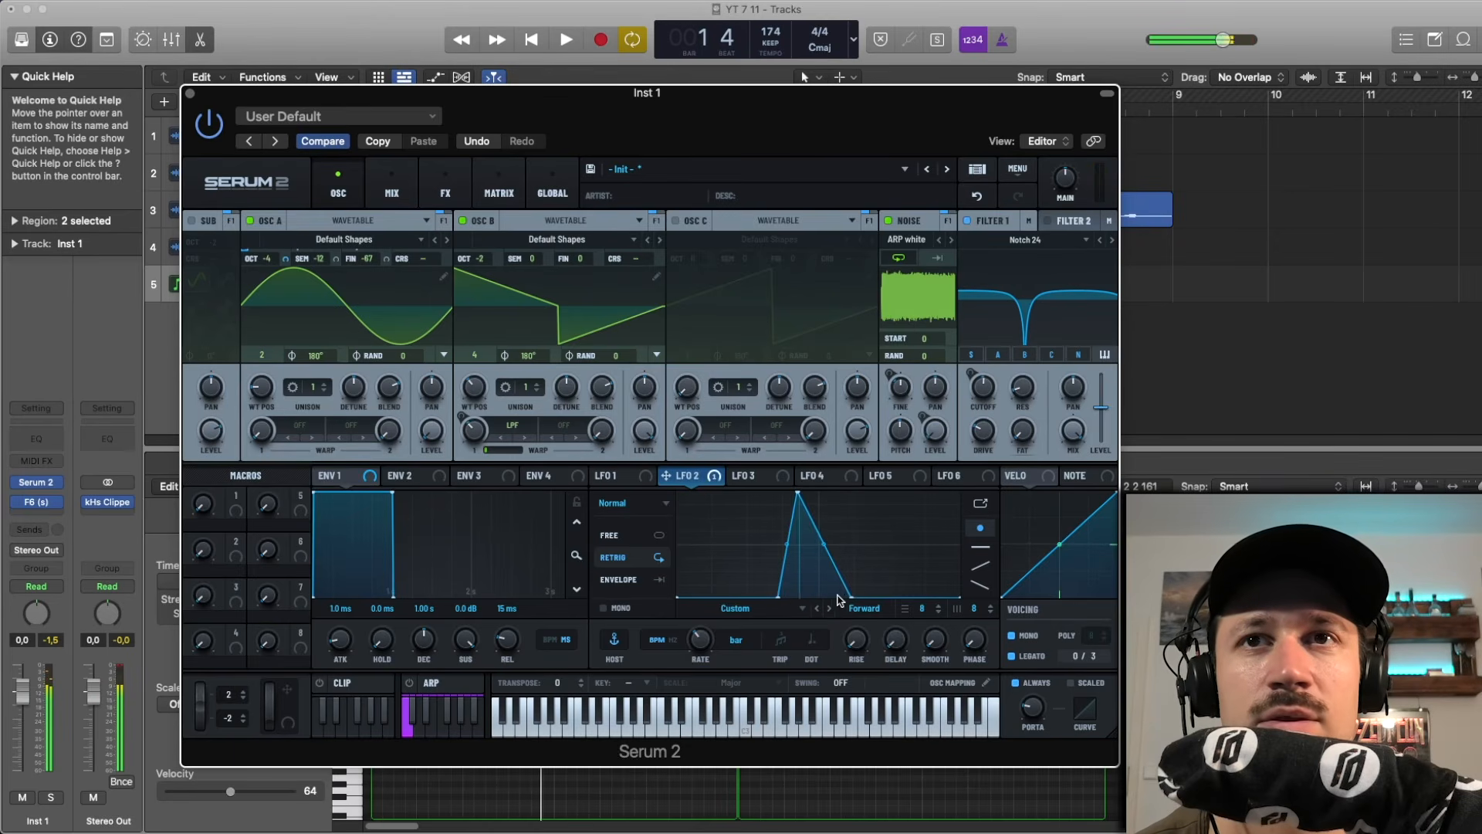
mouse_move(849, 596)
left_mouse_down()
mouse_move(820, 597)
mouse_move(837, 596)
left_mouse_up()
key("space")
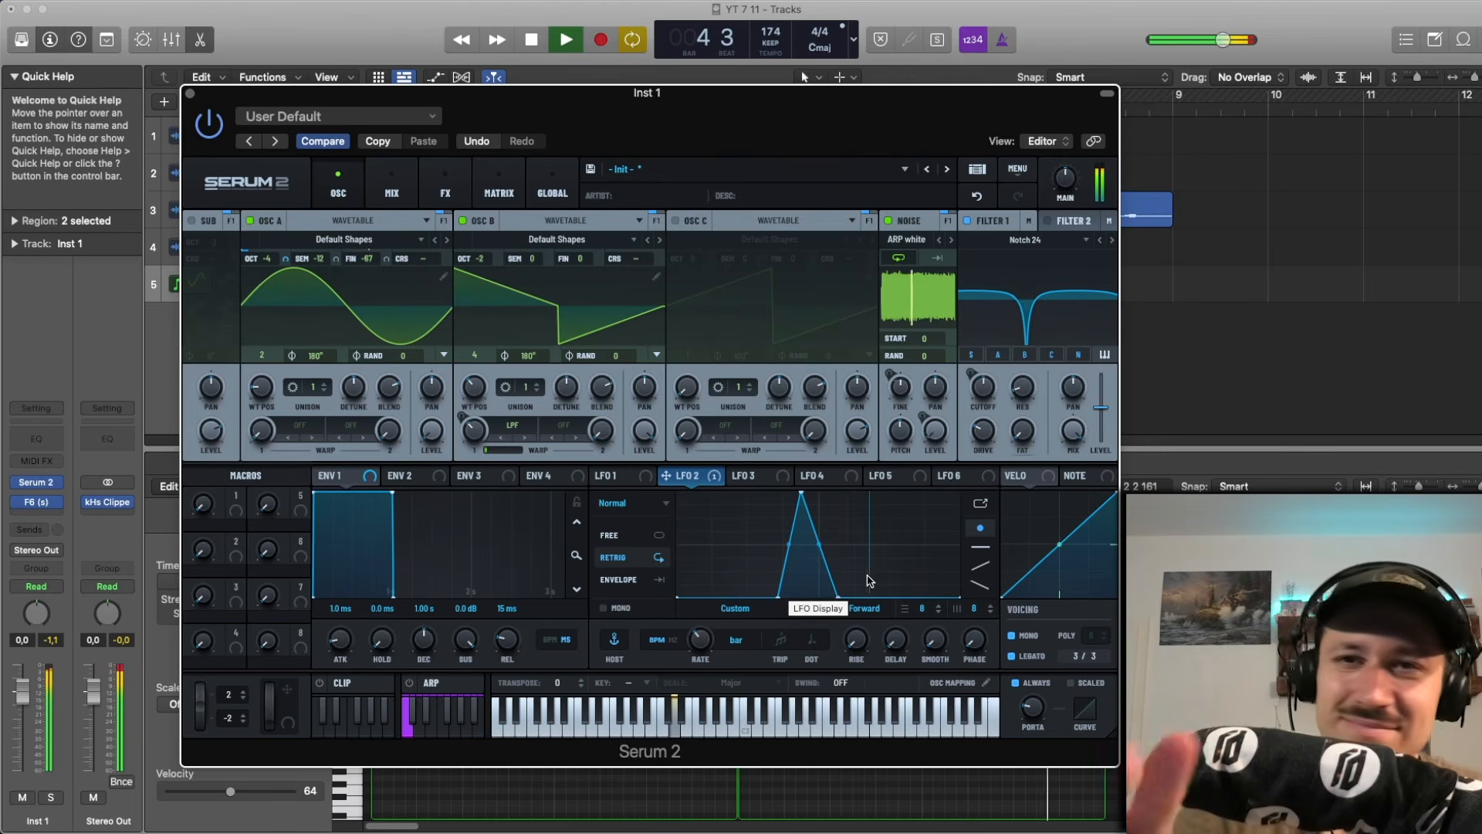
key("space")
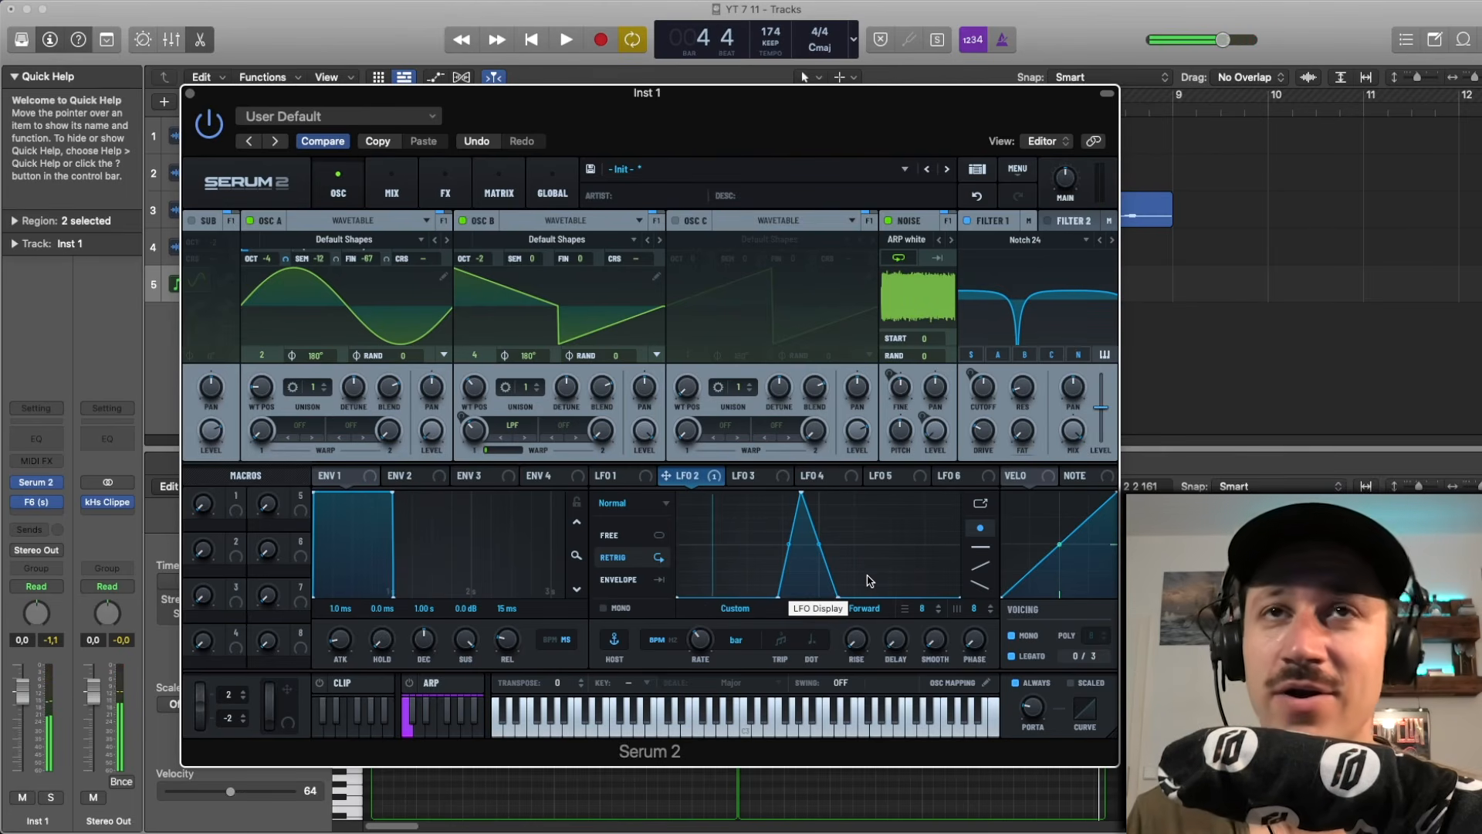